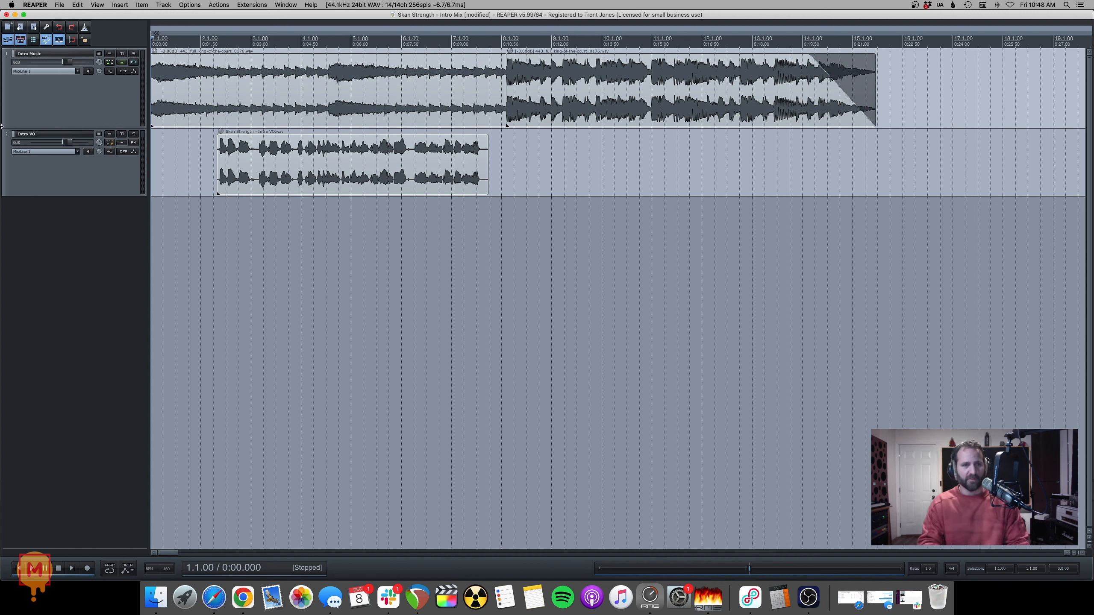
Step: Increase the height of the Intro Music and Intro VO tracks so their waveforms show larger
{"action": "left_click", "coordinate": [43, 91]}
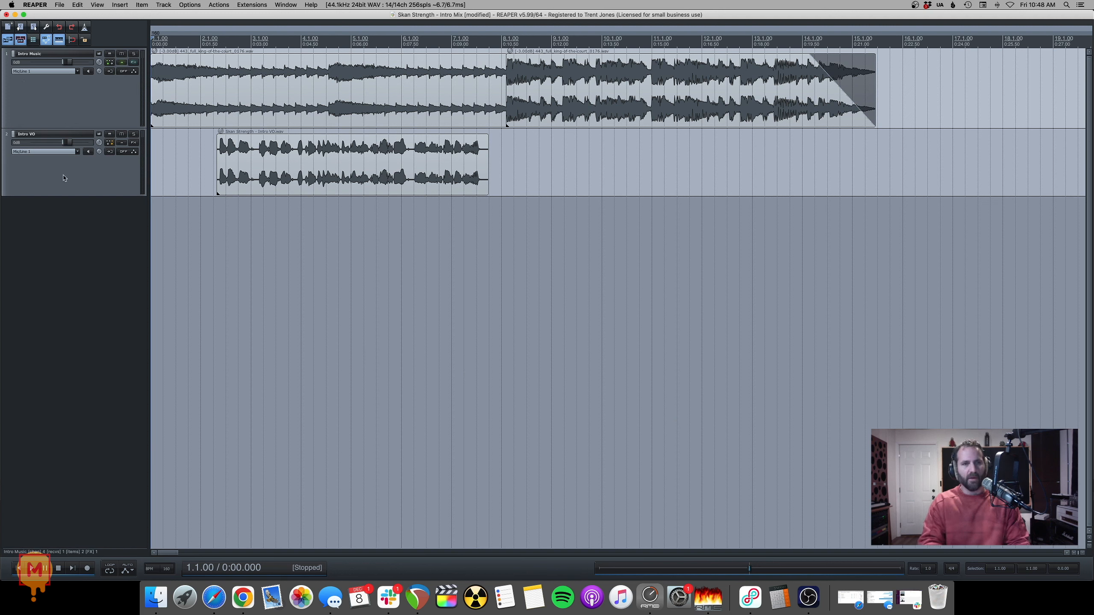
{"action": "left_click", "coordinate": [66, 122]}
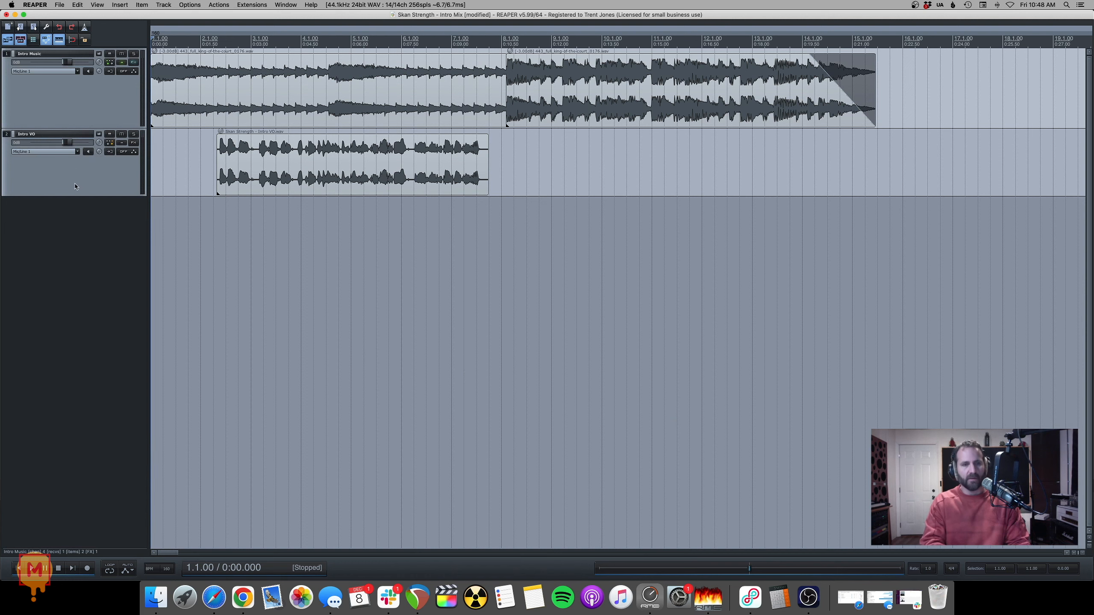
{"action": "left_click_drag", "start_coordinate": [80, 195], "coordinate": [92, 291]}
{"action": "scroll", "coordinate": [77, 174], "scroll_direction": "up", "scroll_amount": 1}
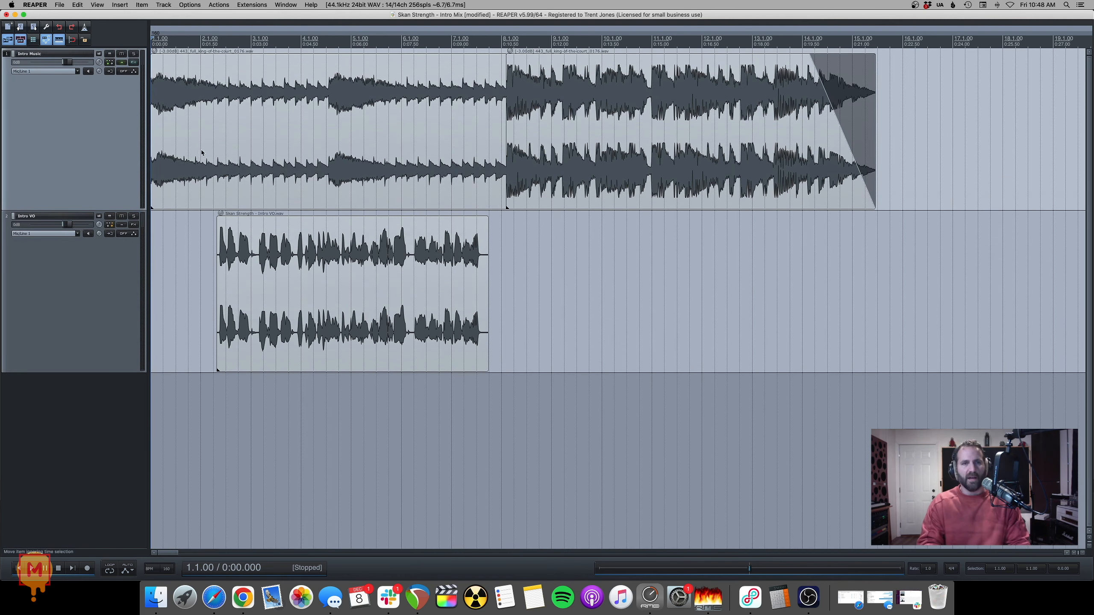
Step: Check where the voice-over clip starts against the intro music, and return the edit cursor to the project start
{"action": "left_click", "coordinate": [201, 151]}
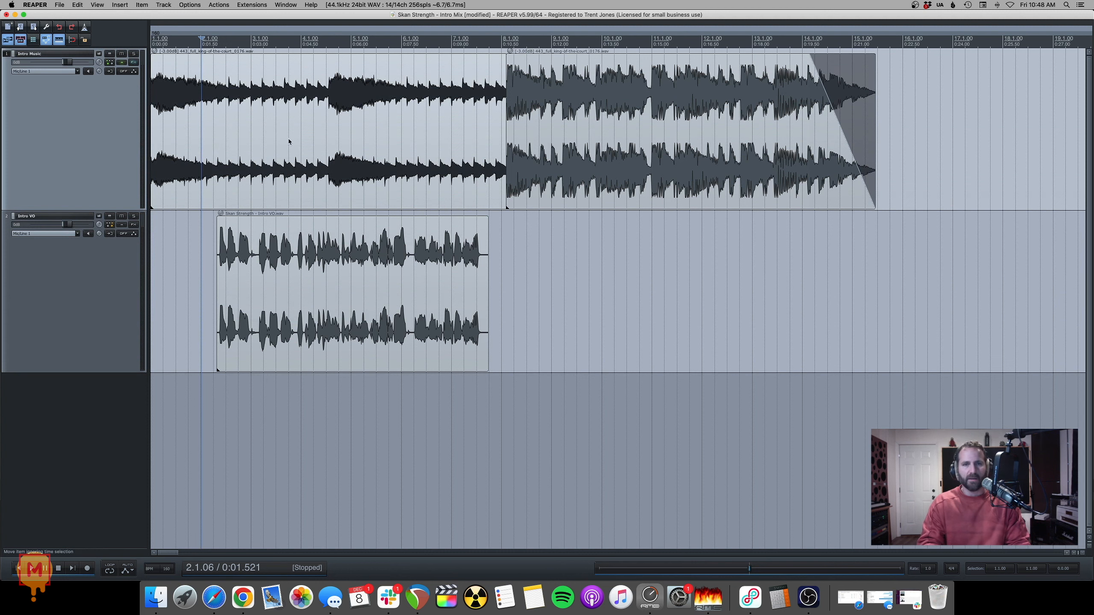
{"action": "left_click", "coordinate": [327, 284]}
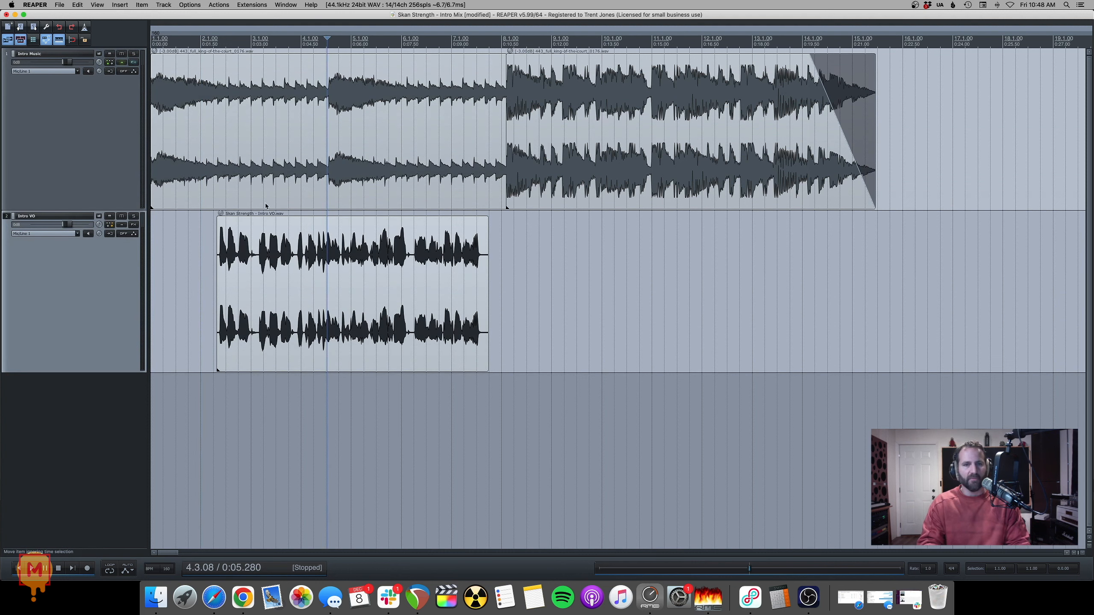
{"action": "left_click", "coordinate": [217, 257]}
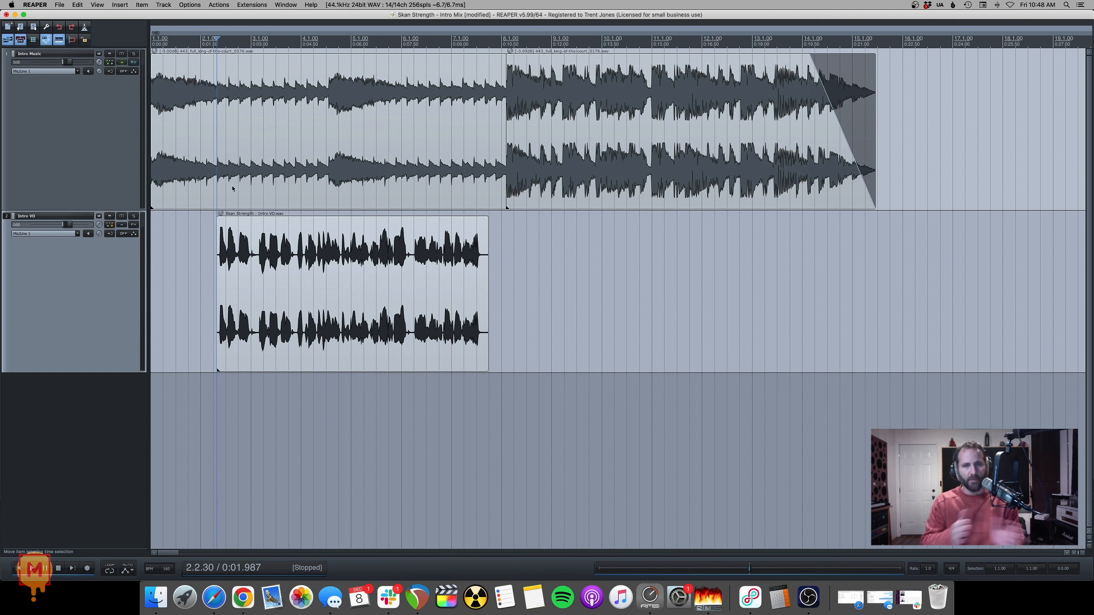
{"action": "key", "text": "Home"}
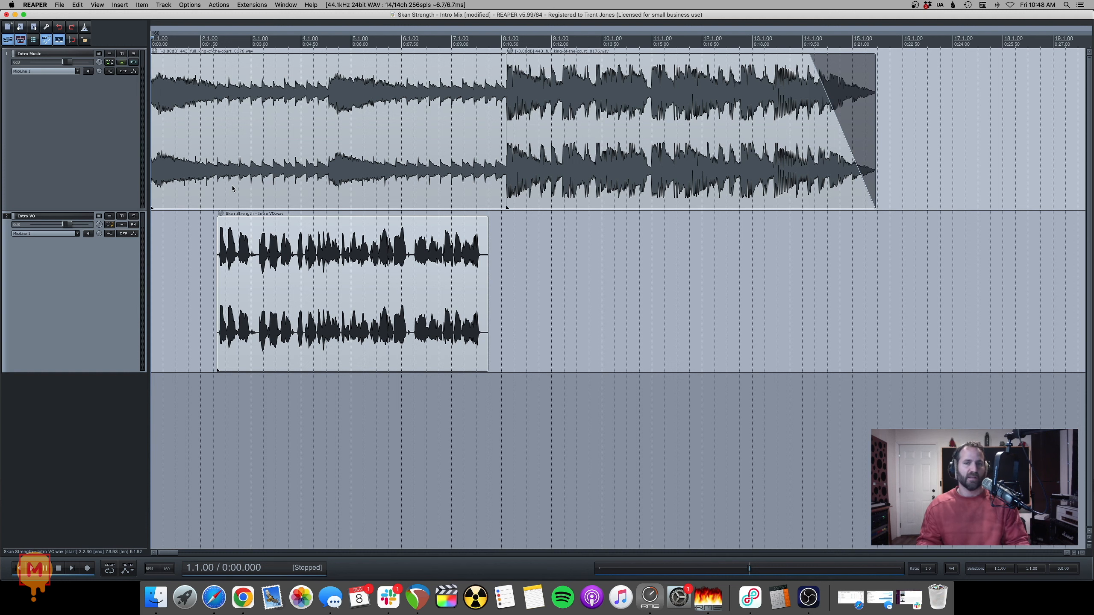
{"action": "left_click", "coordinate": [475, 195]}
{"action": "left_click_drag", "start_coordinate": [600, 42], "coordinate": [816, 45]}
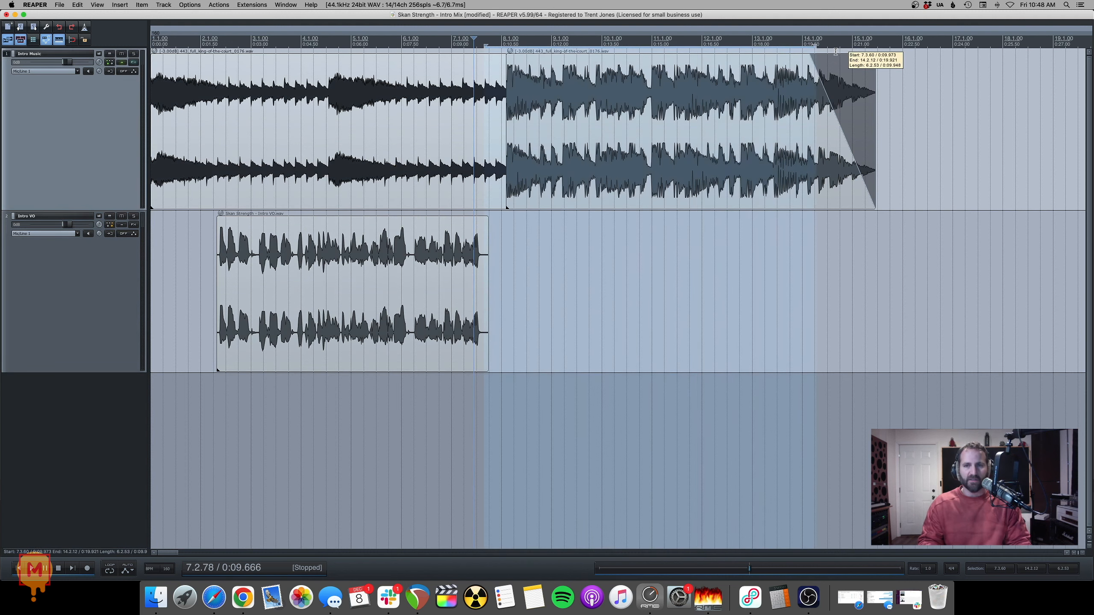
{"action": "left_click", "coordinate": [429, 178]}
{"action": "right_click", "coordinate": [529, 47]}
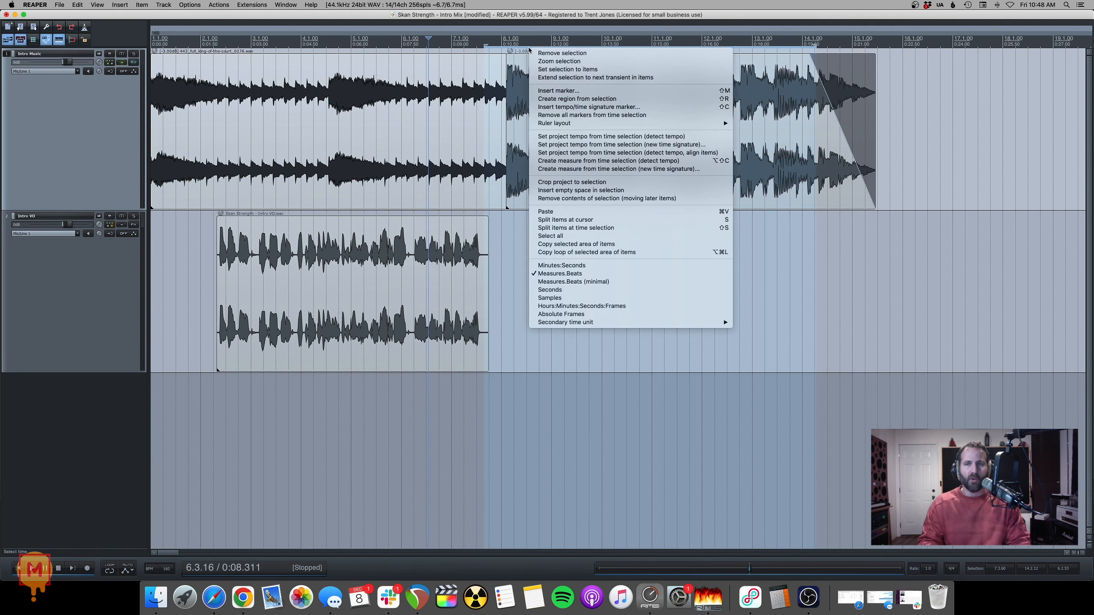
{"action": "left_click", "coordinate": [543, 52]}
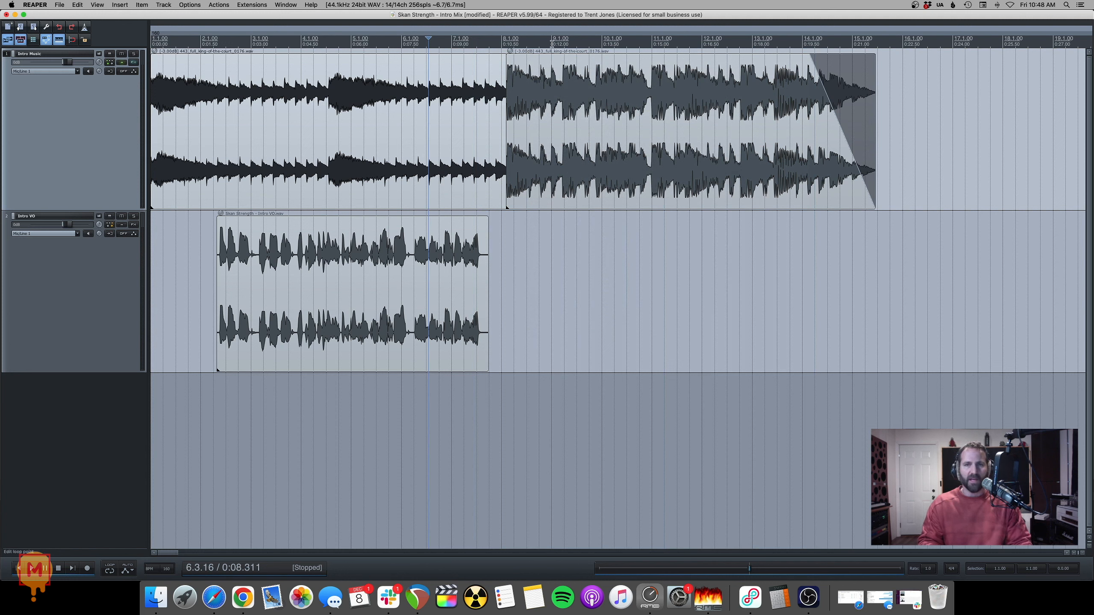
{"action": "left_click_drag", "start_coordinate": [552, 41], "coordinate": [721, 41]}
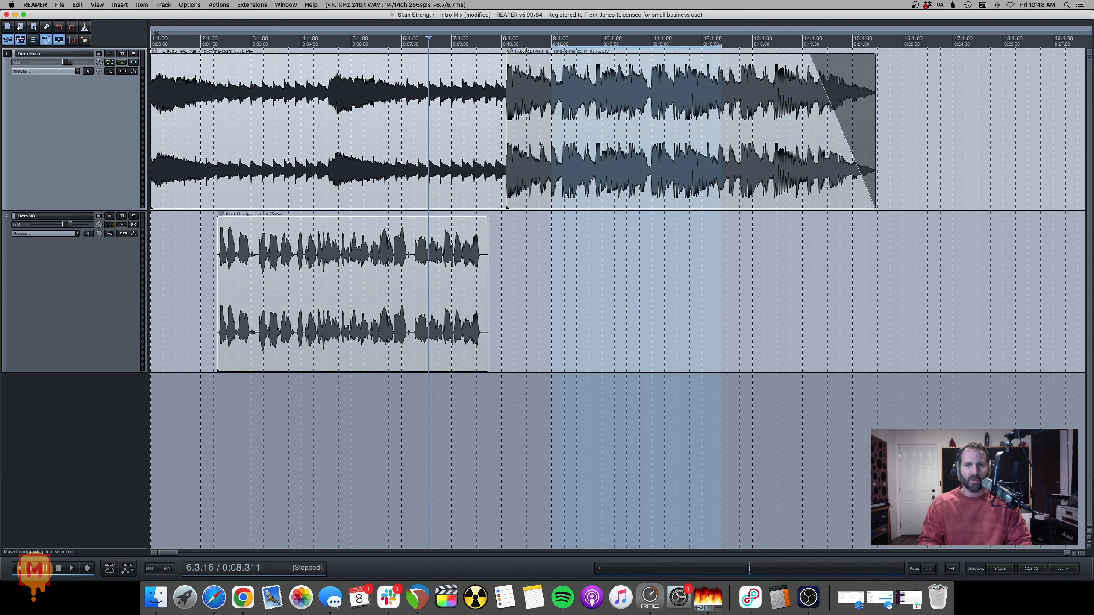
{"action": "left_click", "coordinate": [478, 235]}
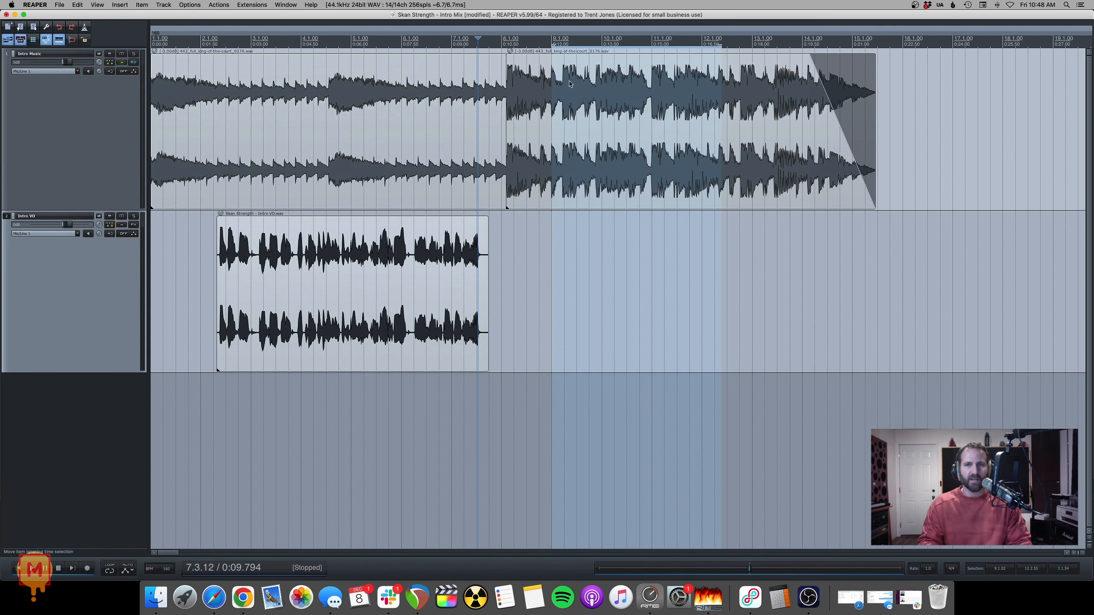
{"action": "right_click", "coordinate": [594, 48]}
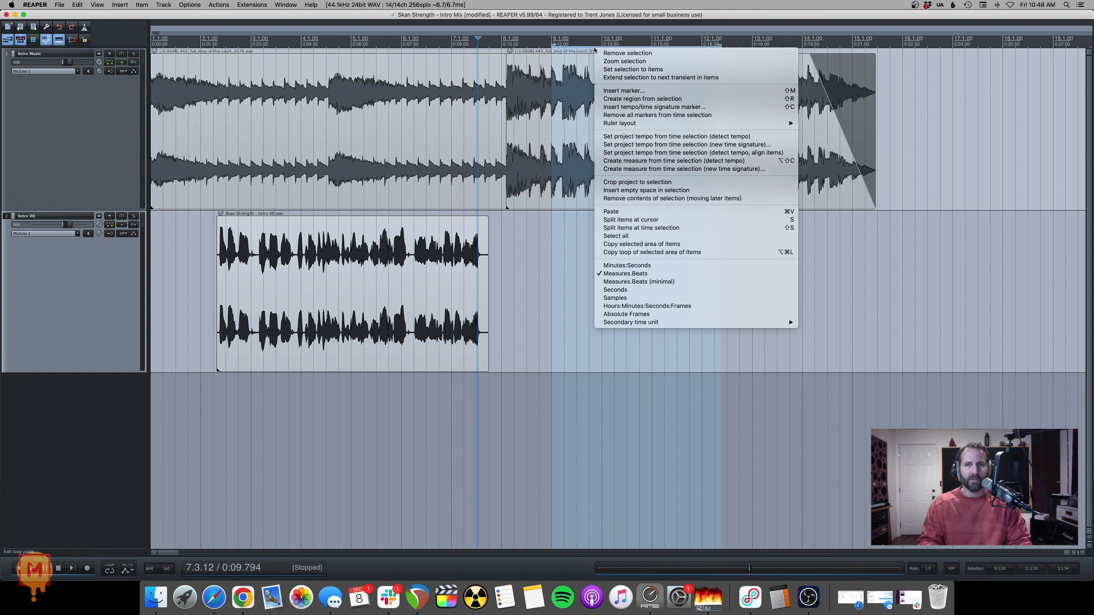
{"action": "left_click", "coordinate": [599, 52]}
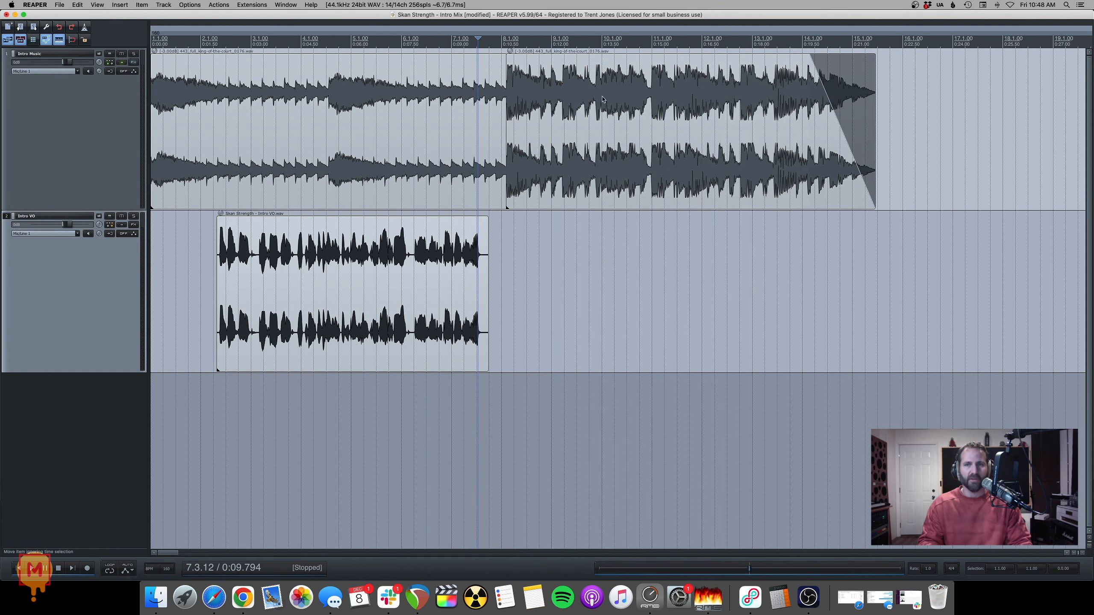
{"action": "left_click", "coordinate": [606, 77]}
{"action": "left_click", "coordinate": [597, 76]}
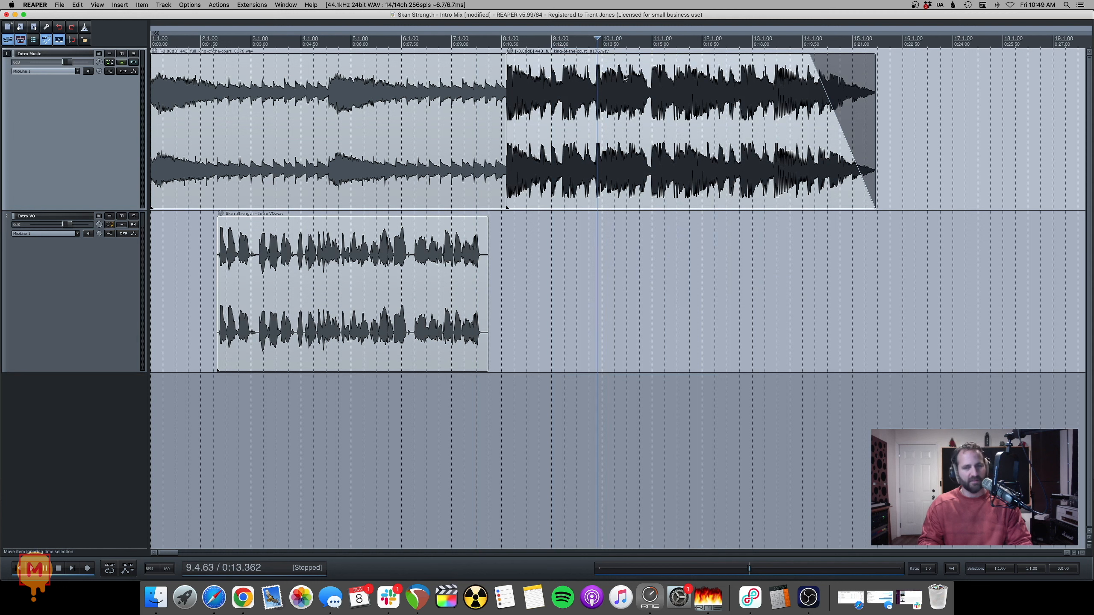
{"action": "left_click", "coordinate": [655, 81]}
{"action": "left_click_drag", "start_coordinate": [653, 52], "coordinate": [754, 50]}
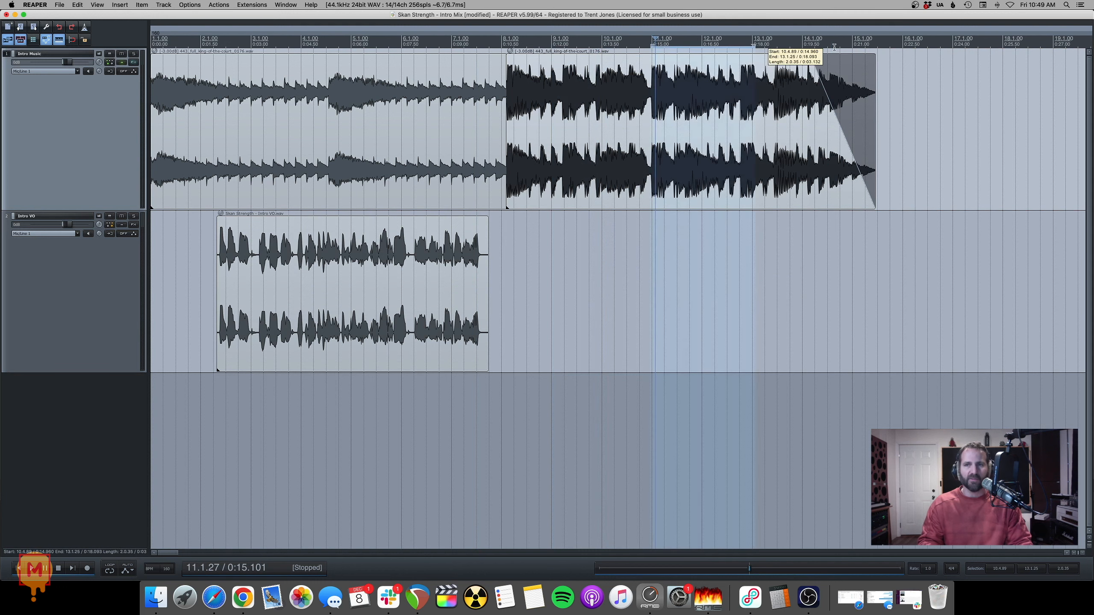
{"action": "left_click_drag", "start_coordinate": [835, 47], "coordinate": [881, 47]}
{"action": "right_click", "coordinate": [674, 53]}
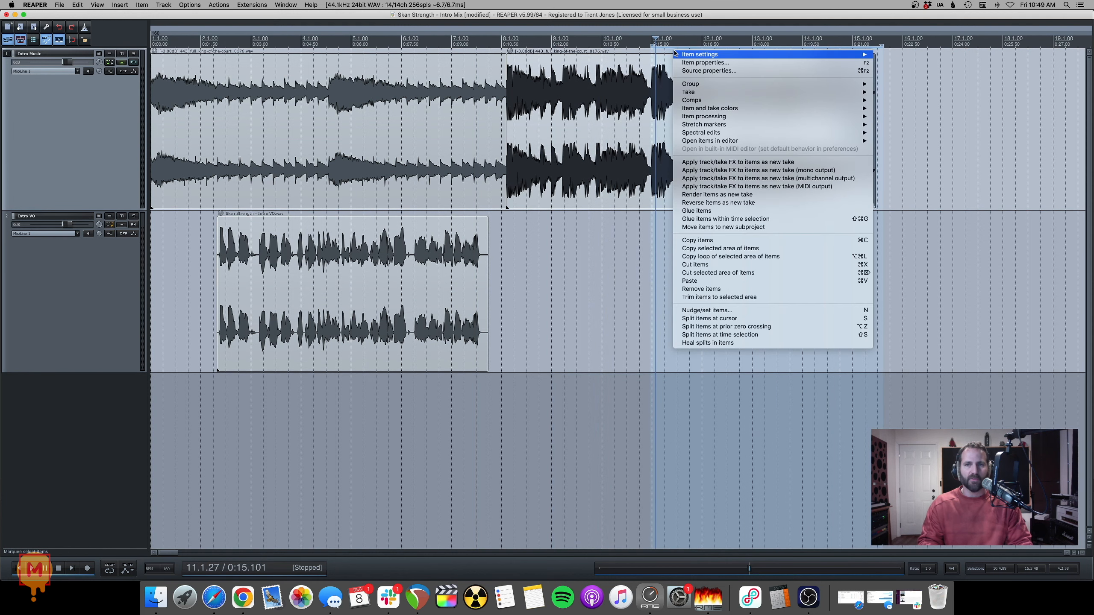
{"action": "key", "text": "Escape"}
{"action": "right_click", "coordinate": [669, 48]}
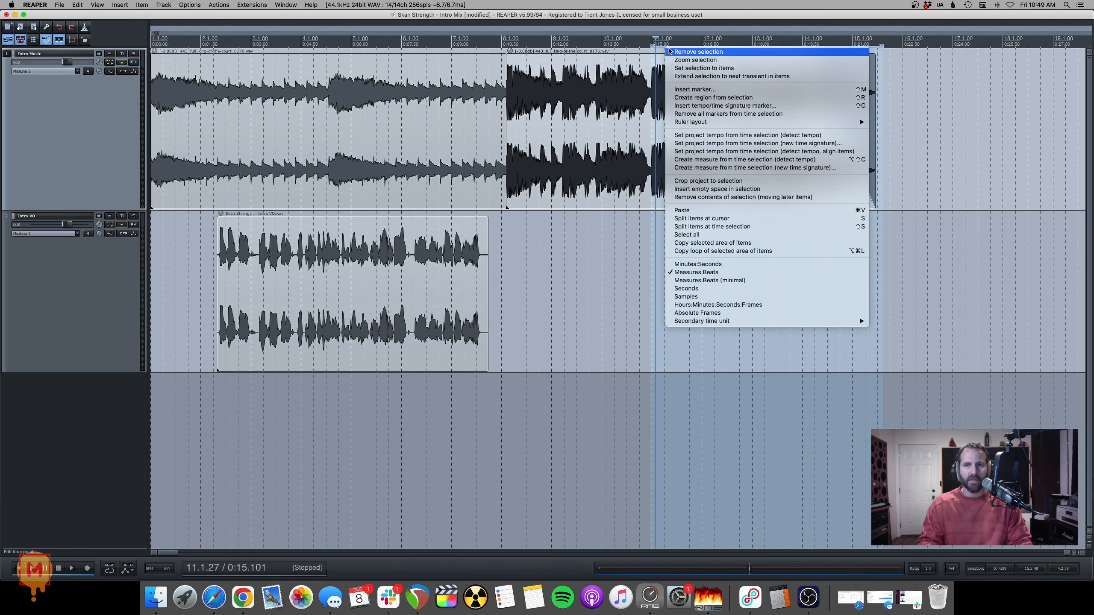
{"action": "left_click", "coordinate": [669, 51]}
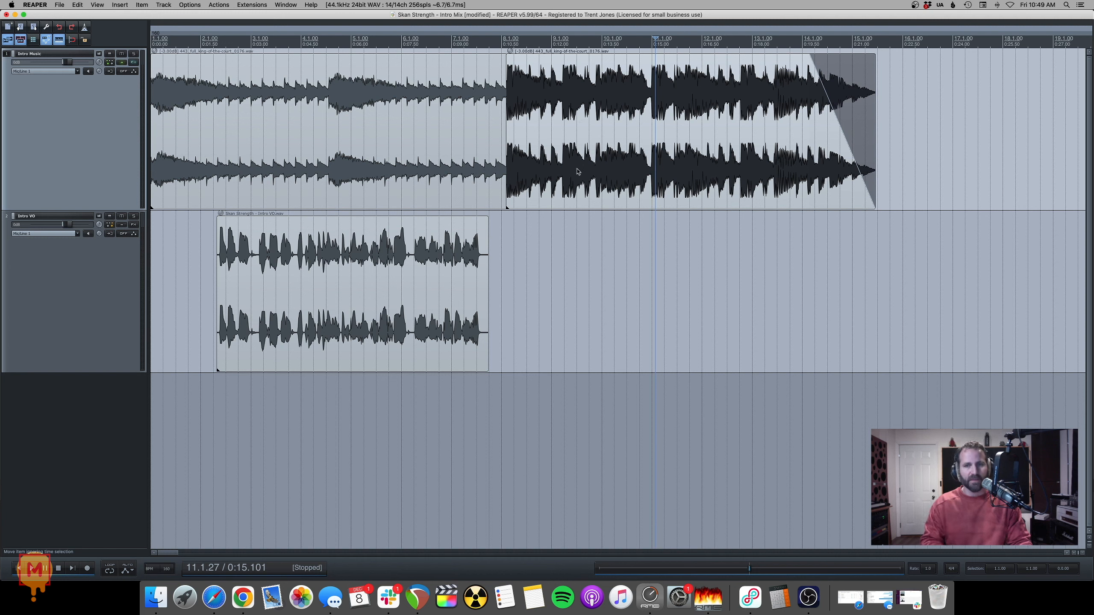
{"action": "left_click", "coordinate": [582, 40]}
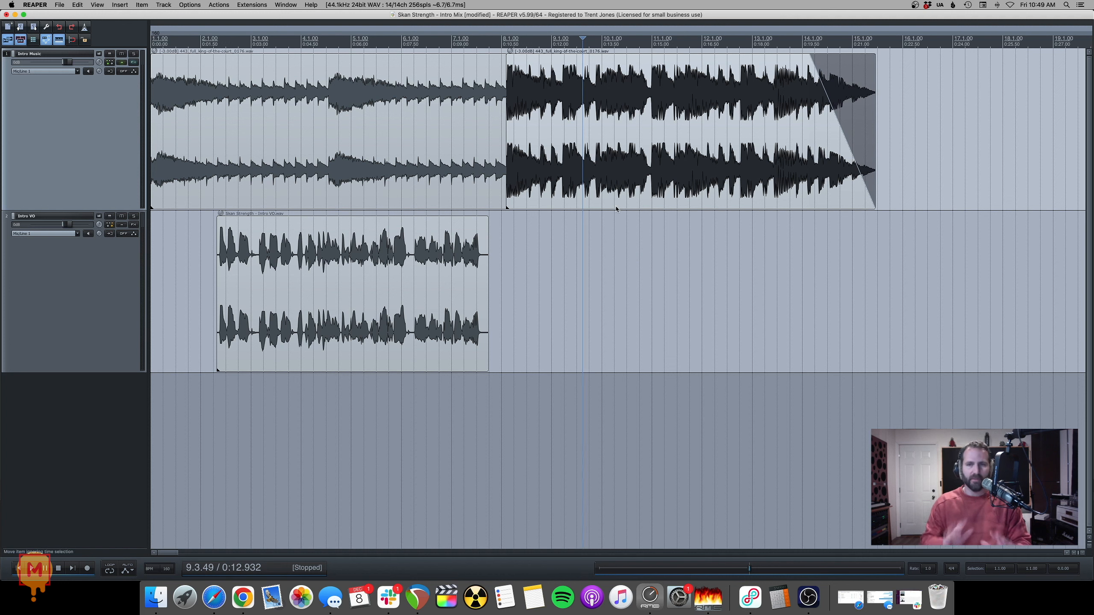
{"action": "key", "text": "Home"}
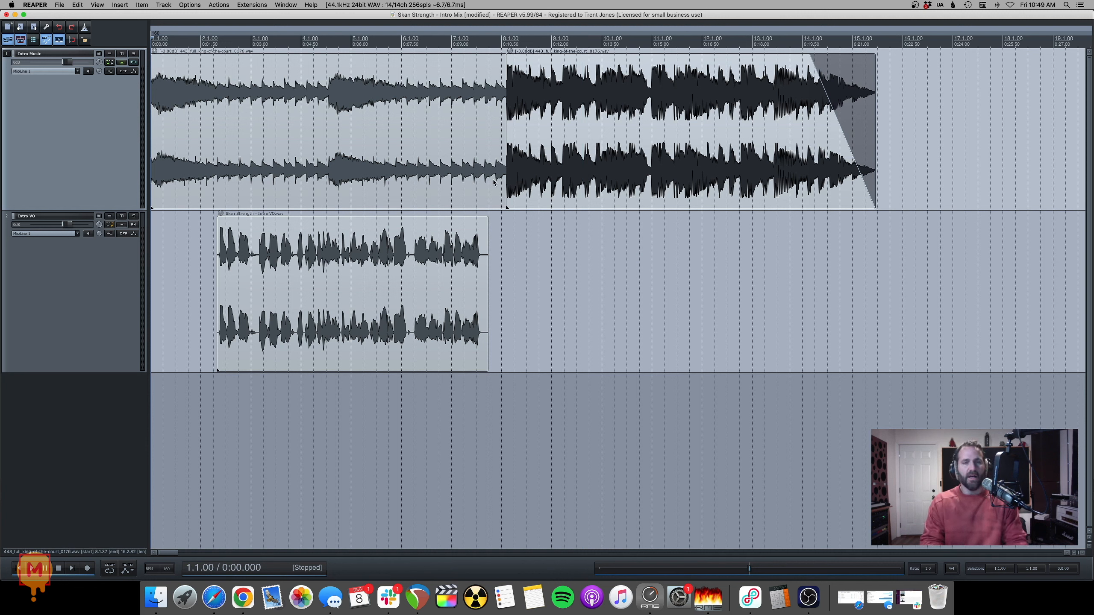
Step: Examine the junction between the two intro music clips just after the voice-over ends
{"action": "left_click", "coordinate": [429, 158]}
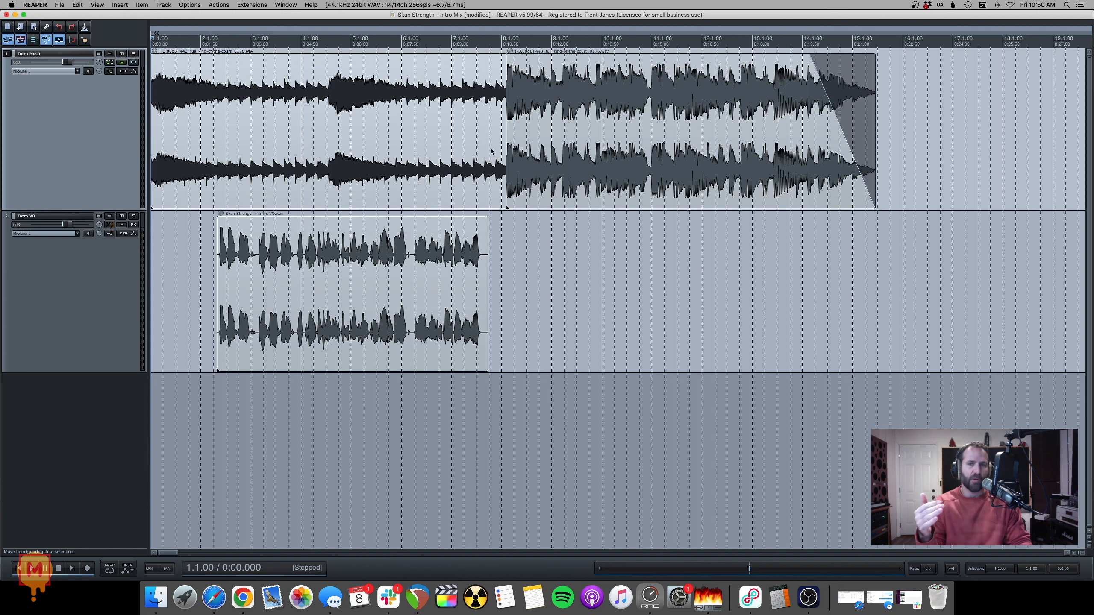
{"action": "left_click", "coordinate": [506, 154]}
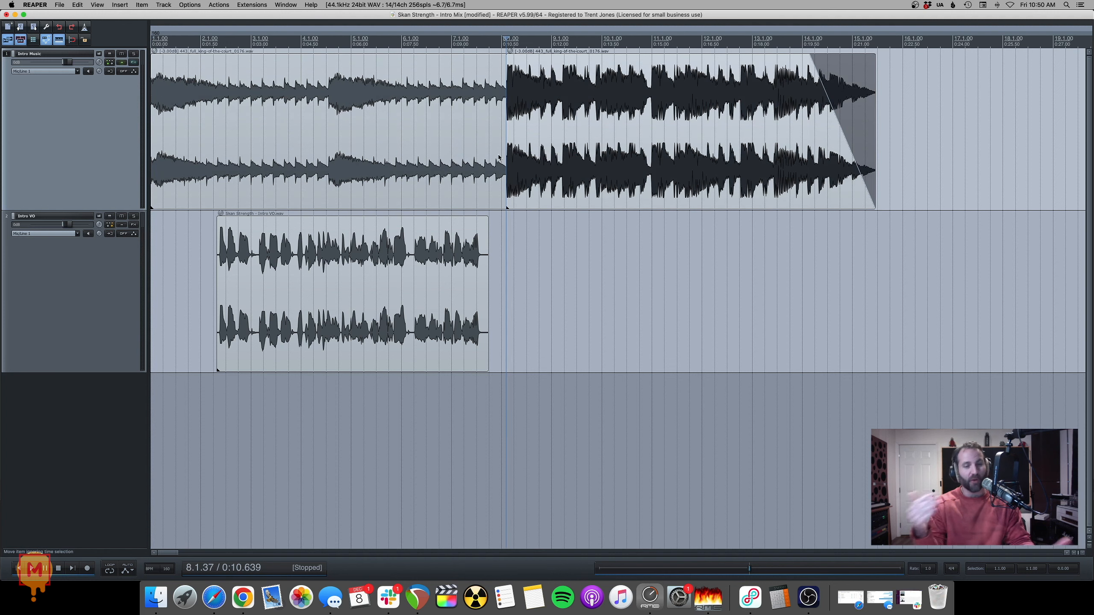
{"action": "scroll", "coordinate": [498, 157], "scroll_direction": "up", "scroll_amount": 2}
{"action": "scroll", "coordinate": [498, 157], "scroll_direction": "down", "scroll_amount": 2}
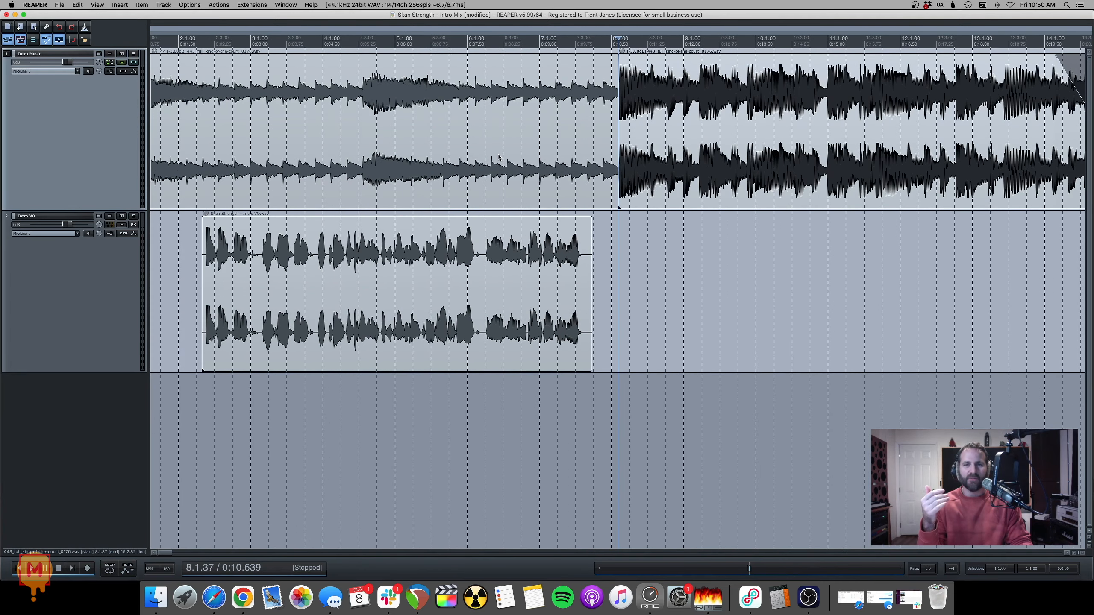
{"action": "left_click", "coordinate": [612, 99]}
{"action": "scroll", "coordinate": [454, 99], "scroll_direction": "down", "scroll_amount": 2}
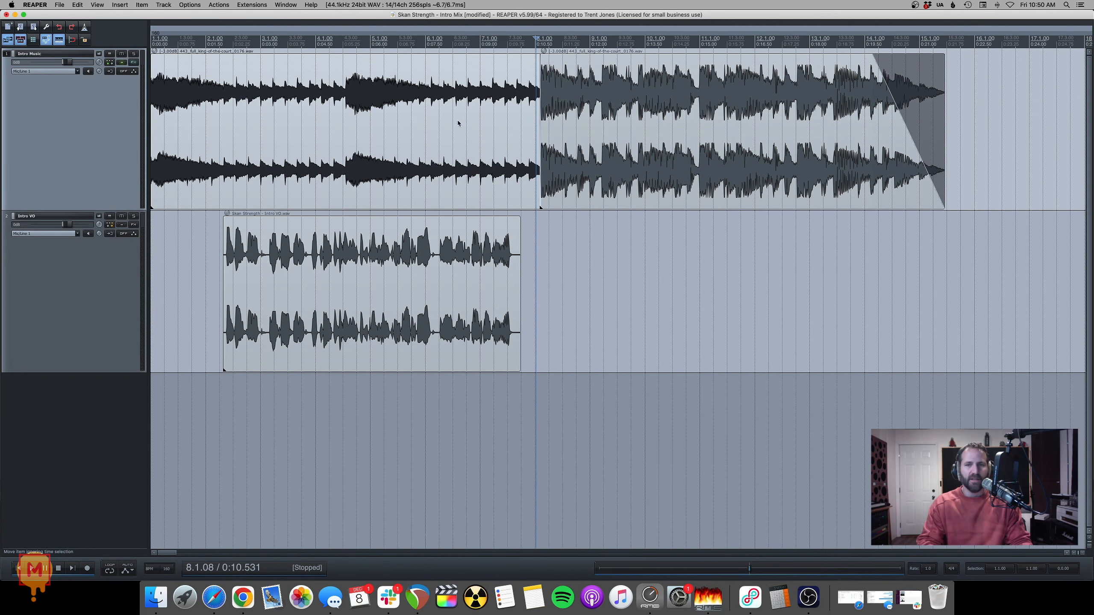
{"action": "left_click", "coordinate": [541, 118]}
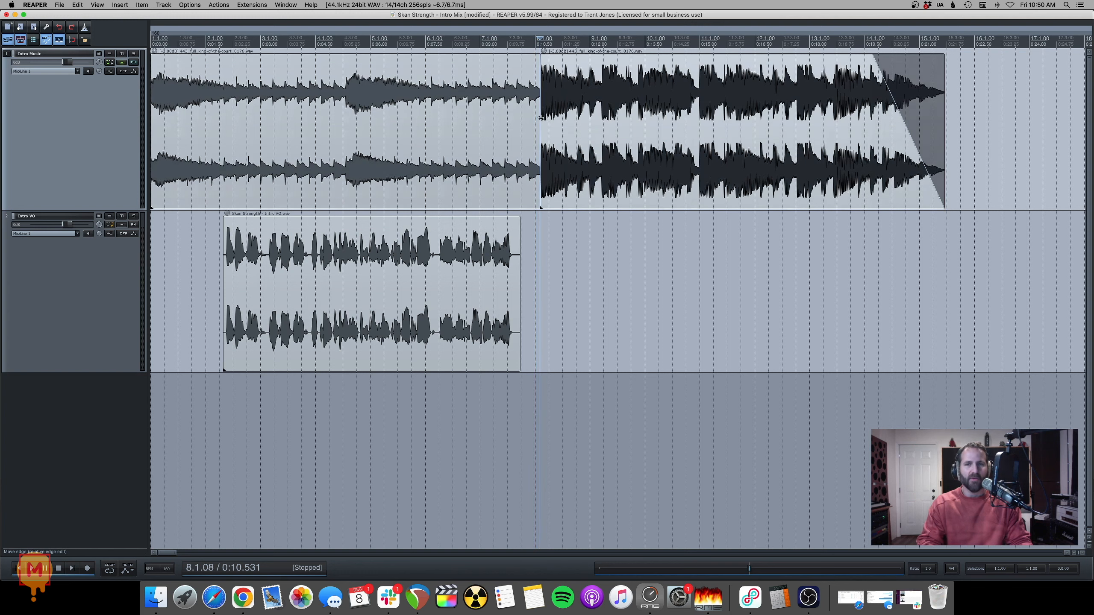
{"action": "scroll", "coordinate": [481, 121], "scroll_direction": "down", "scroll_amount": 1}
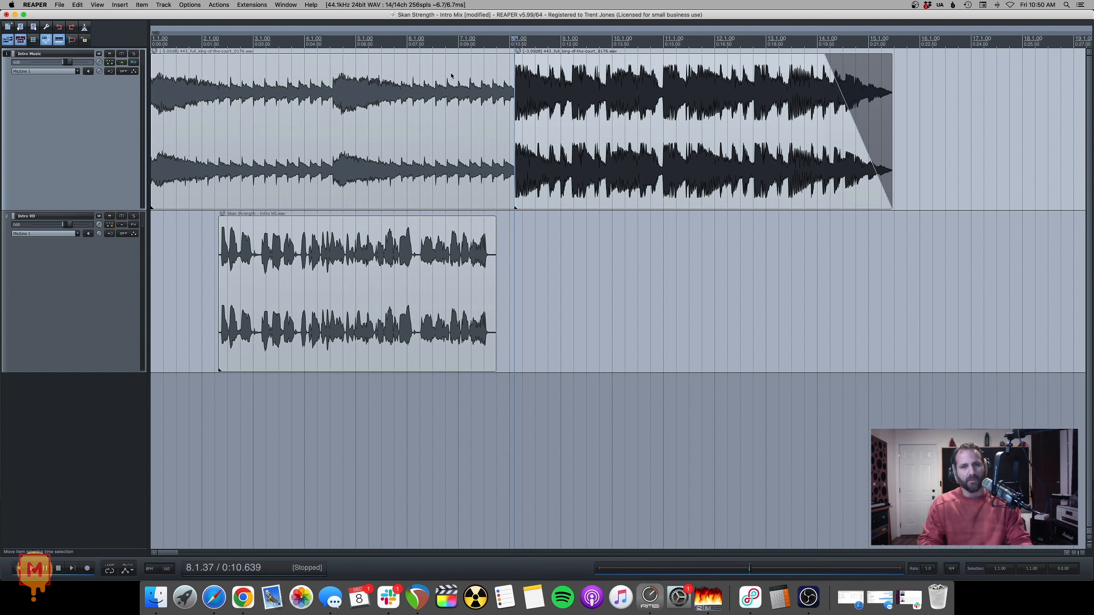
{"action": "scroll", "coordinate": [478, 85], "scroll_direction": "down", "scroll_amount": 1}
{"action": "scroll", "coordinate": [478, 85], "scroll_direction": "down", "scroll_amount": 1}
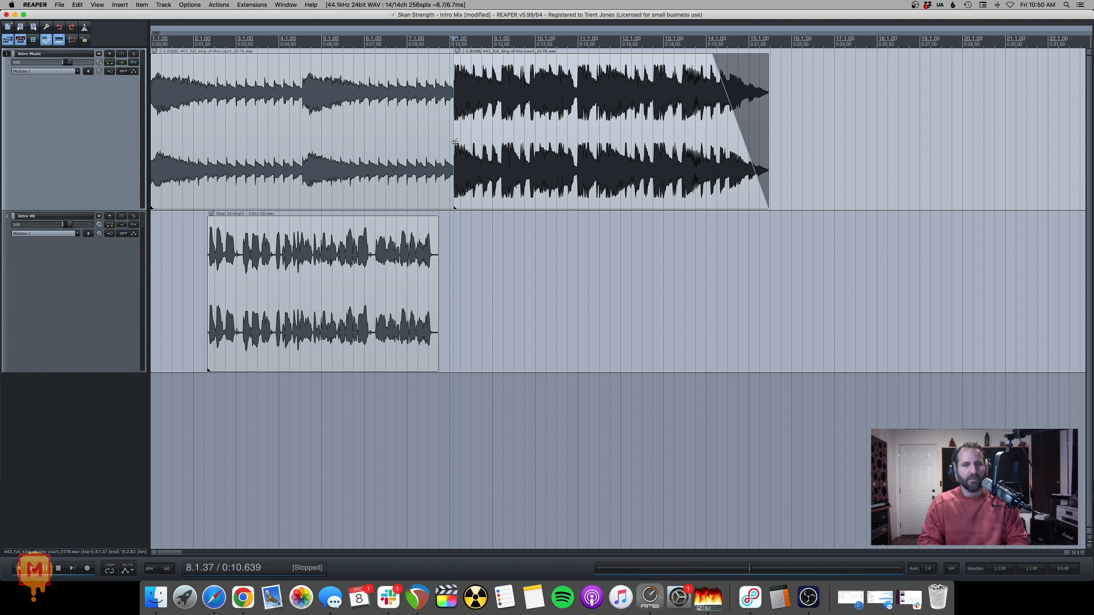
Step: Solo the Intro Music track and listen to it from the project start, stopping playback near the fade-out
{"action": "left_click", "coordinate": [400, 165]}
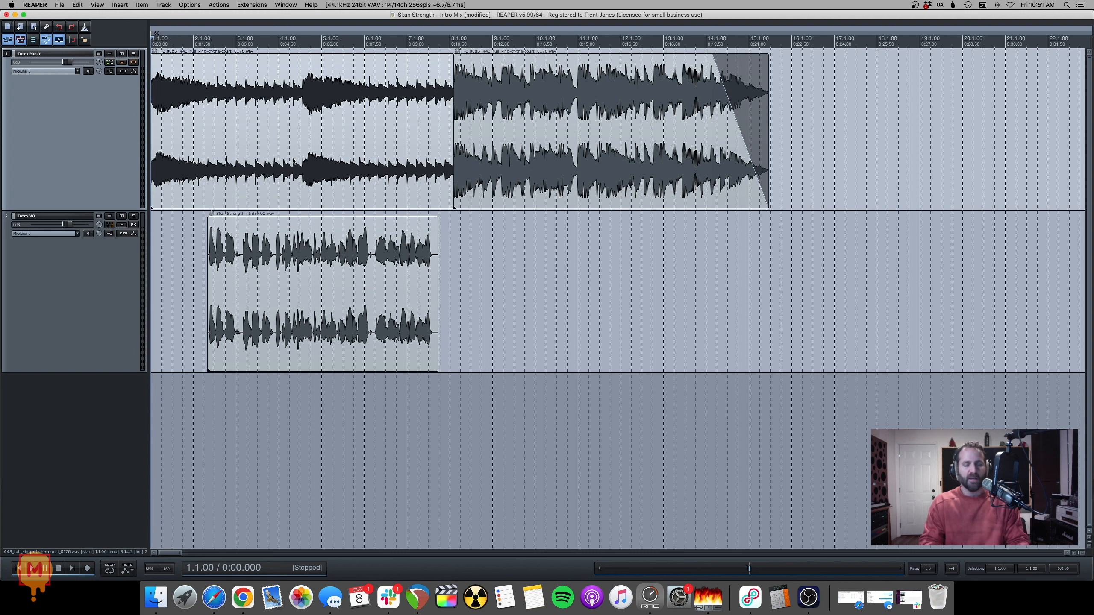
{"action": "left_click", "coordinate": [132, 54]}
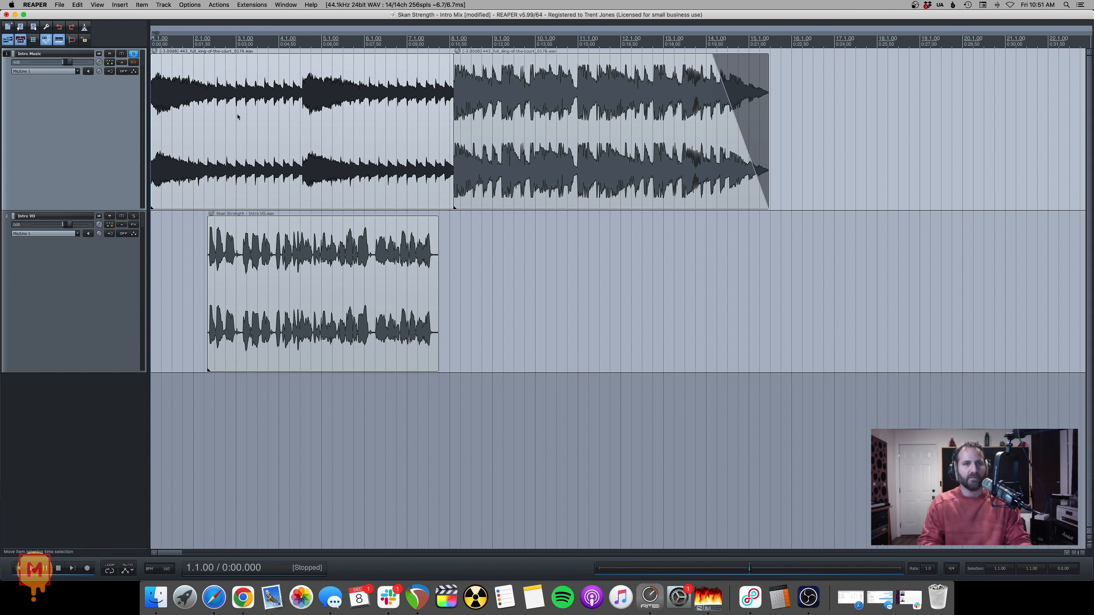
{"action": "key", "text": "space"}
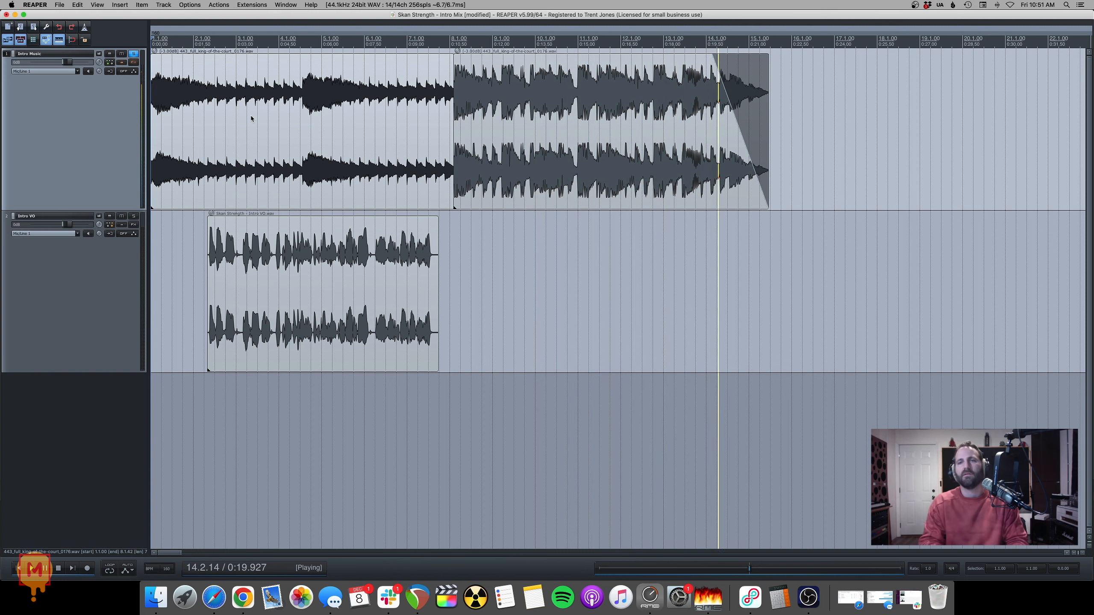
{"action": "key", "text": "space"}
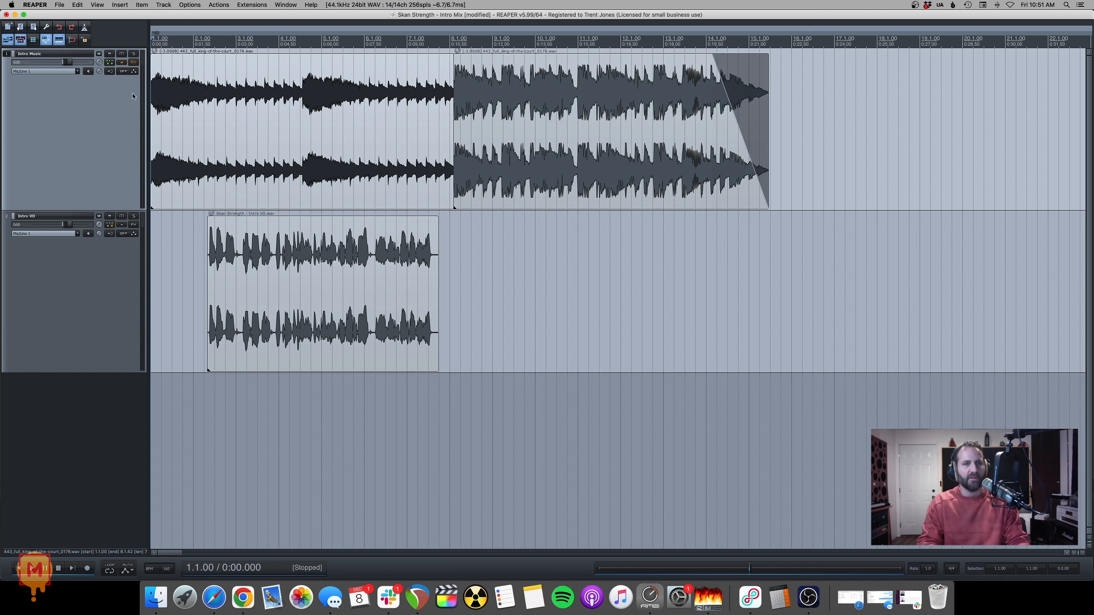
Step: Solo the Intro VO track and listen to the voice-over from just before its clip, stopping playback at the end
{"action": "left_click", "coordinate": [133, 216]}
{"action": "left_click", "coordinate": [203, 247]}
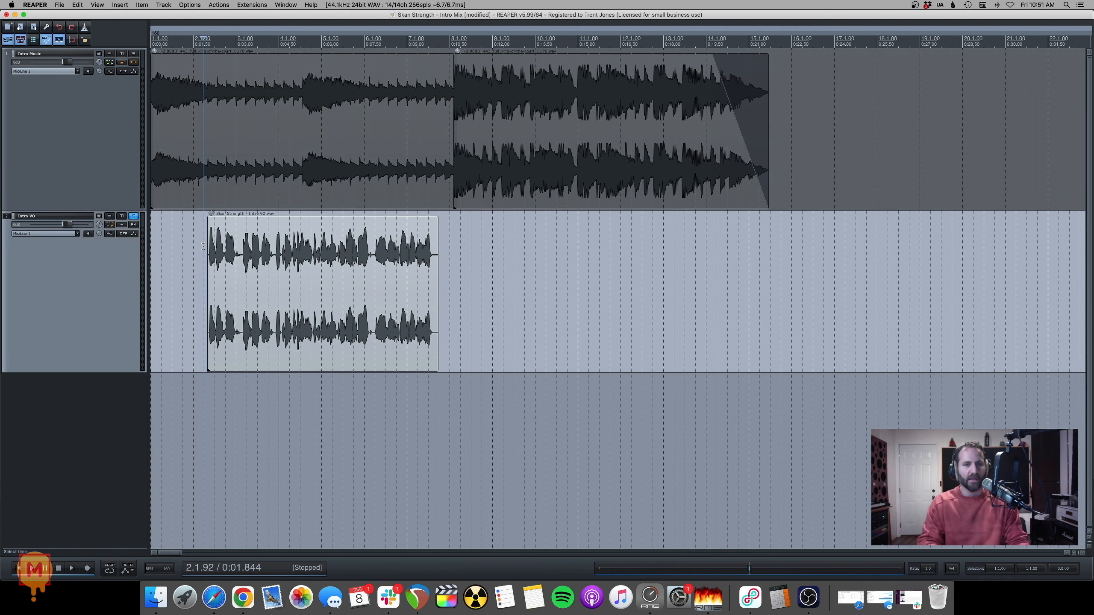
{"action": "key", "text": "space"}
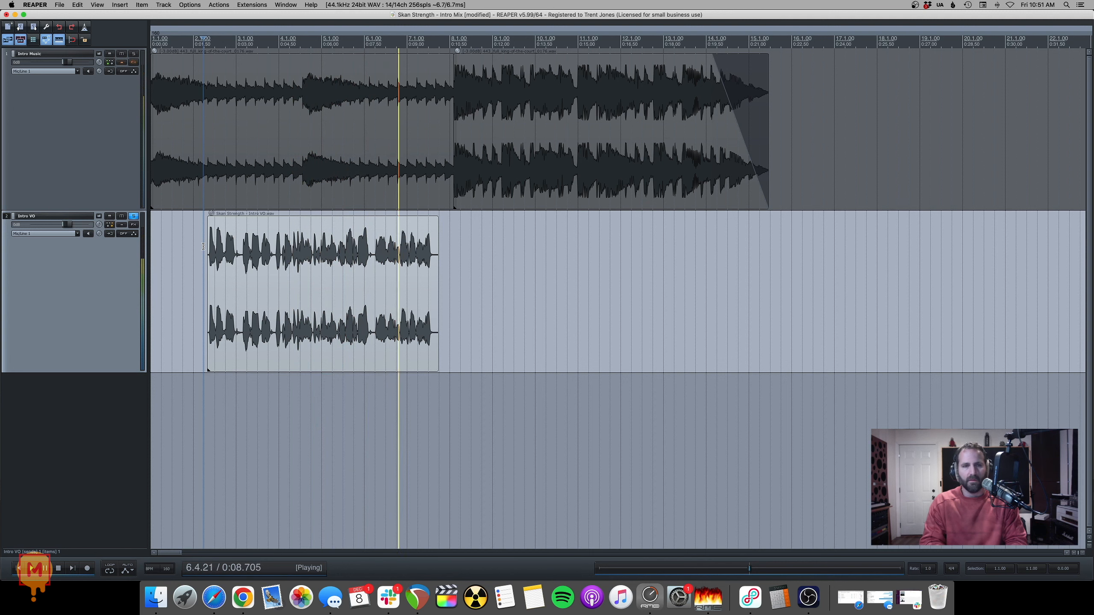
{"action": "key", "text": "space"}
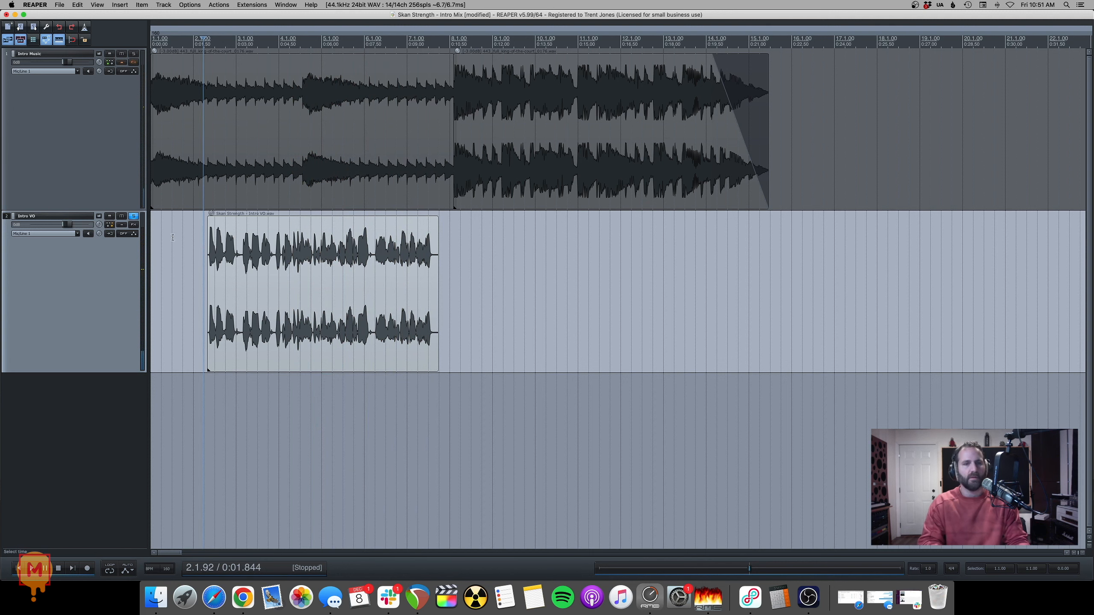
Step: Unsolo the Intro VO track and listen to both tracks together from the project start
{"action": "left_click", "coordinate": [134, 217]}
{"action": "left_click", "coordinate": [168, 156]}
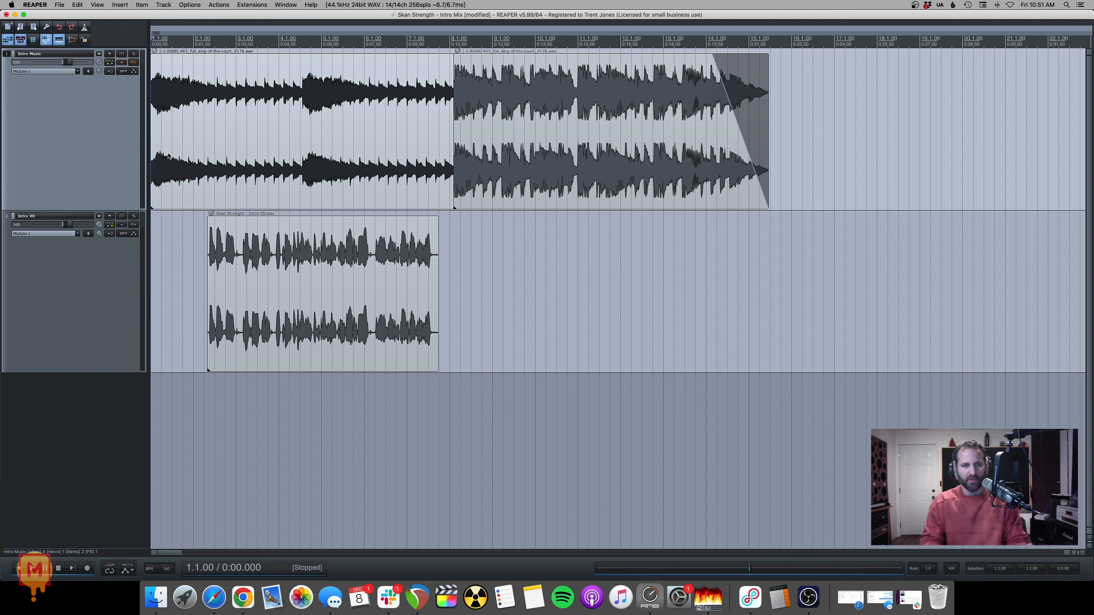
{"action": "key", "text": "space"}
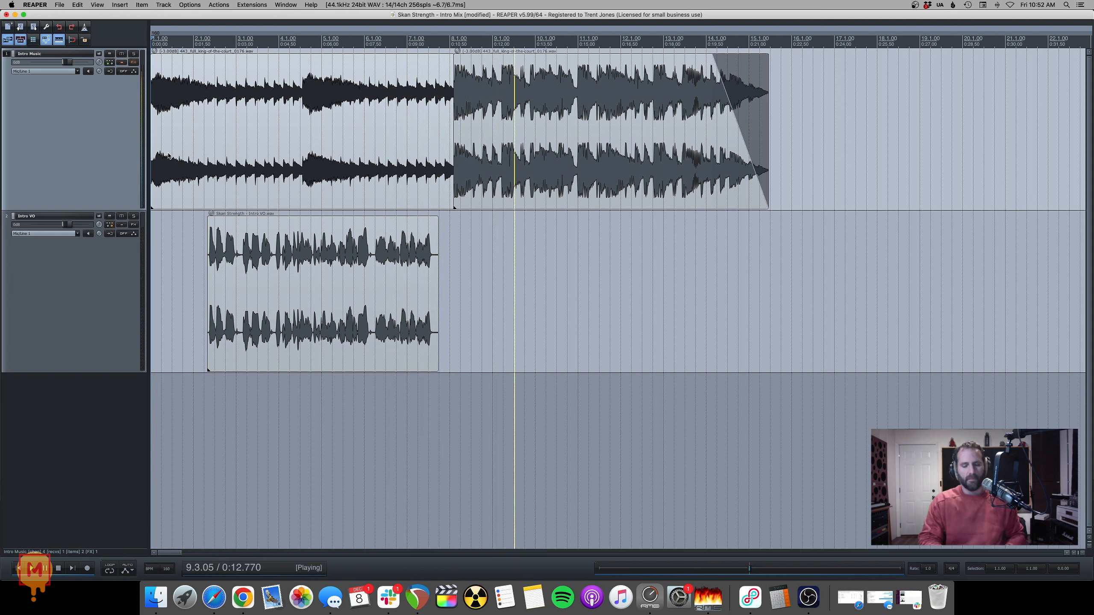
{"action": "key", "text": "space"}
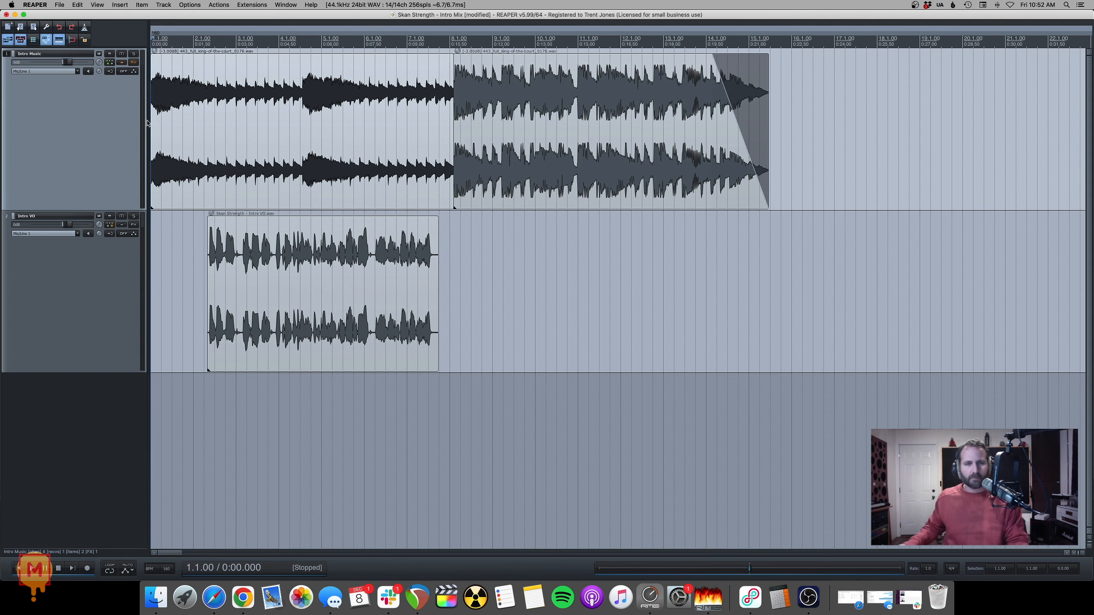
Step: Inspect the Intro VO track's routing, examining its send level and audio channel assignment to the Intro Music track, and close the routing window
{"action": "left_click", "coordinate": [218, 163]}
{"action": "scroll", "coordinate": [236, 163], "scroll_direction": "up", "scroll_amount": 1}
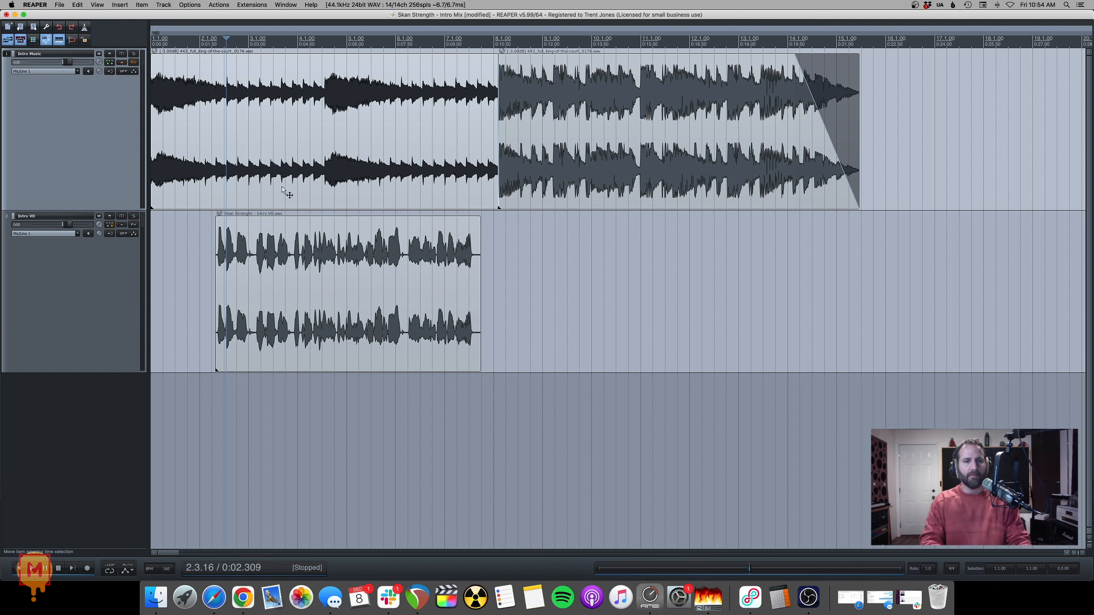
{"action": "key", "text": "w"}
{"action": "scroll", "coordinate": [282, 189], "scroll_direction": "up", "scroll_amount": 3}
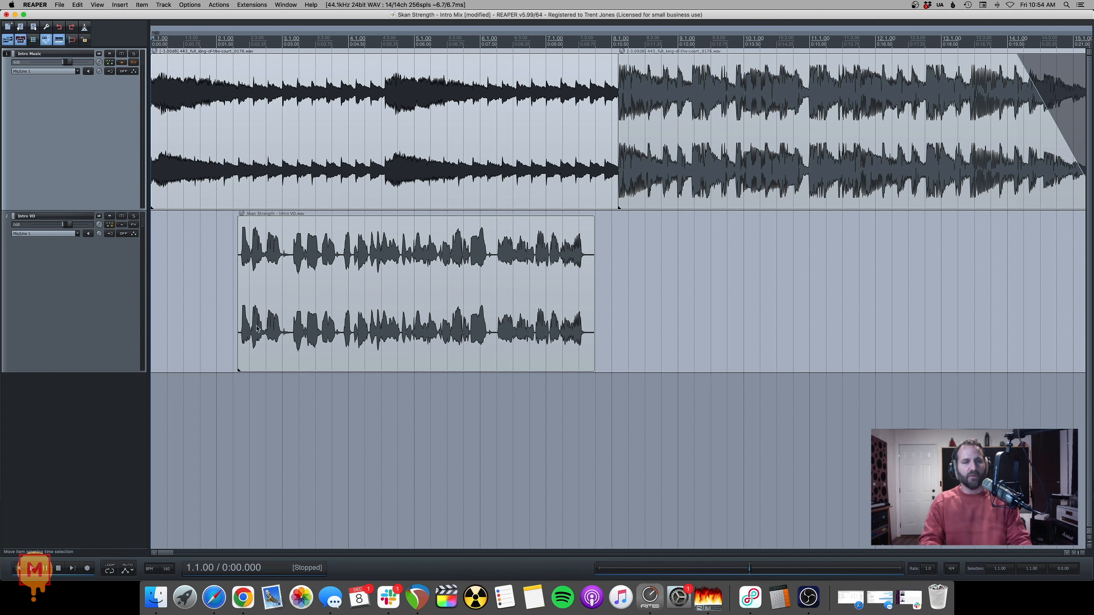
{"action": "left_click", "coordinate": [363, 293]}
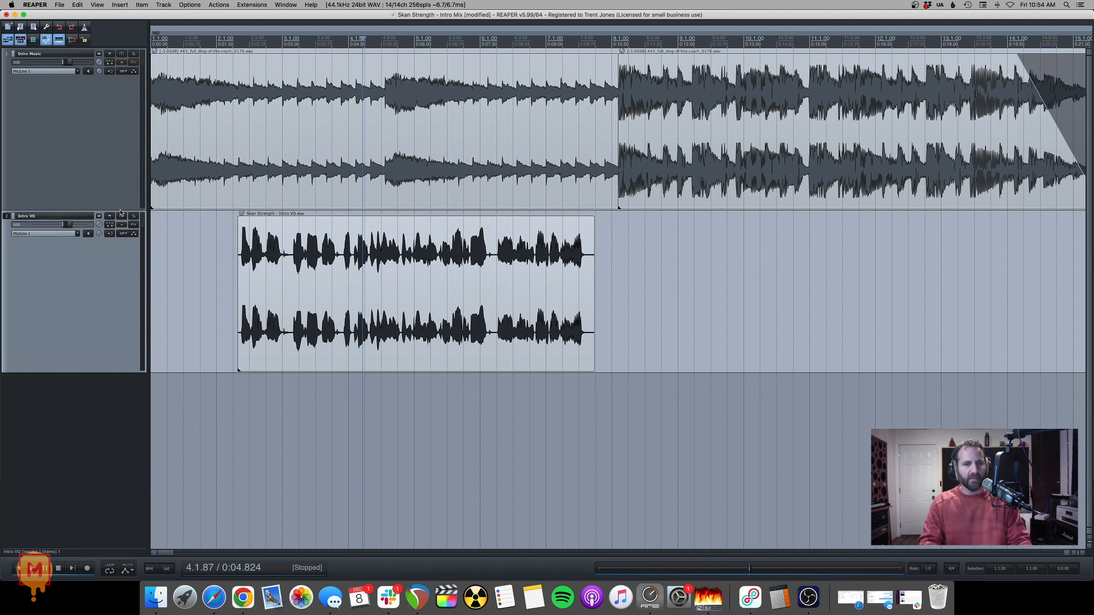
{"action": "left_click", "coordinate": [347, 259]}
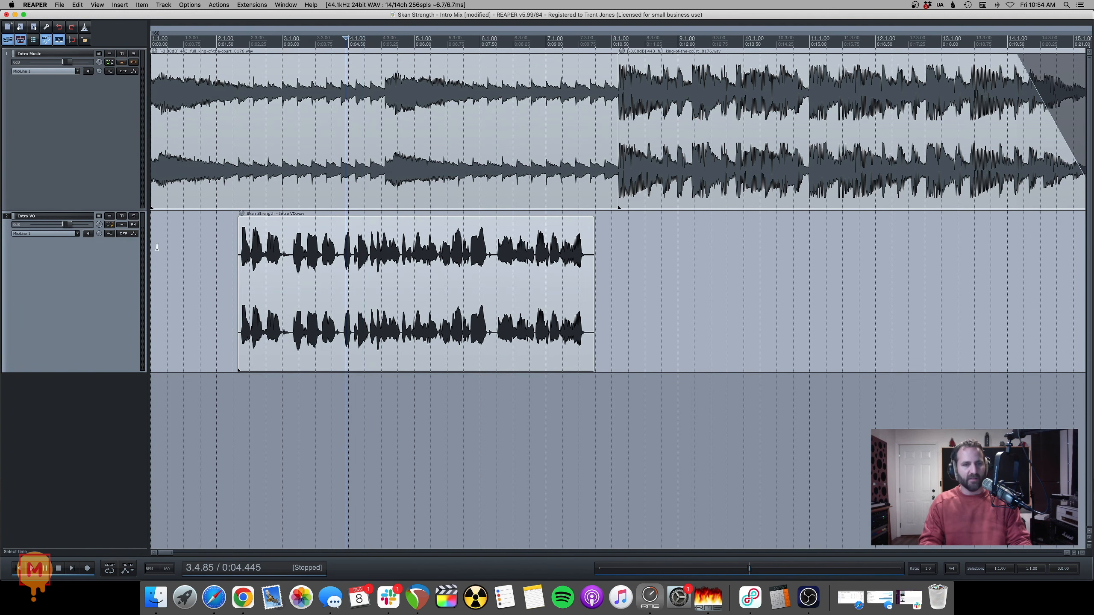
{"action": "left_click", "coordinate": [109, 224]}
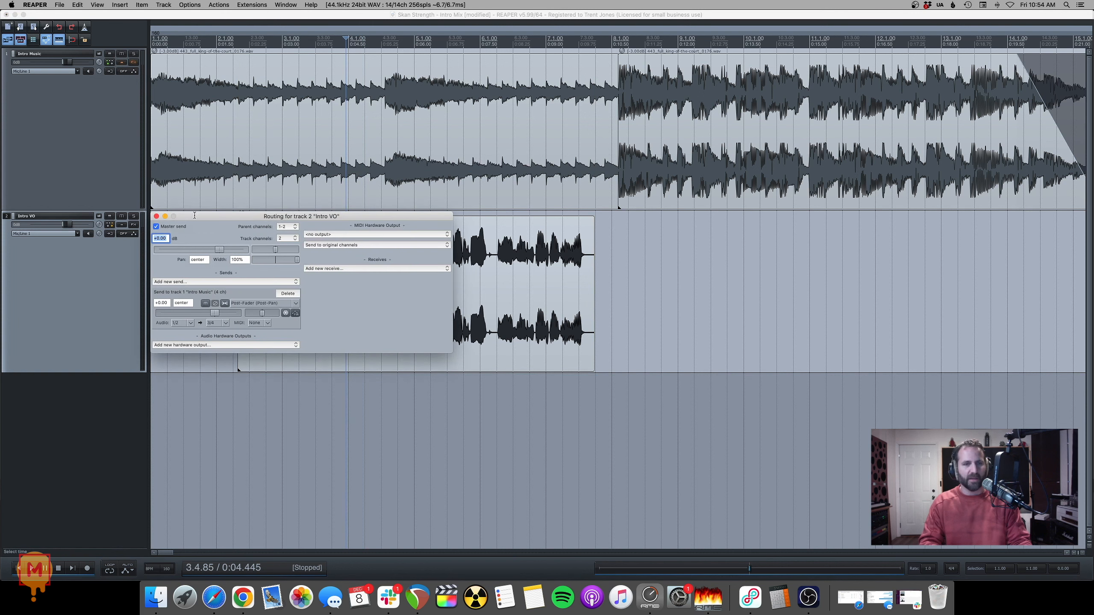
{"action": "left_click_drag", "start_coordinate": [194, 216], "coordinate": [460, 313]}
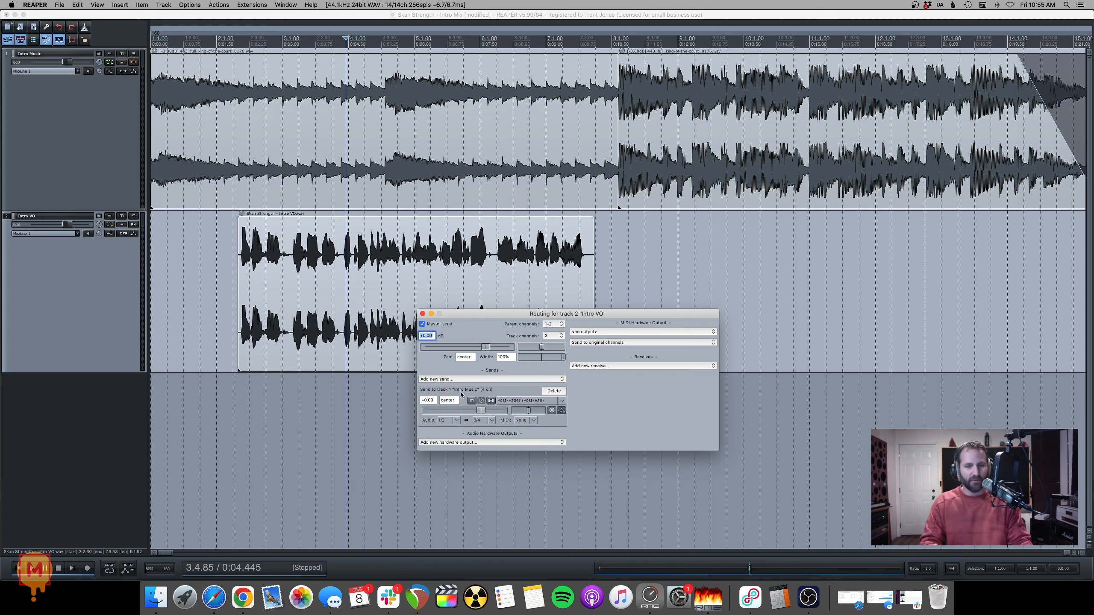
{"action": "left_click", "coordinate": [448, 424]}
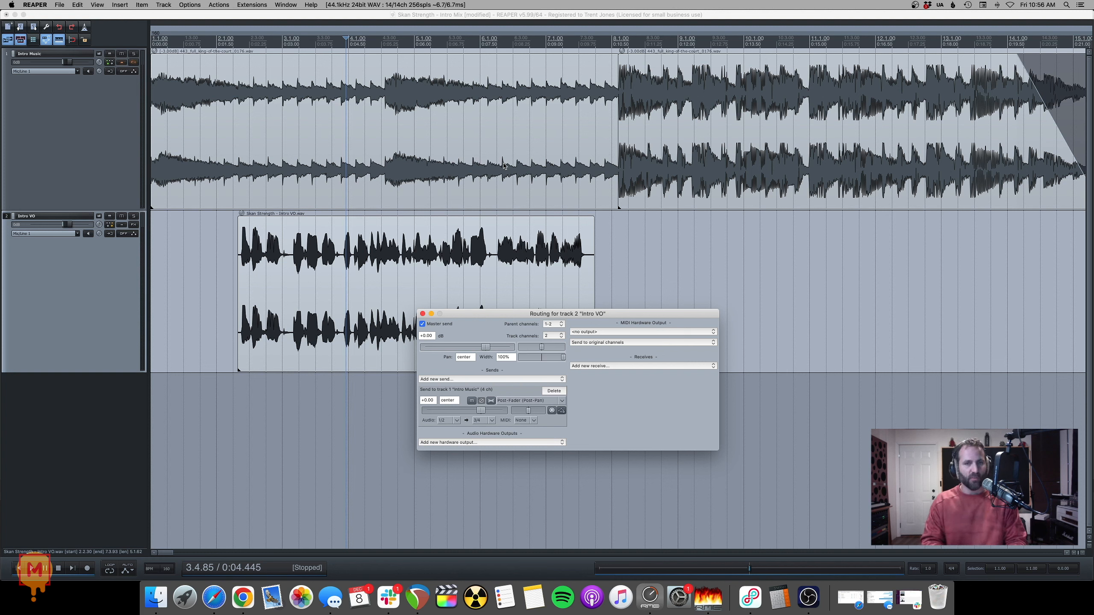
{"action": "left_click", "coordinate": [424, 314]}
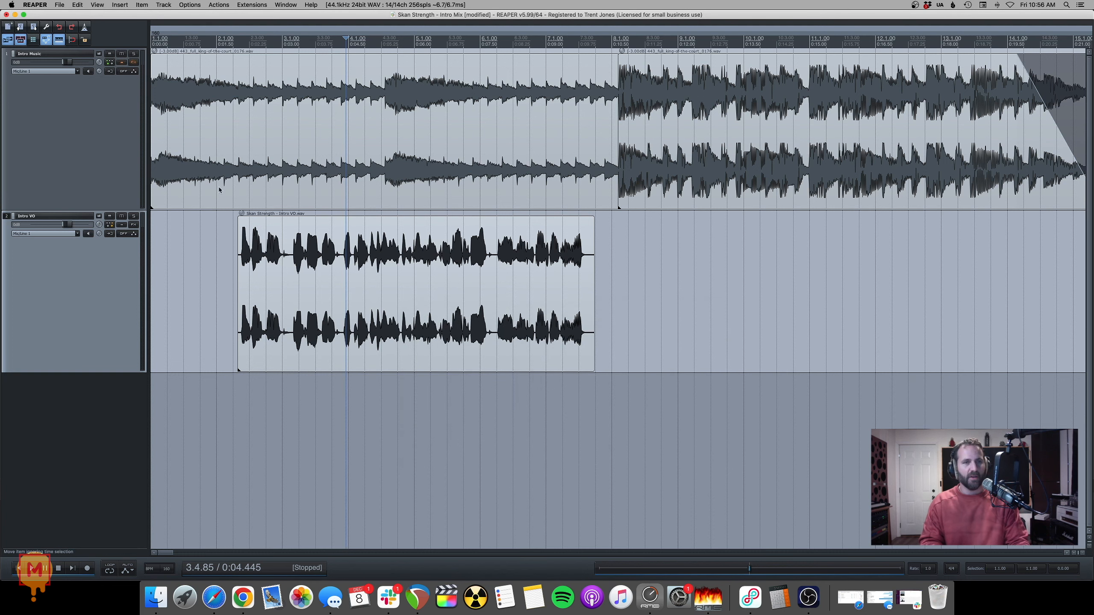
Step: Open ReaComp on the Intro Music track and take the track's effects out of bypass
{"action": "left_click", "coordinate": [134, 62]}
{"action": "left_click", "coordinate": [134, 62], "text": "super"}
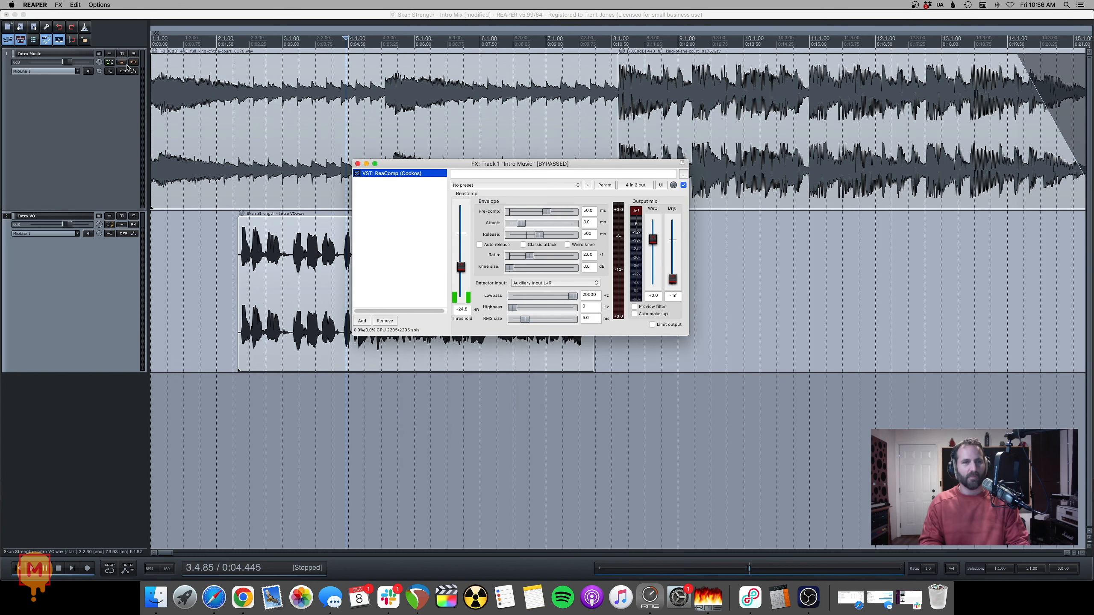
{"action": "left_click_drag", "start_coordinate": [605, 166], "coordinate": [539, 212]}
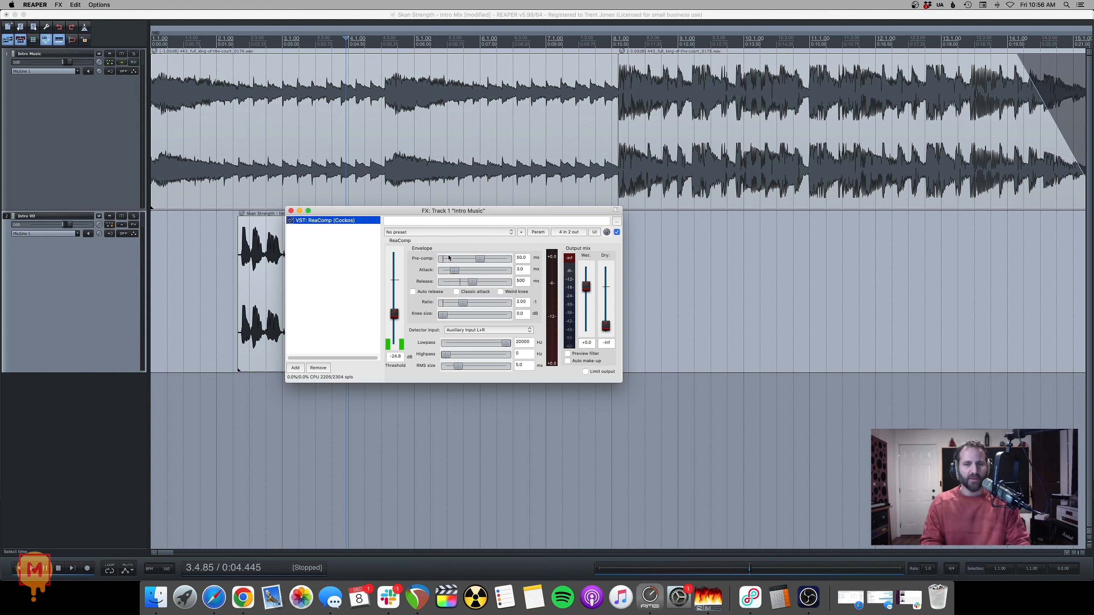
Step: Switch ReaComp's detector input to Main Input L+R and back to Auxiliary Input L+R
{"action": "left_click", "coordinate": [483, 330]}
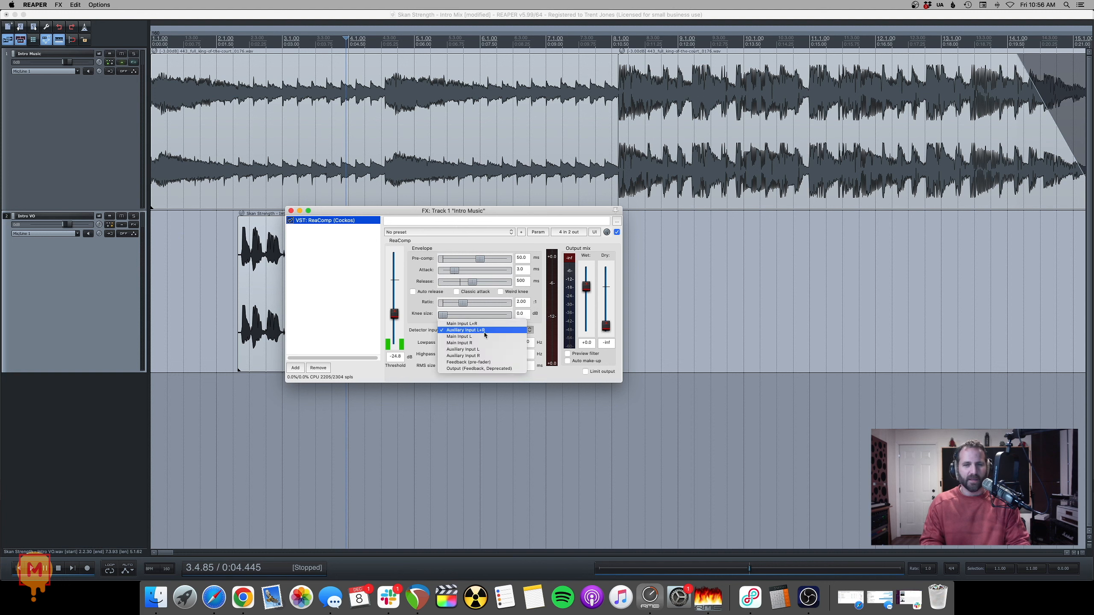
{"action": "key", "text": "Escape"}
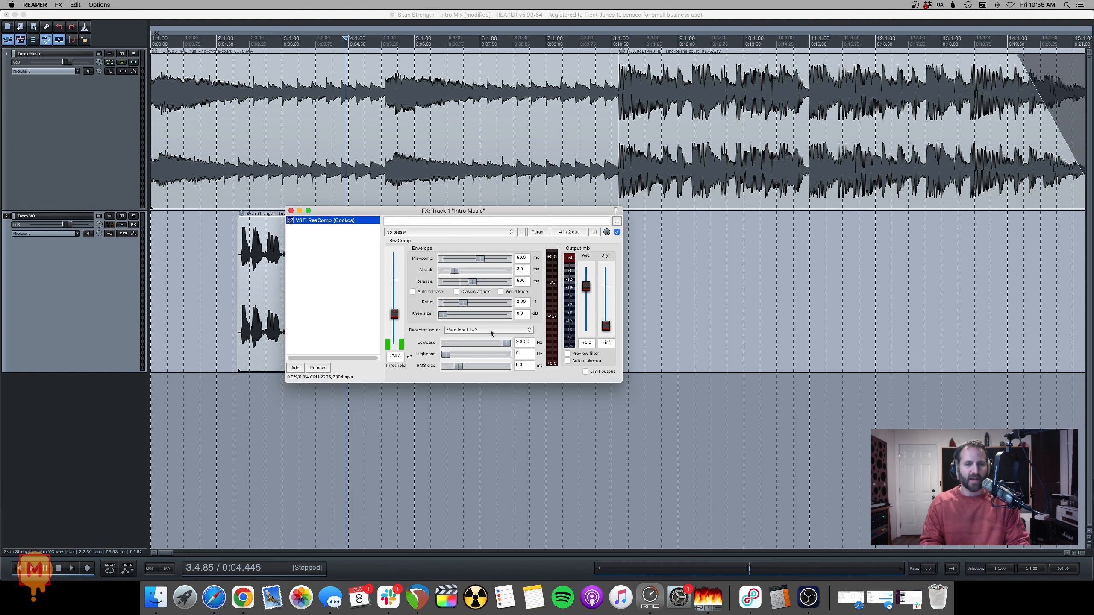
{"action": "left_click", "coordinate": [457, 330]}
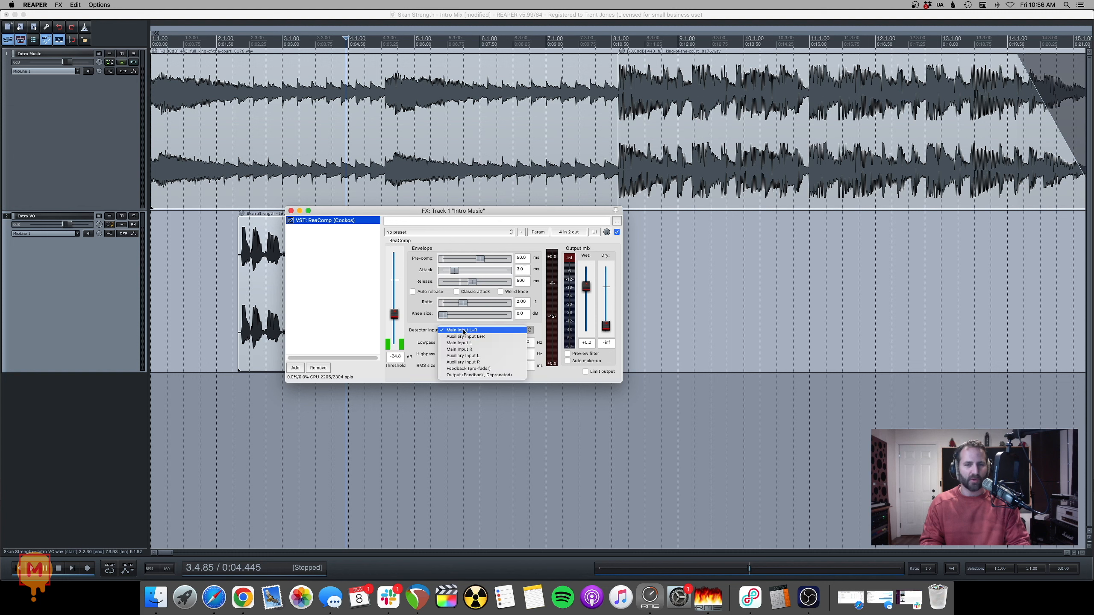
{"action": "left_click", "coordinate": [496, 335]}
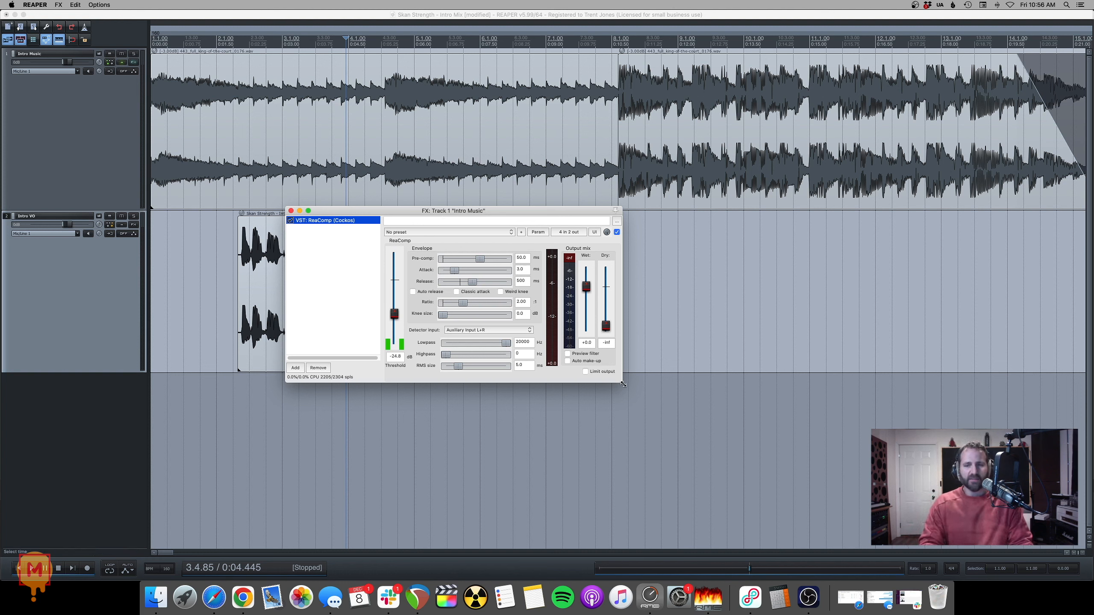
Step: Examine ReaComp's attack, release, ratio and pre-comp settings, and move its window clear of the voice-over clip
{"action": "left_click_drag", "start_coordinate": [545, 216], "coordinate": [519, 227]}
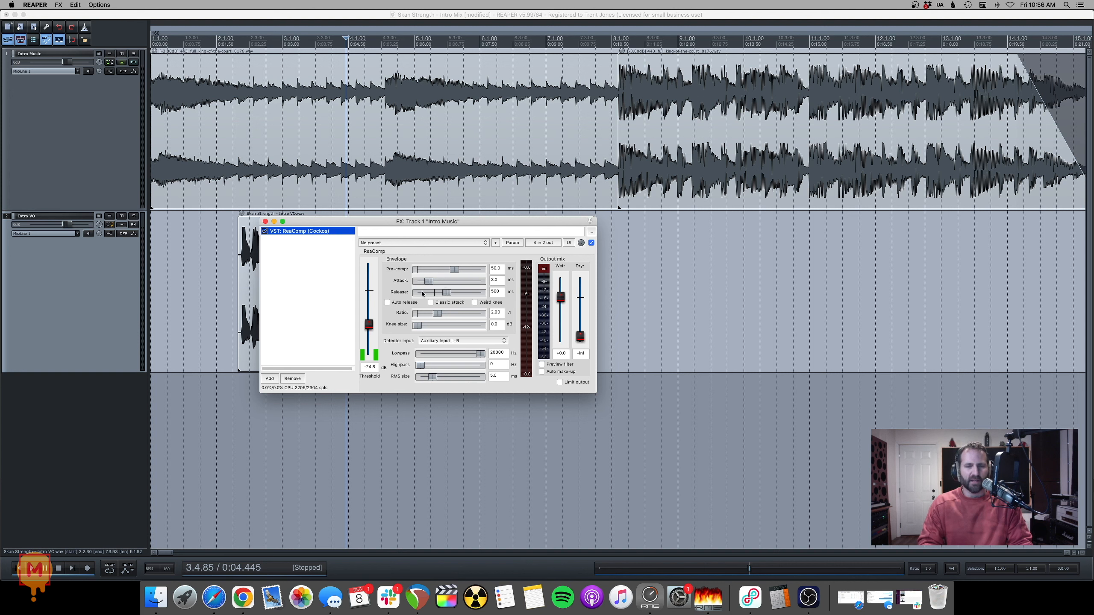
{"action": "left_click", "coordinate": [496, 280]}
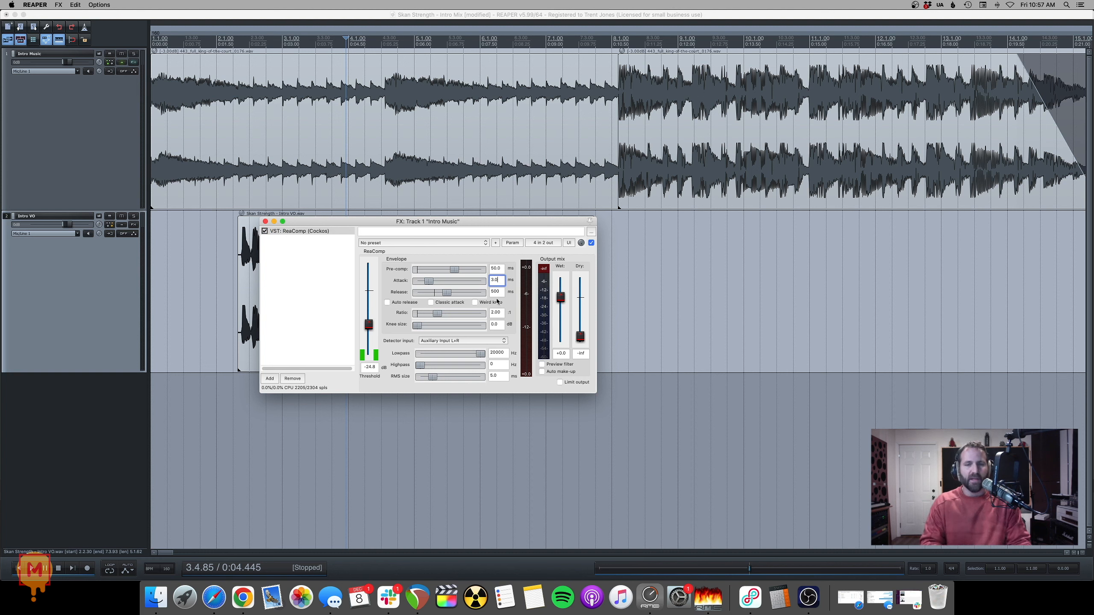
{"action": "key", "text": "Tab"}
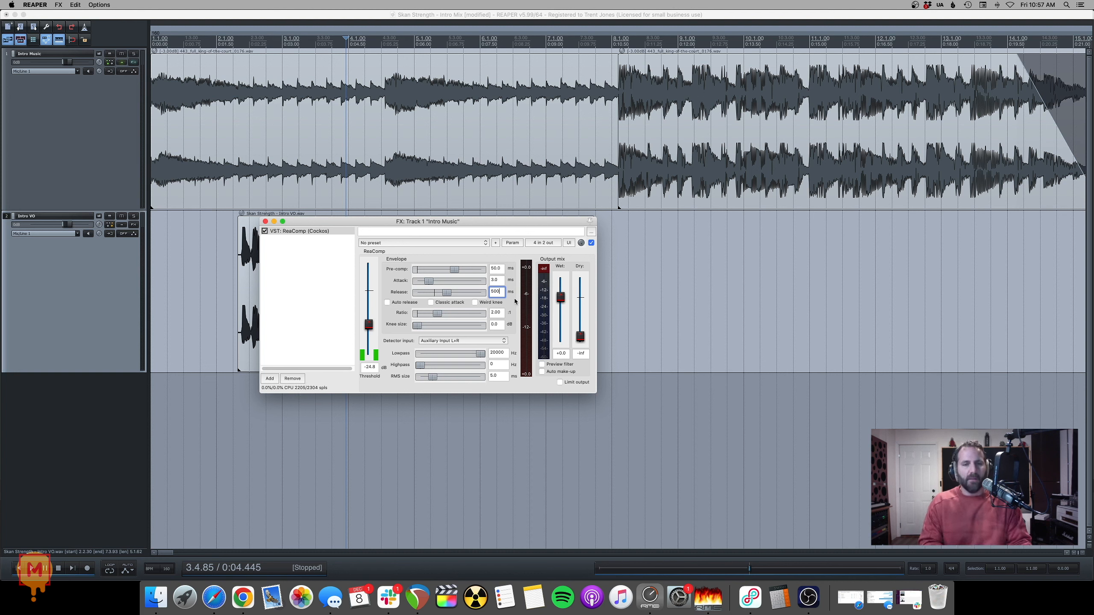
{"action": "left_click", "coordinate": [504, 313]}
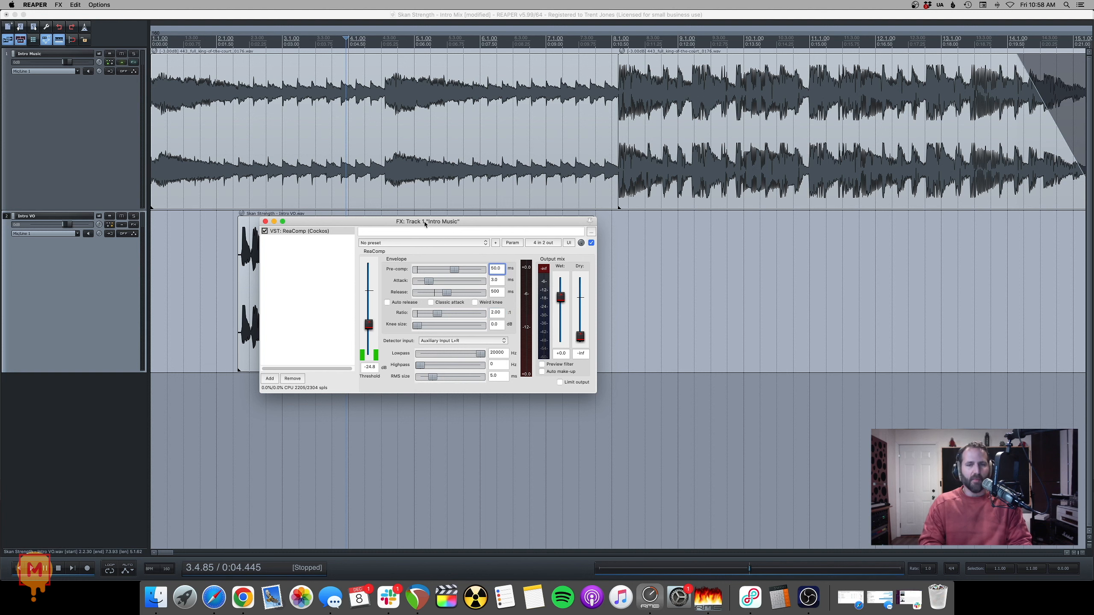
{"action": "left_click_drag", "start_coordinate": [424, 224], "coordinate": [459, 240]}
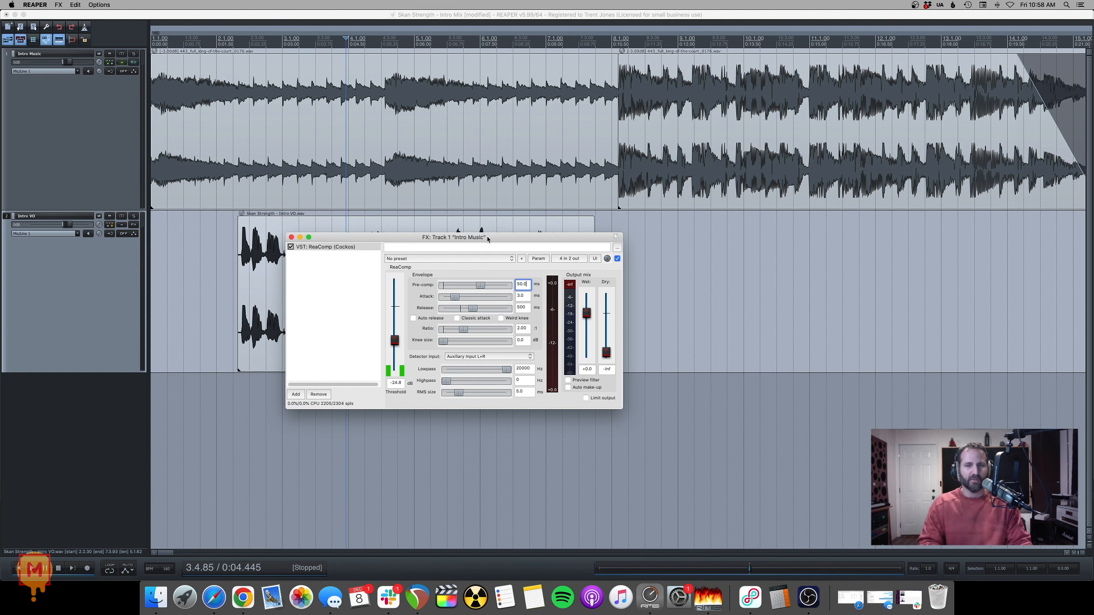
{"action": "left_click_drag", "start_coordinate": [488, 238], "coordinate": [615, 340]}
Step: Check the stretch of intro music just before the voice-over starts, where pre-comp ducking begins, and return the edit cursor to the project start
{"action": "left_click", "coordinate": [218, 271]}
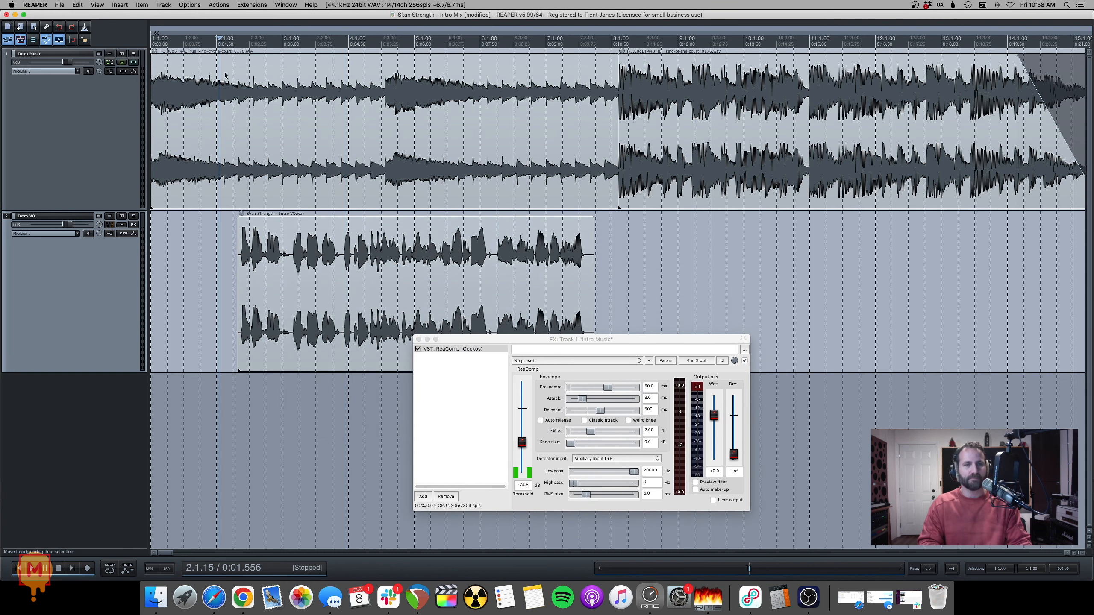
{"action": "left_click", "coordinate": [218, 44]}
{"action": "left_click", "coordinate": [226, 44]}
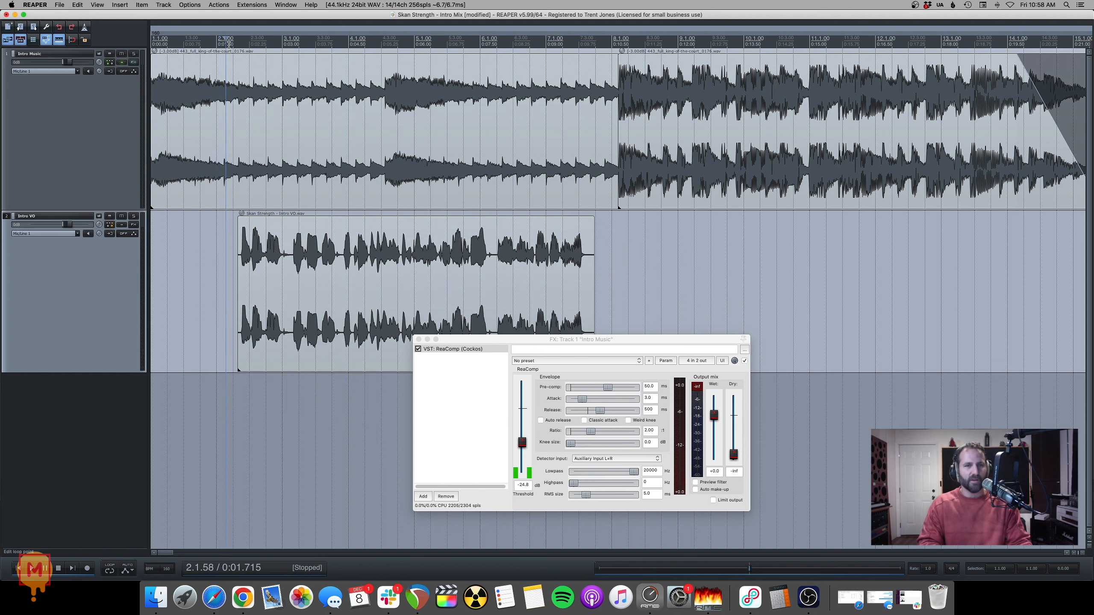
{"action": "left_click", "coordinate": [228, 44]}
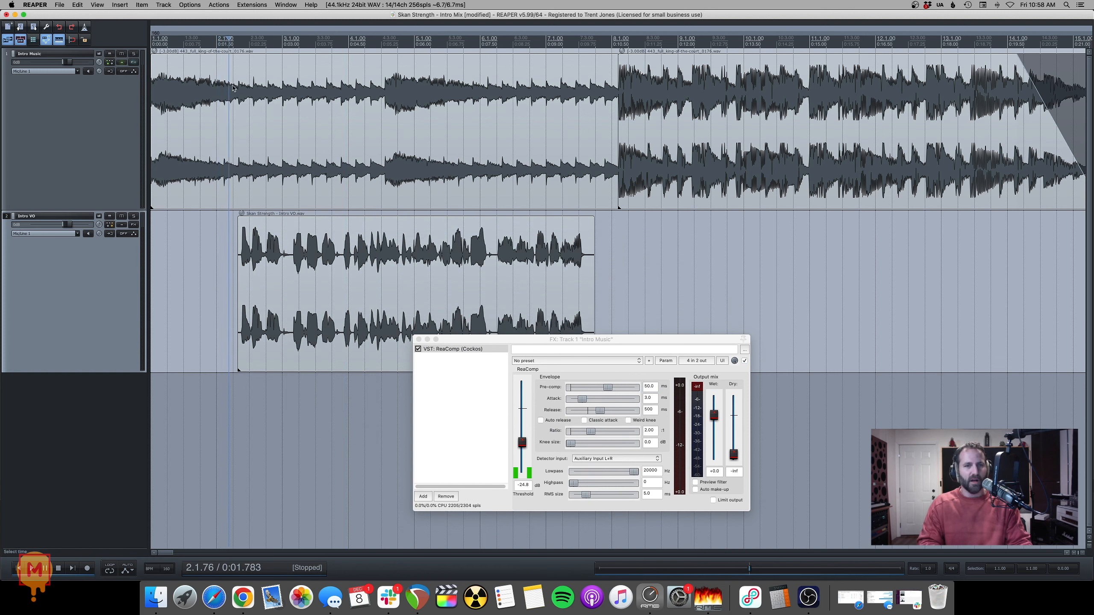
{"action": "left_click", "coordinate": [245, 244]}
{"action": "left_click", "coordinate": [226, 171]}
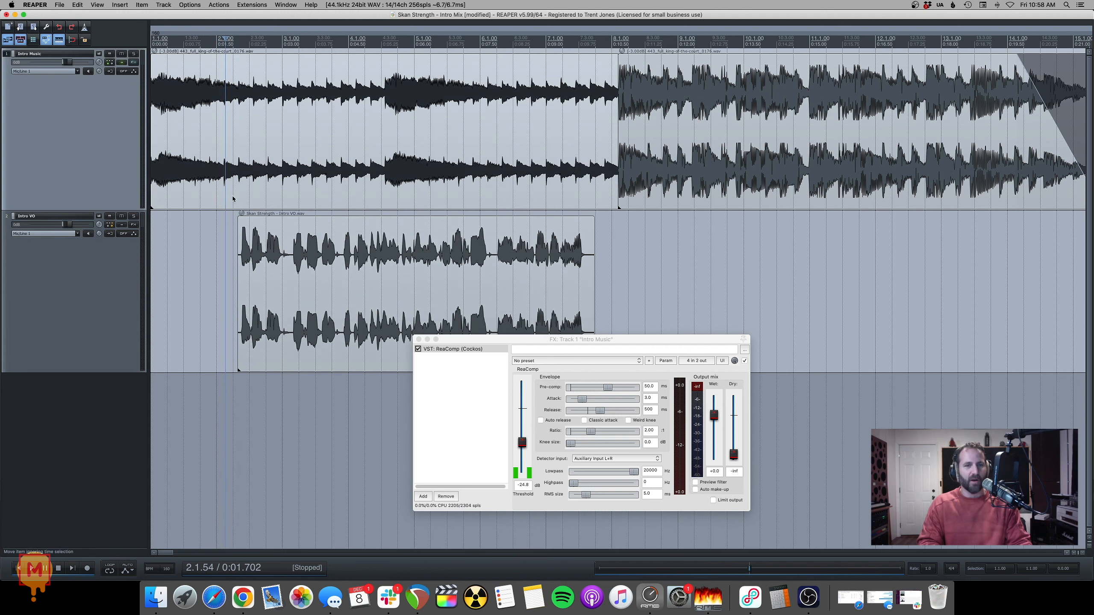
{"action": "left_click", "coordinate": [240, 226]}
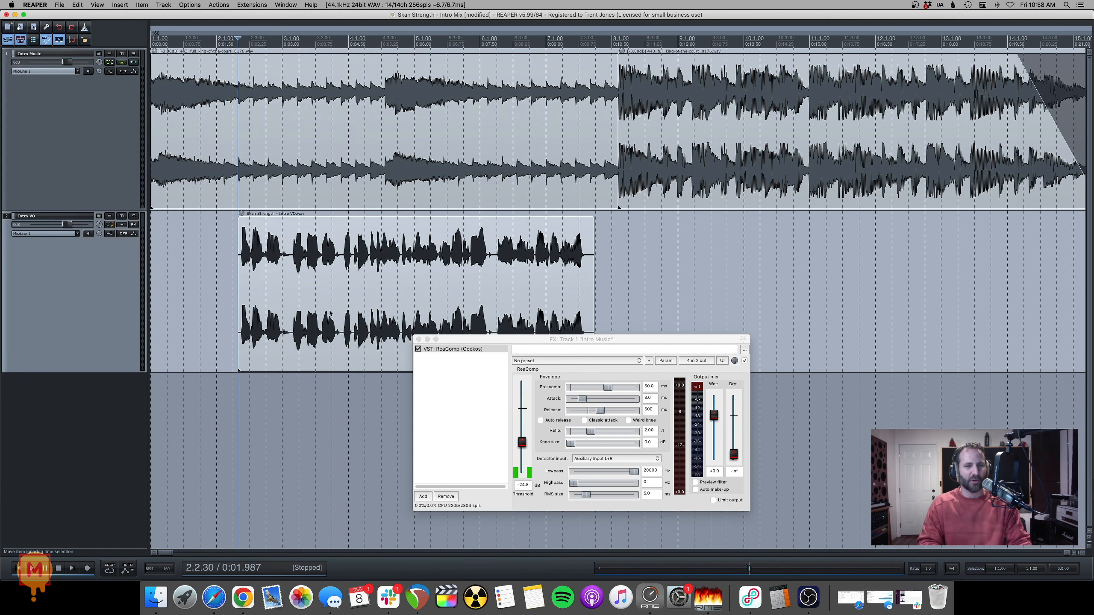
{"action": "left_click", "coordinate": [225, 181]}
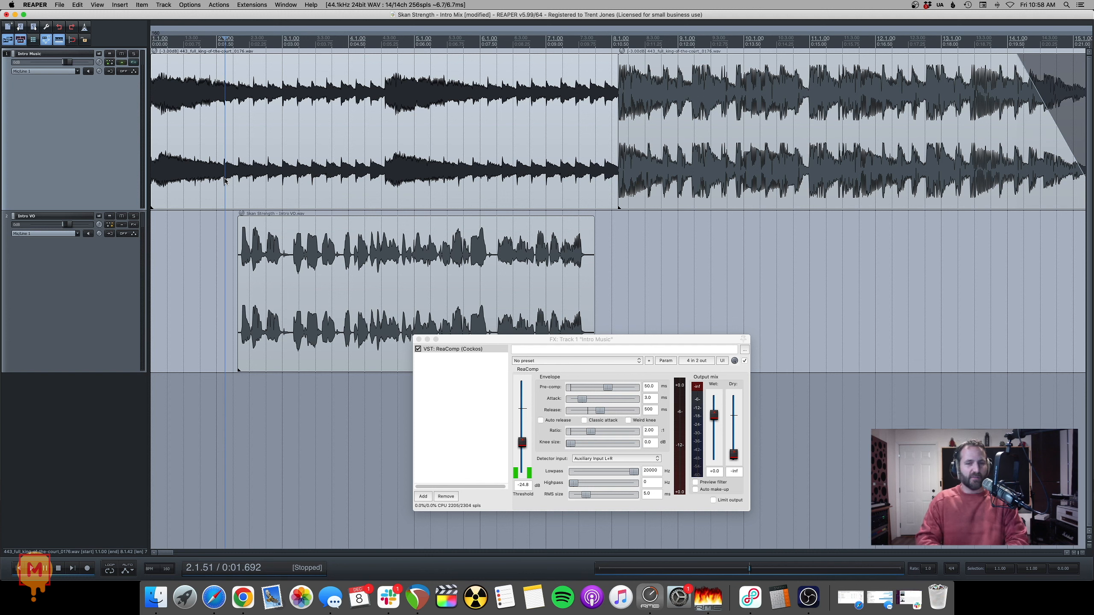
{"action": "key", "text": "Home"}
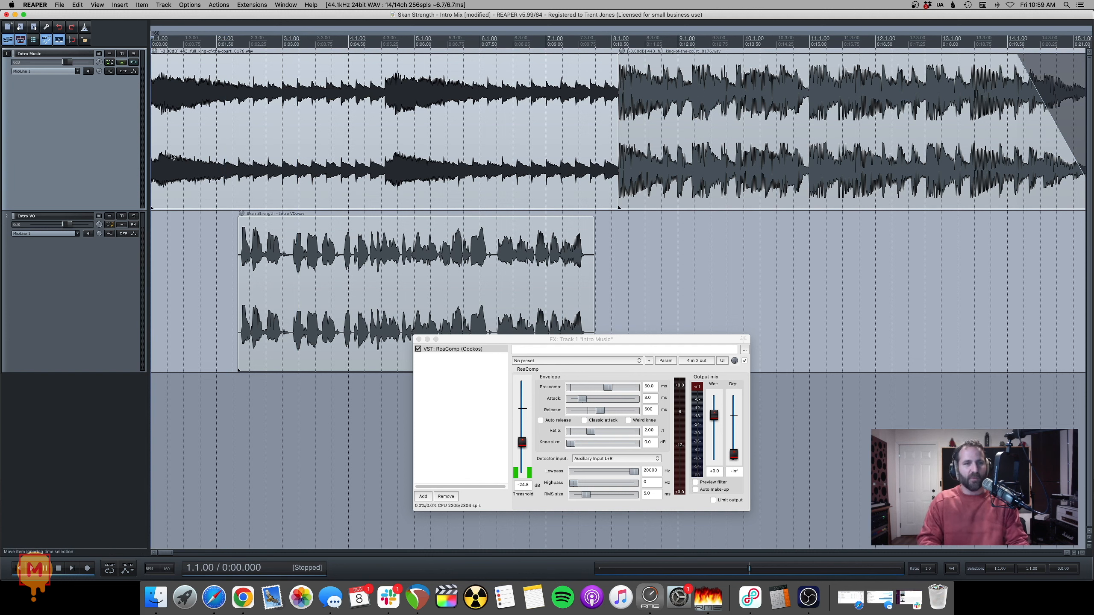
Step: Bypass the Intro Music track's effects and listen to the start of the voice-over over the uncompressed music
{"action": "left_click", "coordinate": [123, 63]}
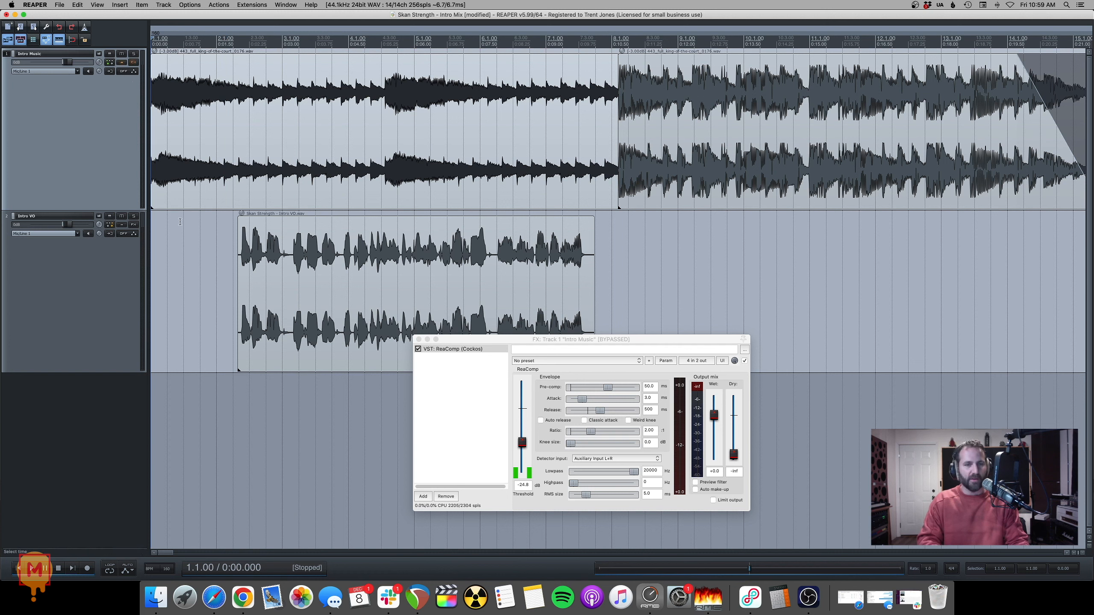
{"action": "key", "text": "space"}
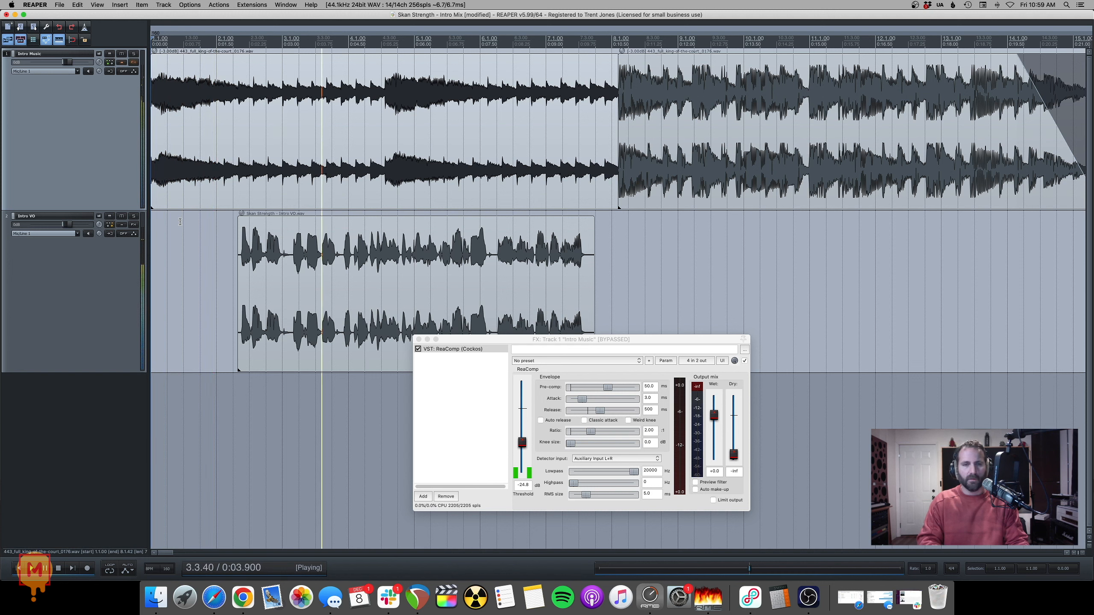
{"action": "key", "text": "space"}
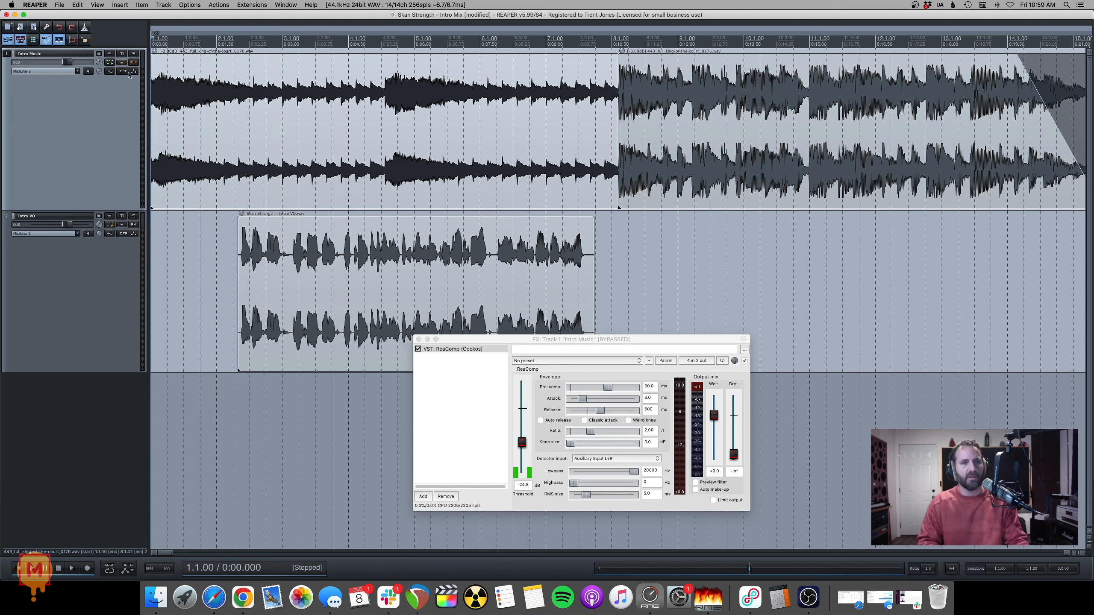
Step: Re-enable the Intro Music track's effects and listen from the project start, watching ReaComp's gain reduction under the voice-over
{"action": "left_click", "coordinate": [125, 63]}
{"action": "key", "text": "space"}
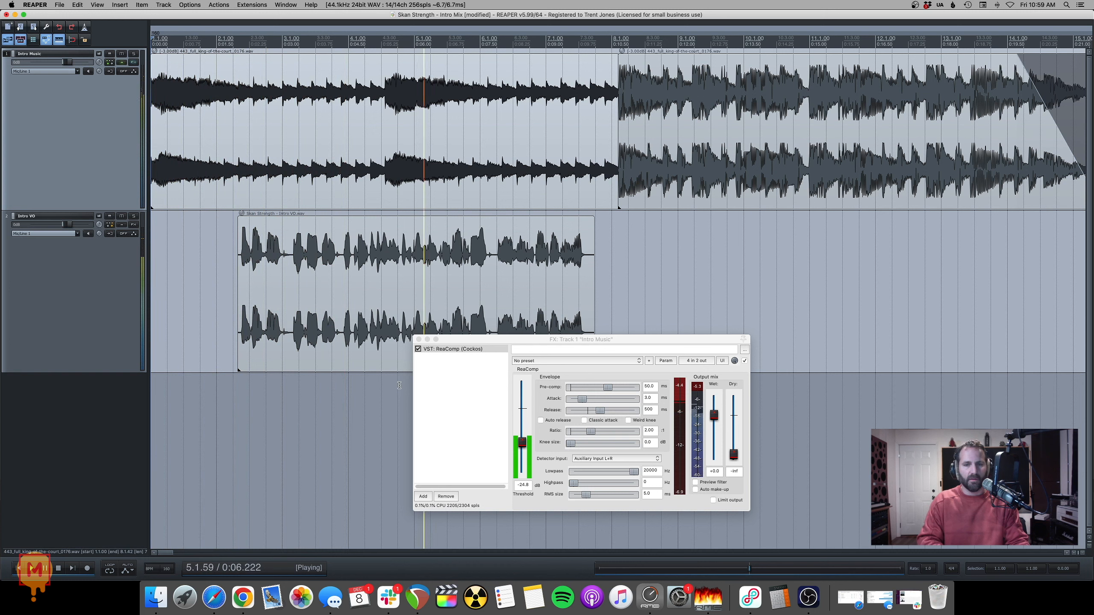
{"action": "key", "text": "space"}
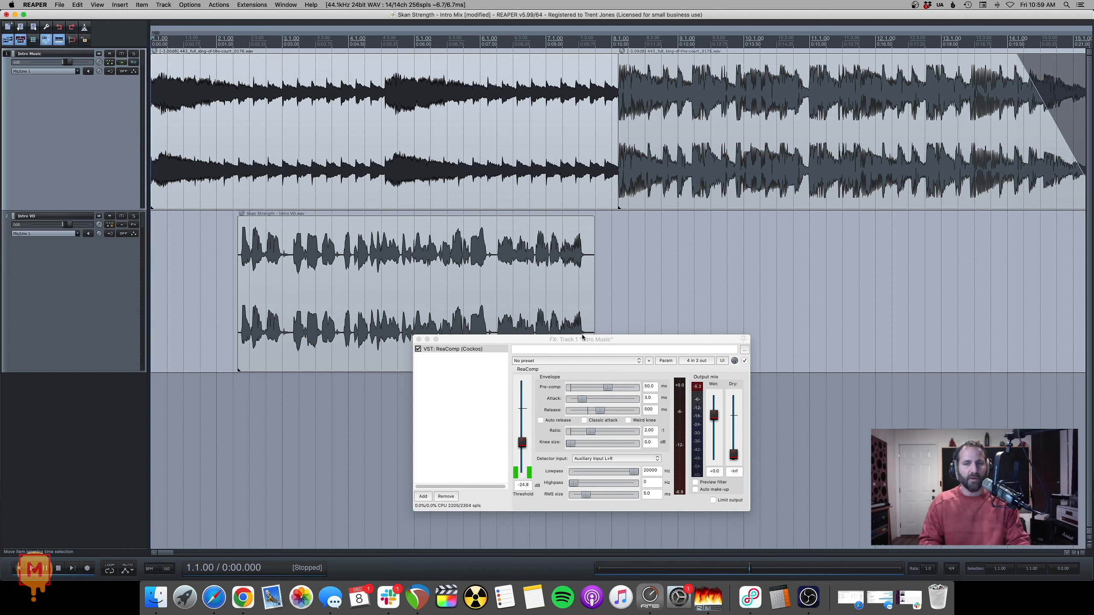
{"action": "left_click_drag", "start_coordinate": [542, 336], "coordinate": [444, 265]}
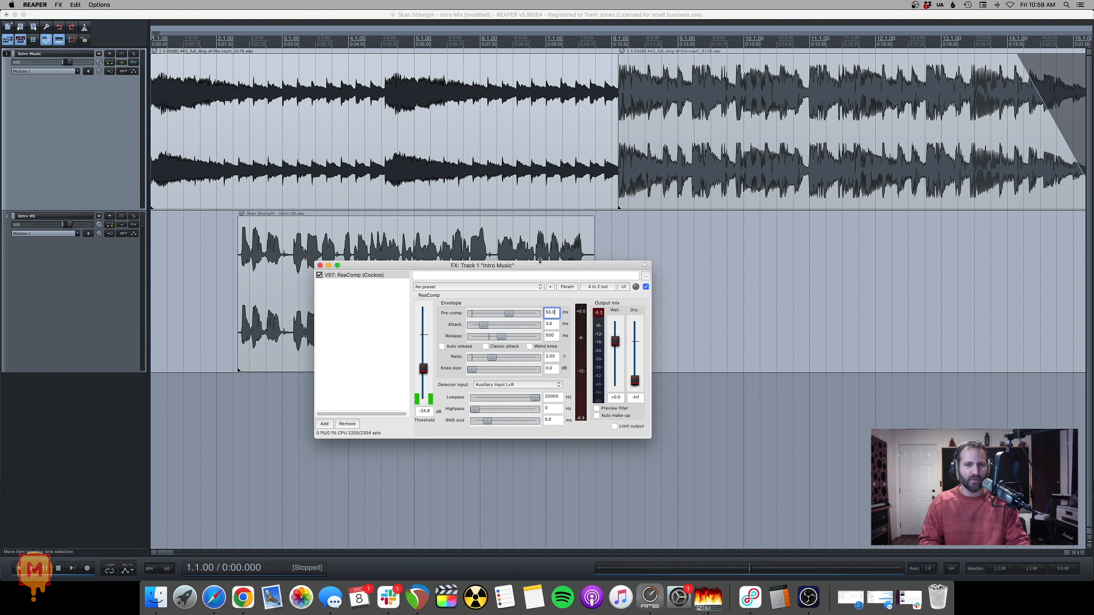
Step: Move the ReaComp window lower and listen from the project start, watching how it reduces the music under the voice-over
{"action": "left_click_drag", "start_coordinate": [541, 265], "coordinate": [492, 292]}
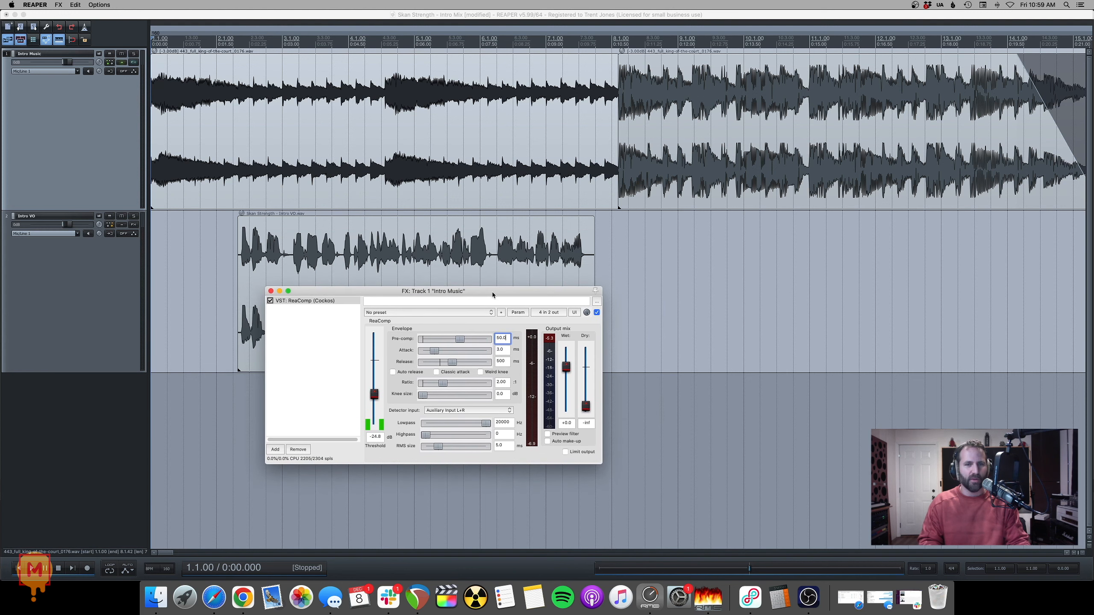
{"action": "left_click", "coordinate": [265, 157]}
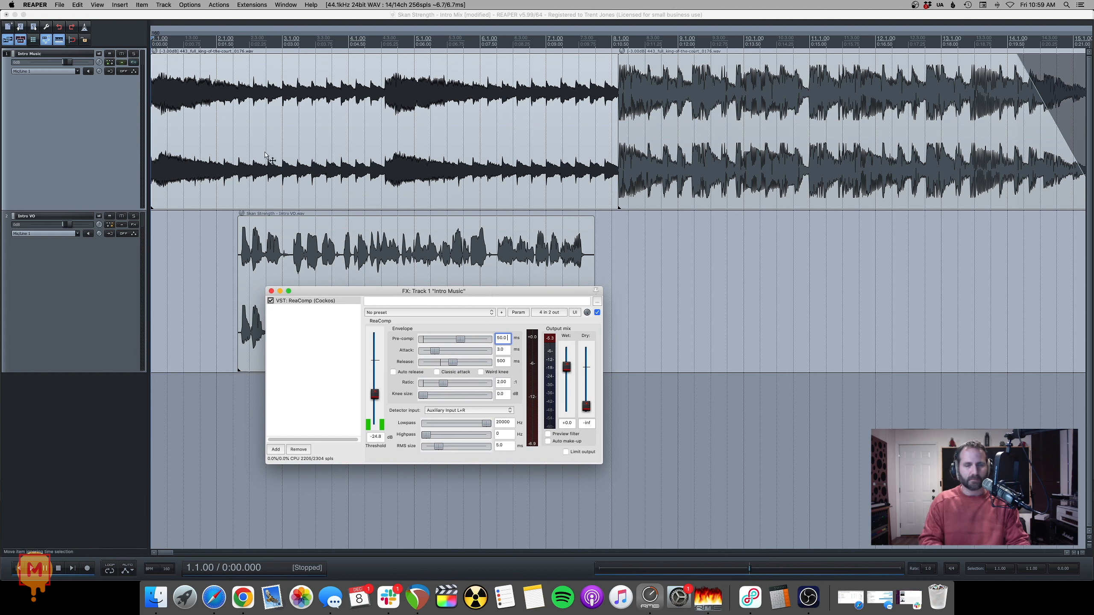
{"action": "key", "text": "space"}
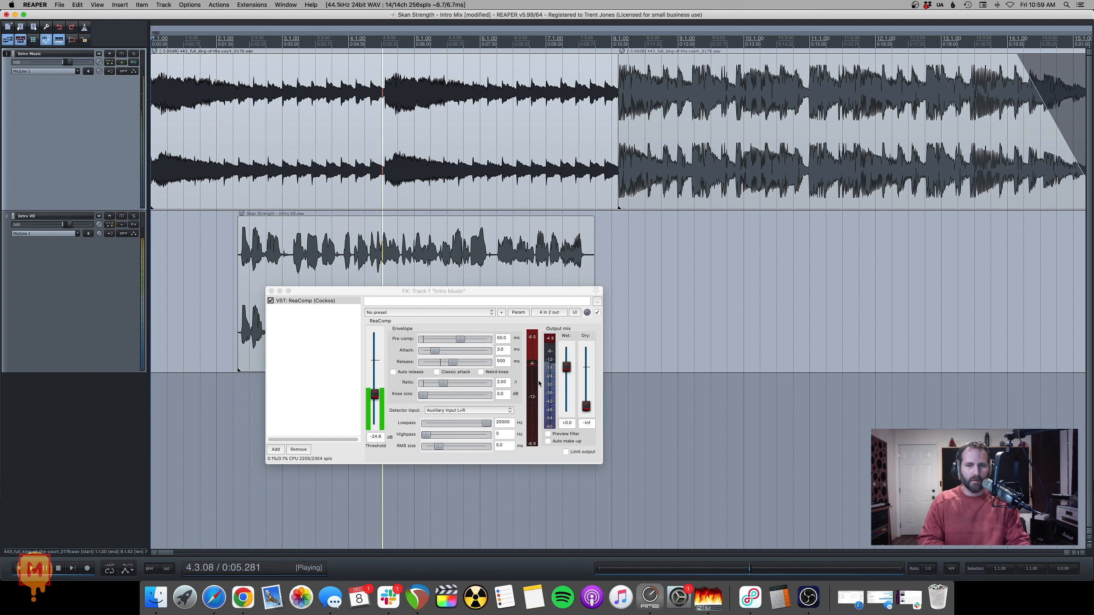
{"action": "key", "text": "space"}
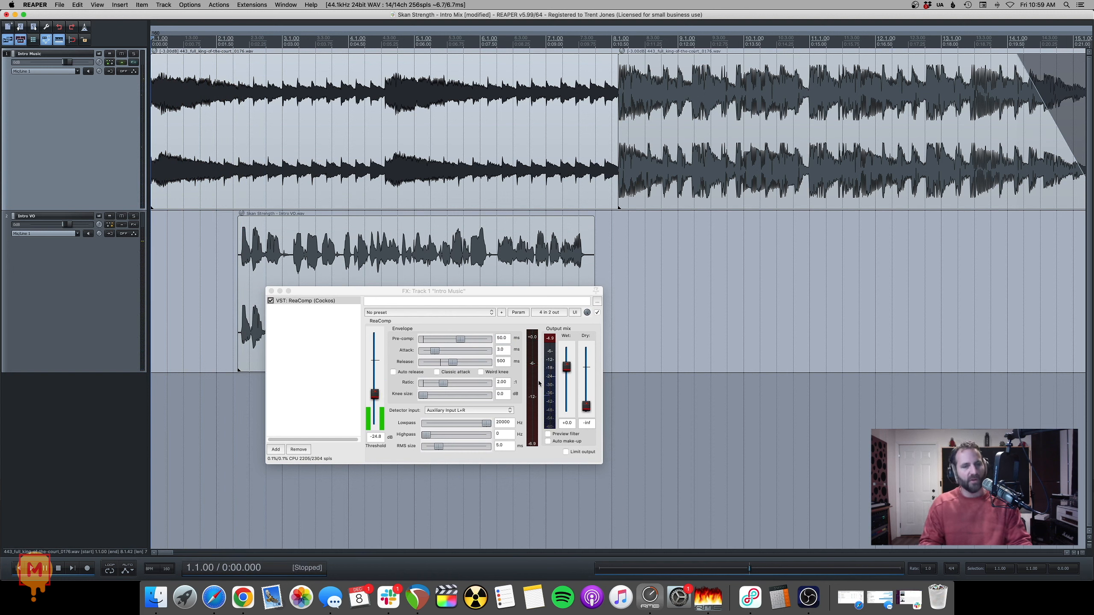
Step: Shift the ReaComp window off the voice-over's opening and listen again to the music ducking where the voice-over enters
{"action": "left_click_drag", "start_coordinate": [367, 289], "coordinate": [436, 306]}
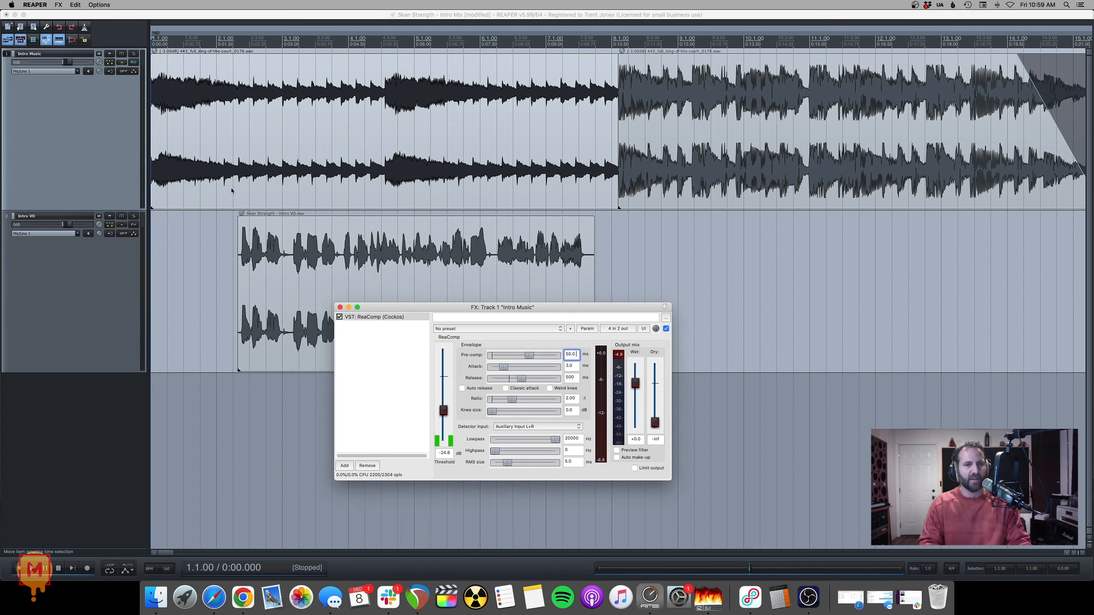
{"action": "left_click", "coordinate": [226, 223]}
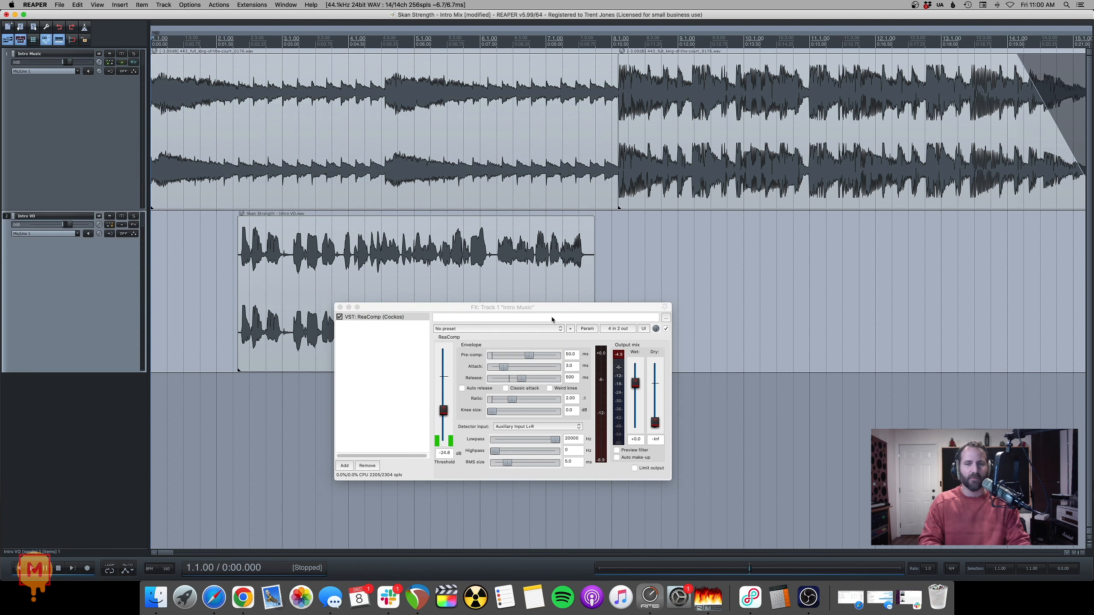
{"action": "key", "text": "space"}
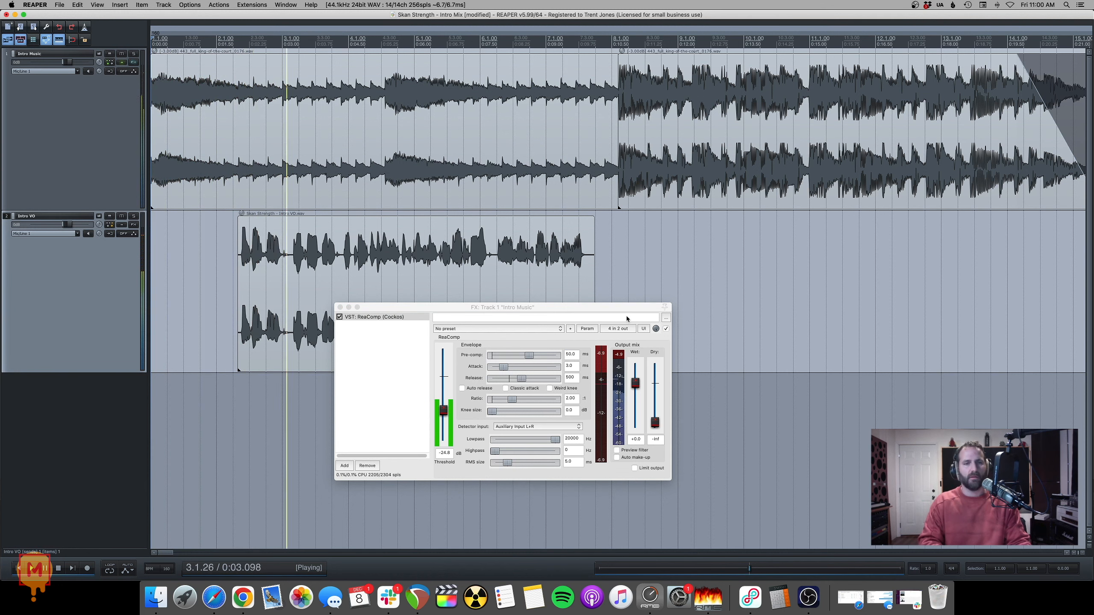
{"action": "key", "text": "space"}
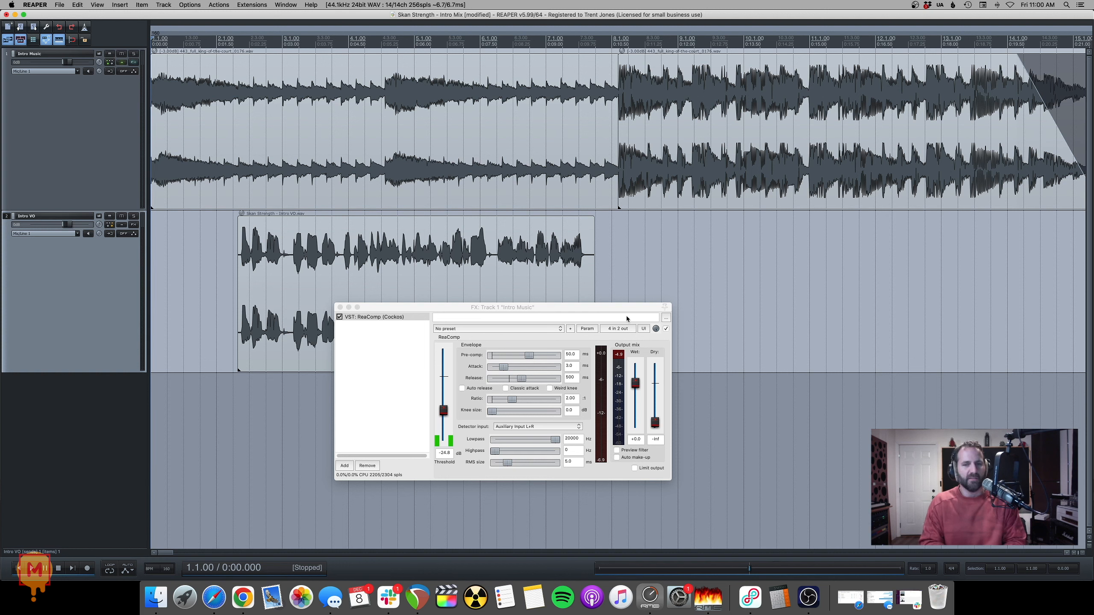
Step: Try a ReaComp pre-comp of 200 ms and listen from the project start to how early the music ducks
{"action": "left_click", "coordinate": [570, 355]}
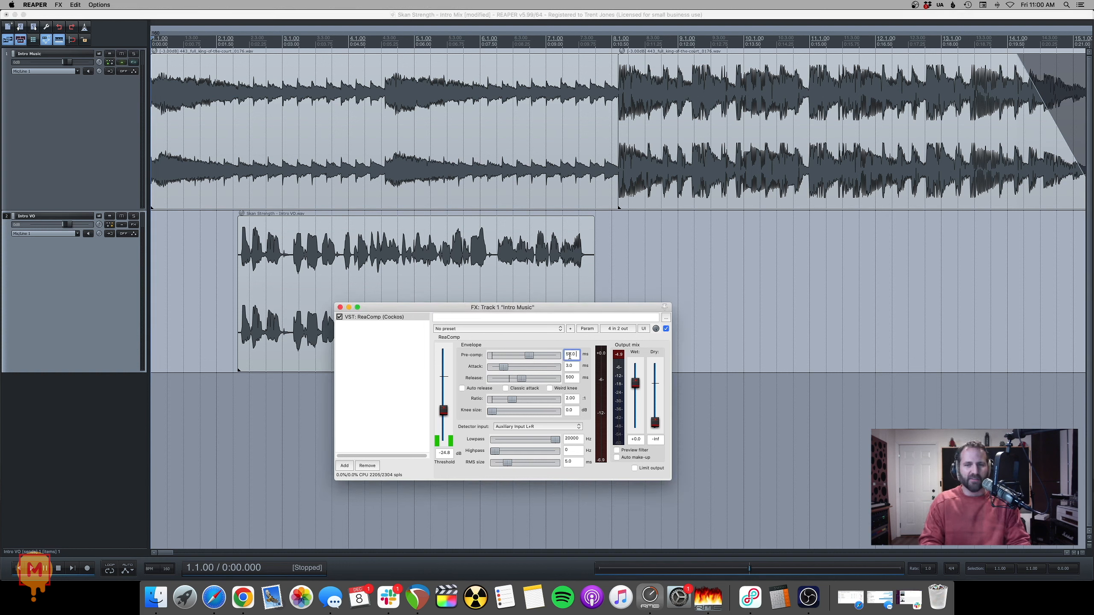
{"action": "key", "text": "BackSpace"}
{"action": "key", "text": "BackSpace"}
{"action": "key", "text": "BackSpace"}
{"action": "key", "text": "BackSpace"}
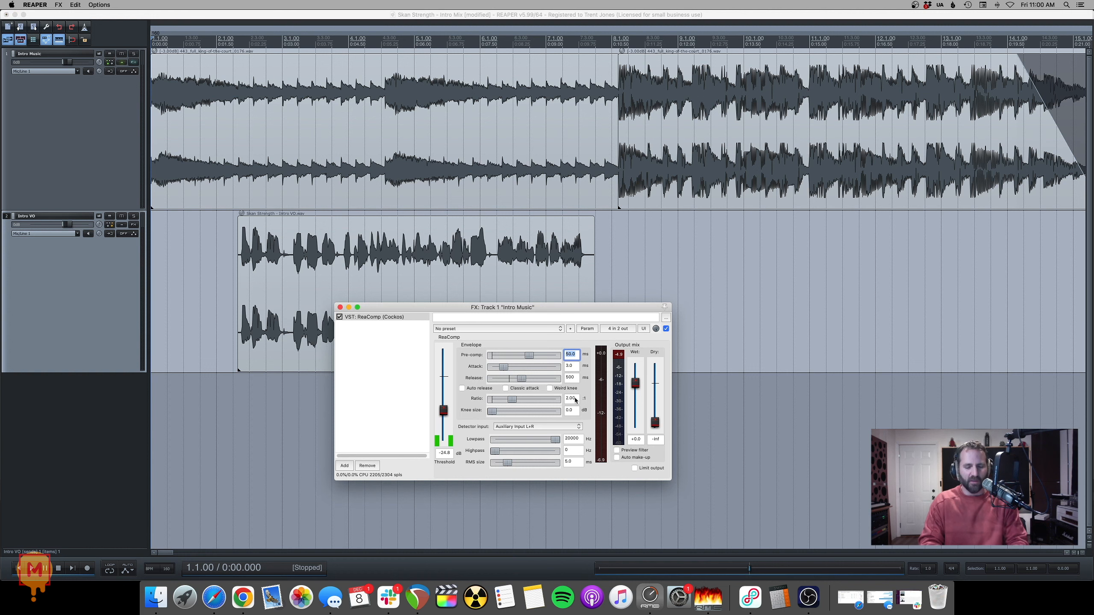
{"action": "type", "text": "200"}
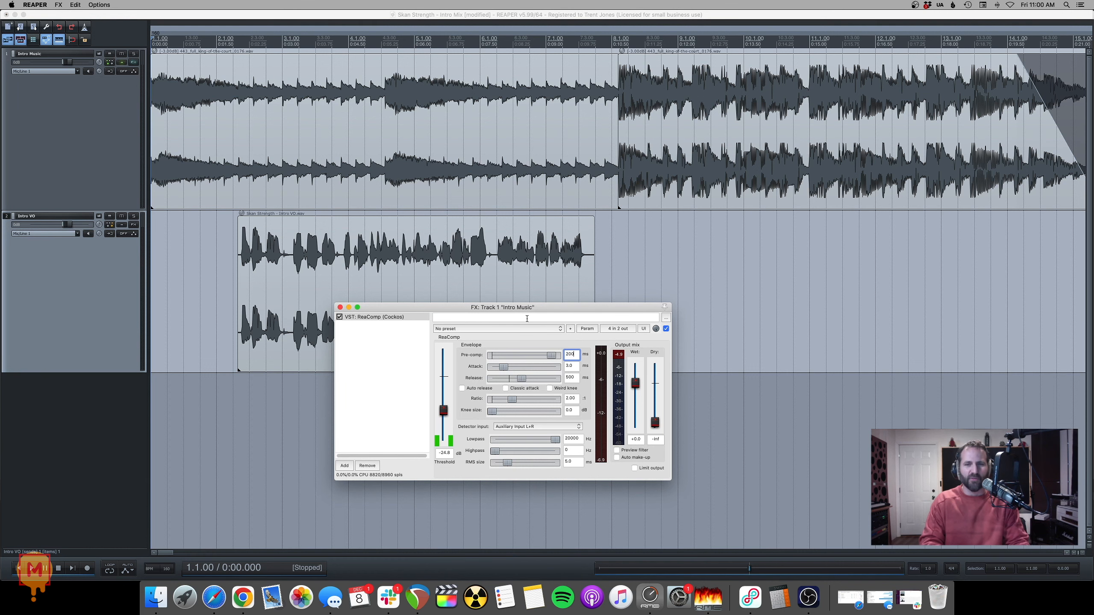
{"action": "left_click", "coordinate": [354, 186]}
{"action": "key", "text": "space"}
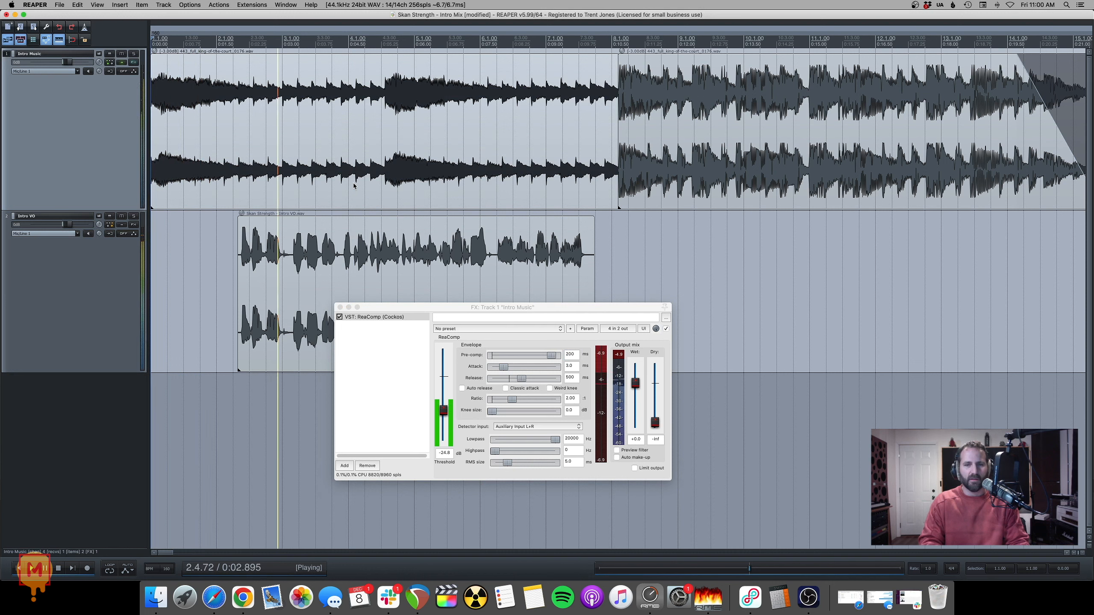
{"action": "key", "text": "space"}
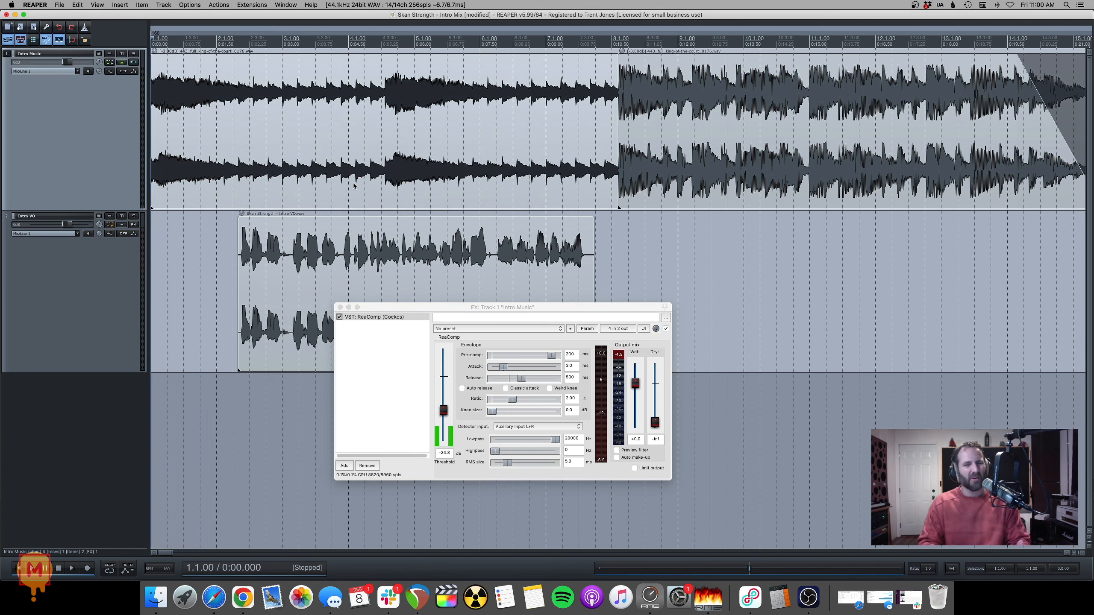
Step: Set ReaComp's pre-comp to 50 ms and listen to the voice-over's entry from the project start
{"action": "double_click", "coordinate": [578, 355]}
{"action": "key", "text": "BackSpace"}
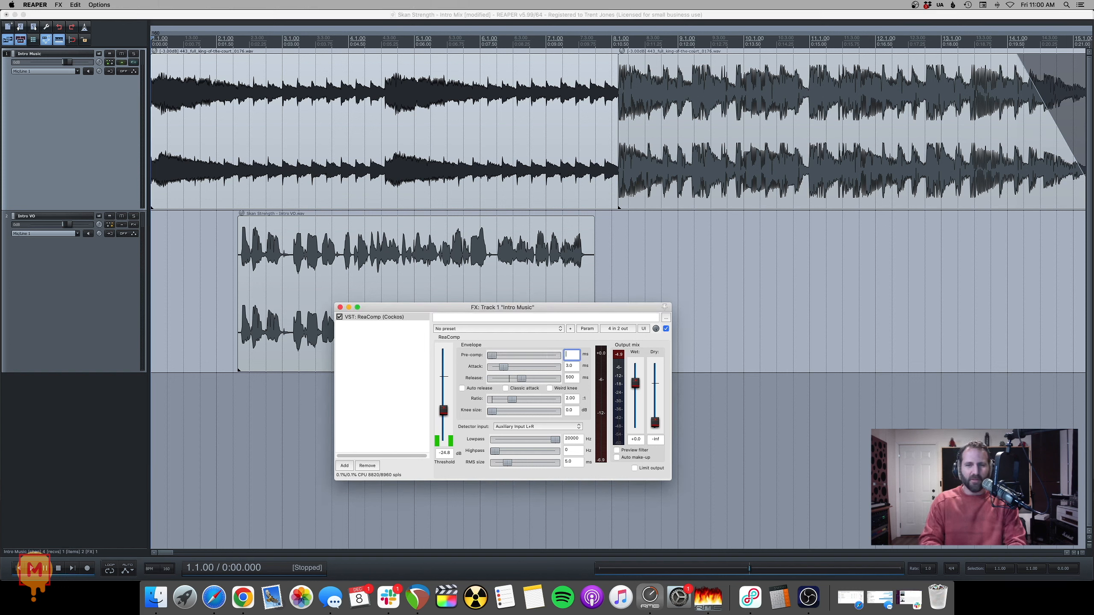
{"action": "type", "text": "50"}
{"action": "key", "text": "Return"}
{"action": "left_click", "coordinate": [397, 169]}
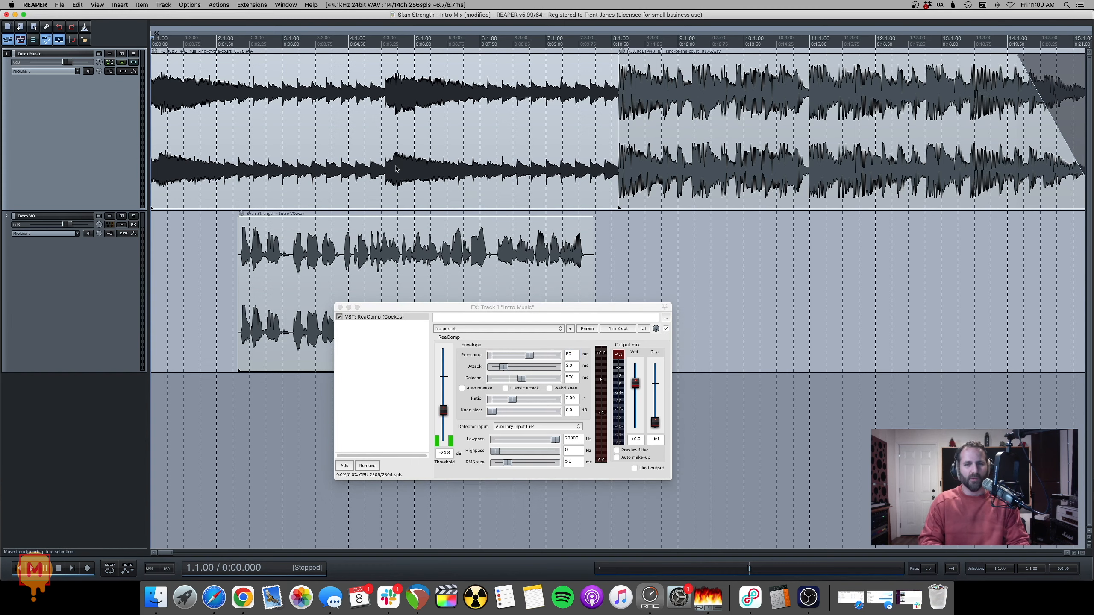
{"action": "key", "text": "space"}
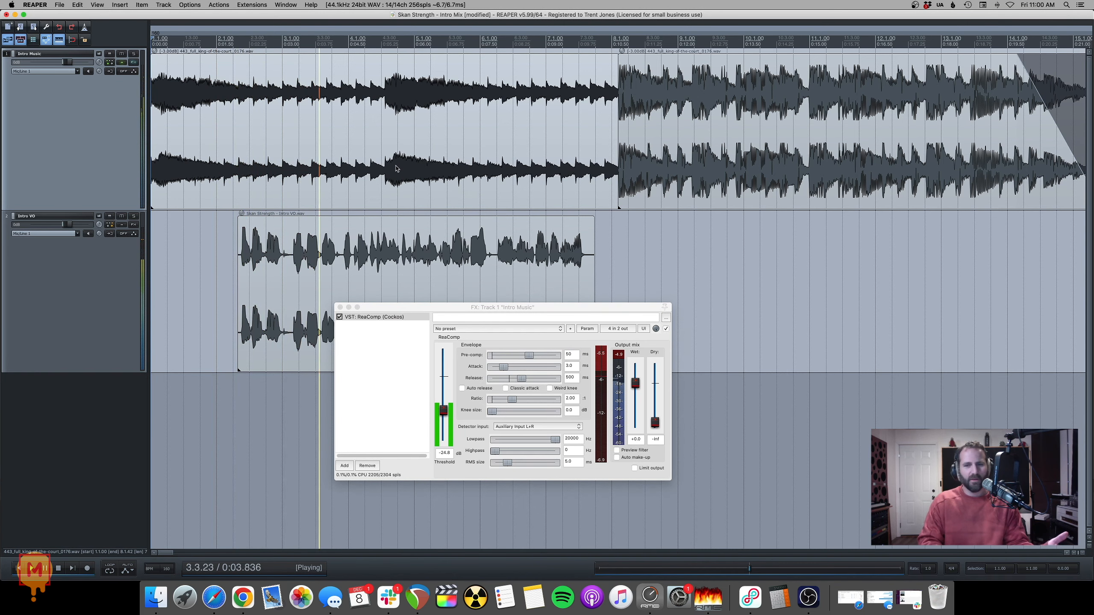
{"action": "key", "text": "space"}
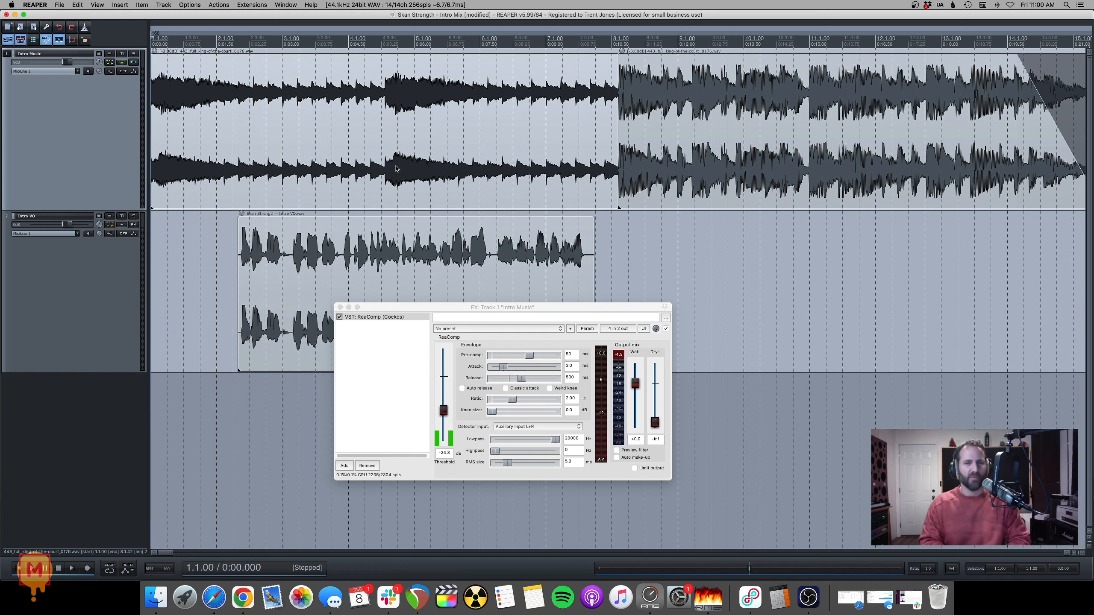
Step: Listen from the middle of the voice-over through its end into the second music clip, watching the compressor release
{"action": "left_click", "coordinate": [443, 170]}
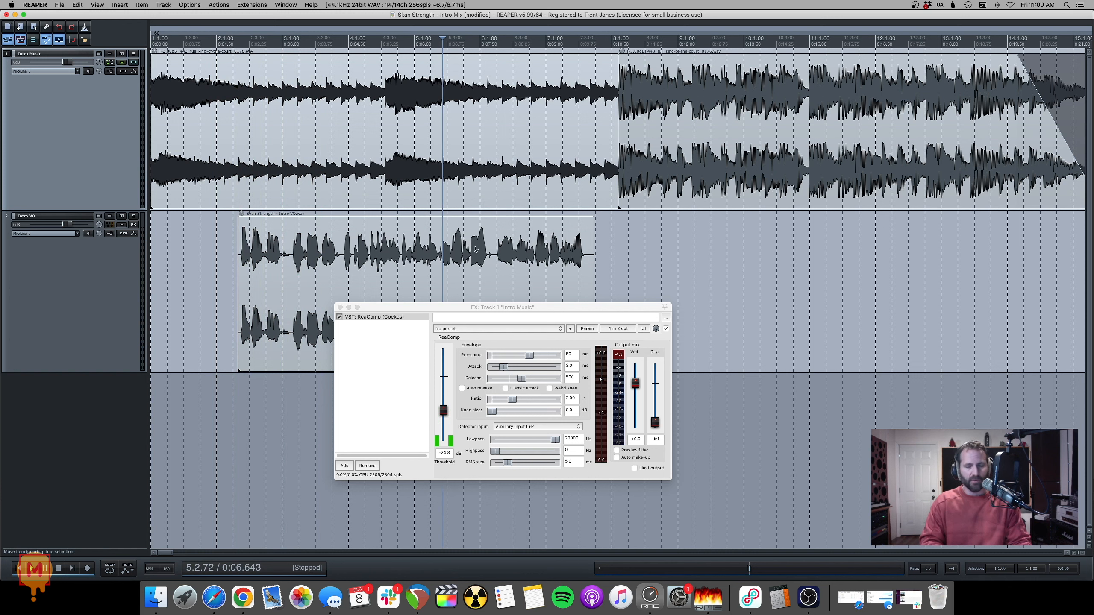
{"action": "key", "text": "space"}
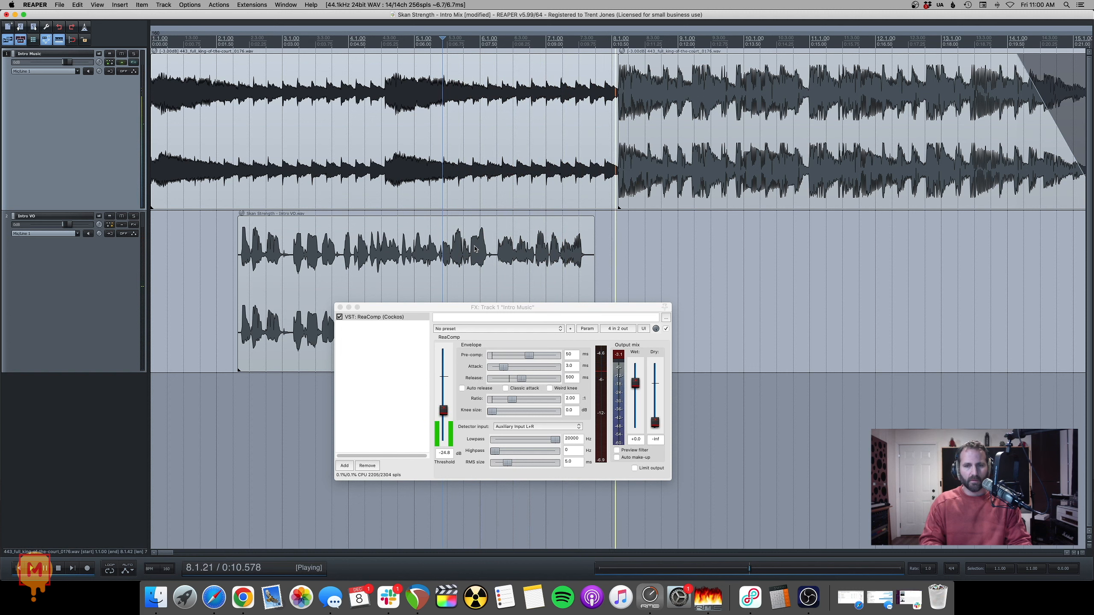
{"action": "key", "text": "space"}
Step: Mark the gap between the voice-over's end and the second music clip with a time selection, and remove the selection
{"action": "left_click", "coordinate": [583, 113]}
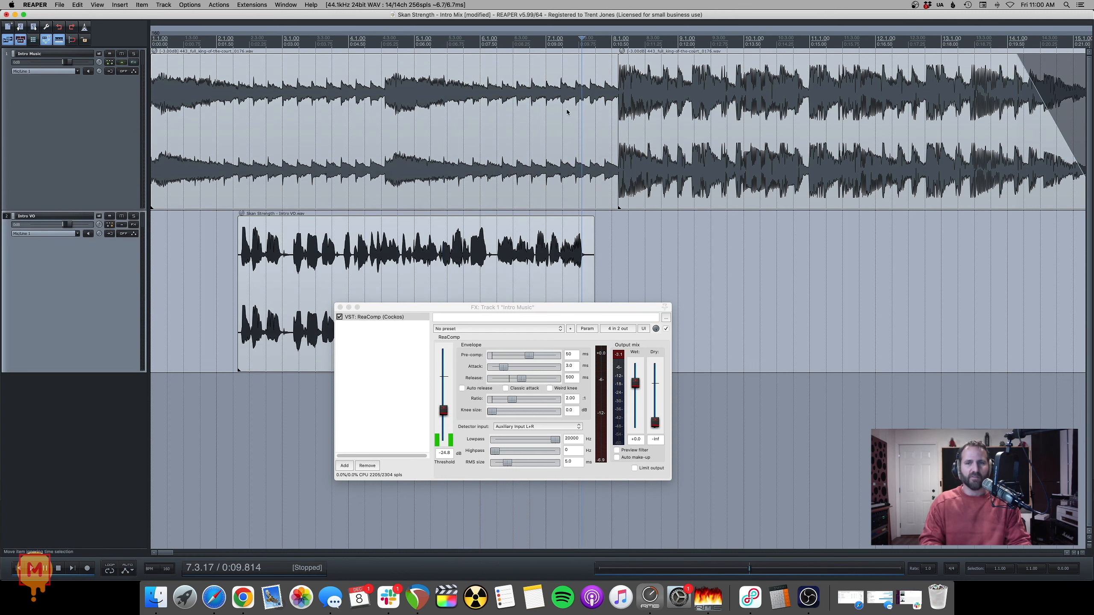
{"action": "left_click_drag", "start_coordinate": [582, 43], "coordinate": [612, 45]}
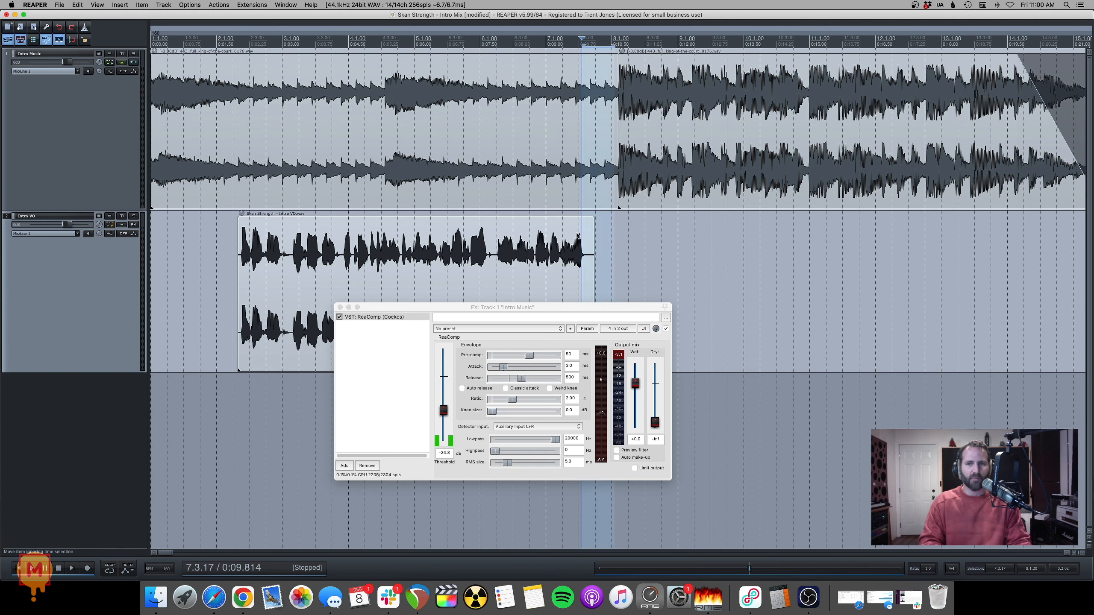
{"action": "left_click", "coordinate": [619, 61]}
{"action": "right_click", "coordinate": [605, 43]}
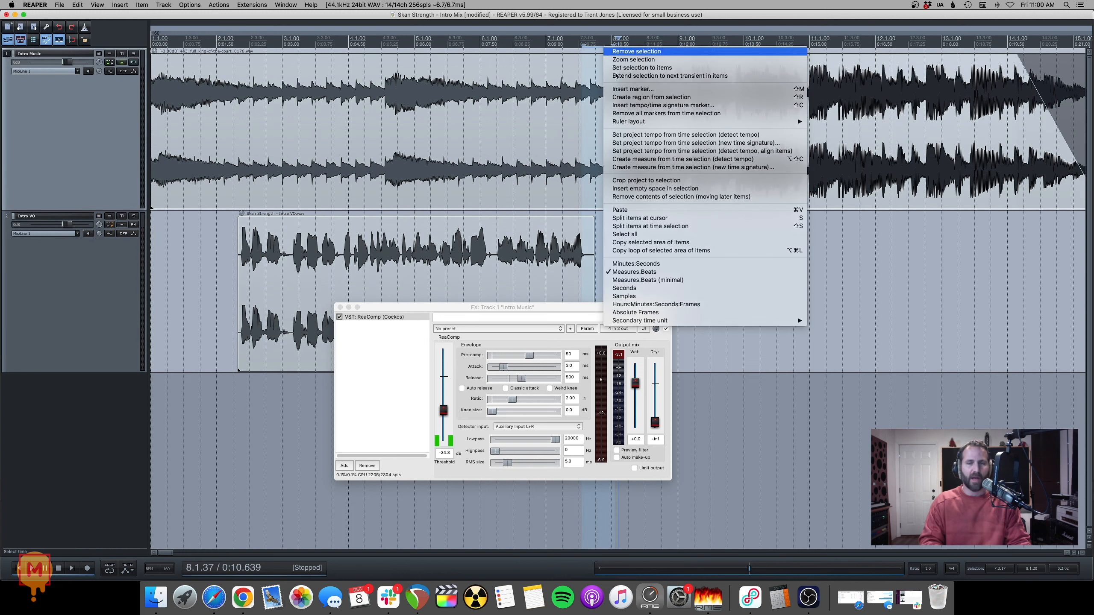
{"action": "left_click", "coordinate": [620, 51]}
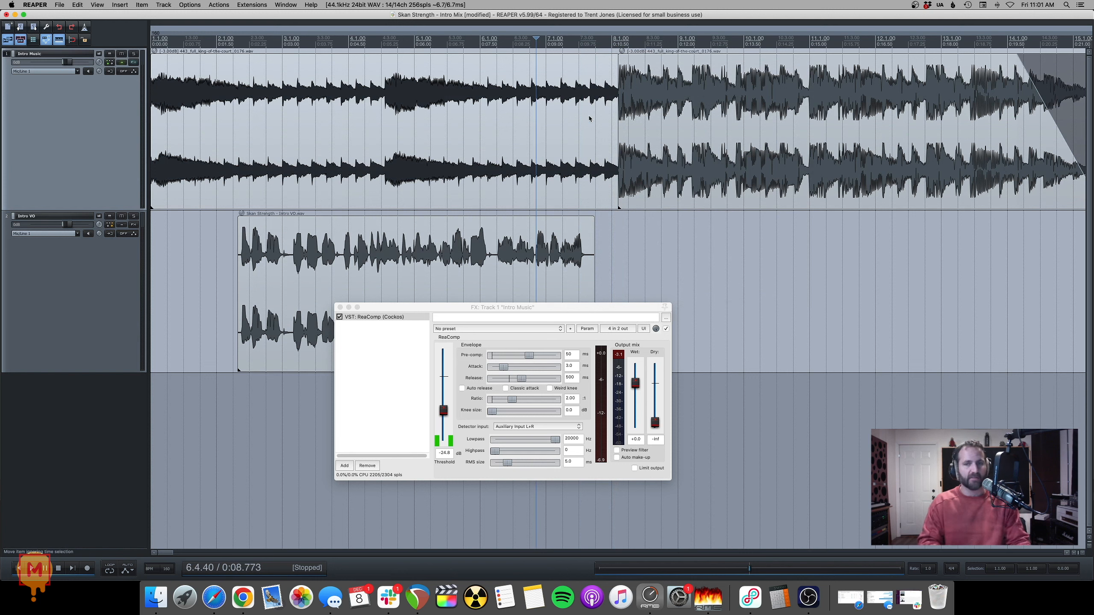
Step: Listen to the music's return after the last words, close the effects window and return the edit cursor to the project start
{"action": "left_click", "coordinate": [564, 115]}
{"action": "key", "text": "space"}
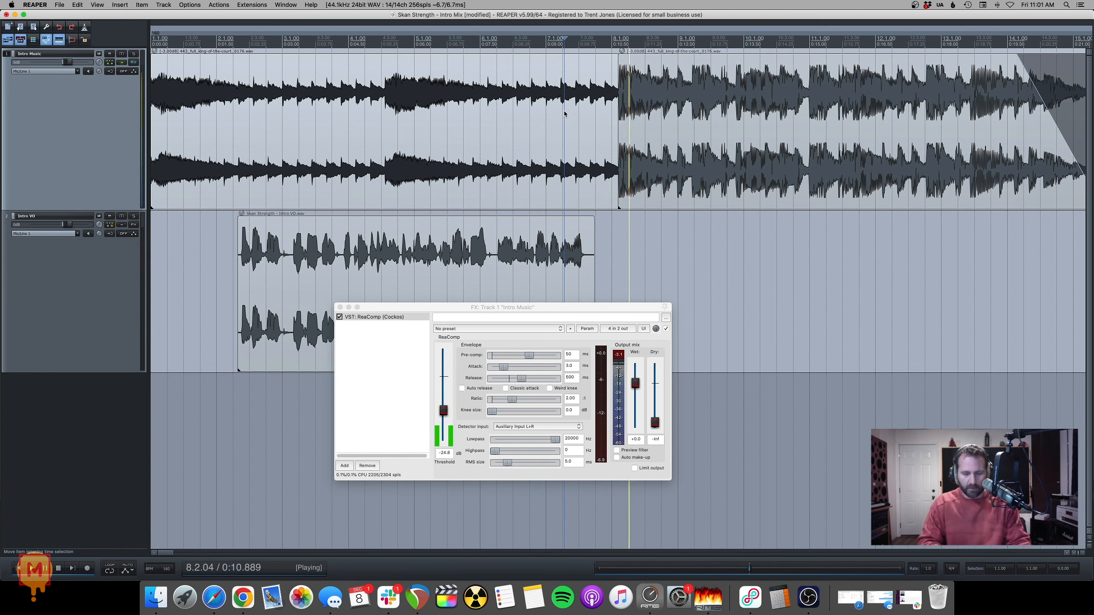
{"action": "key", "text": "space"}
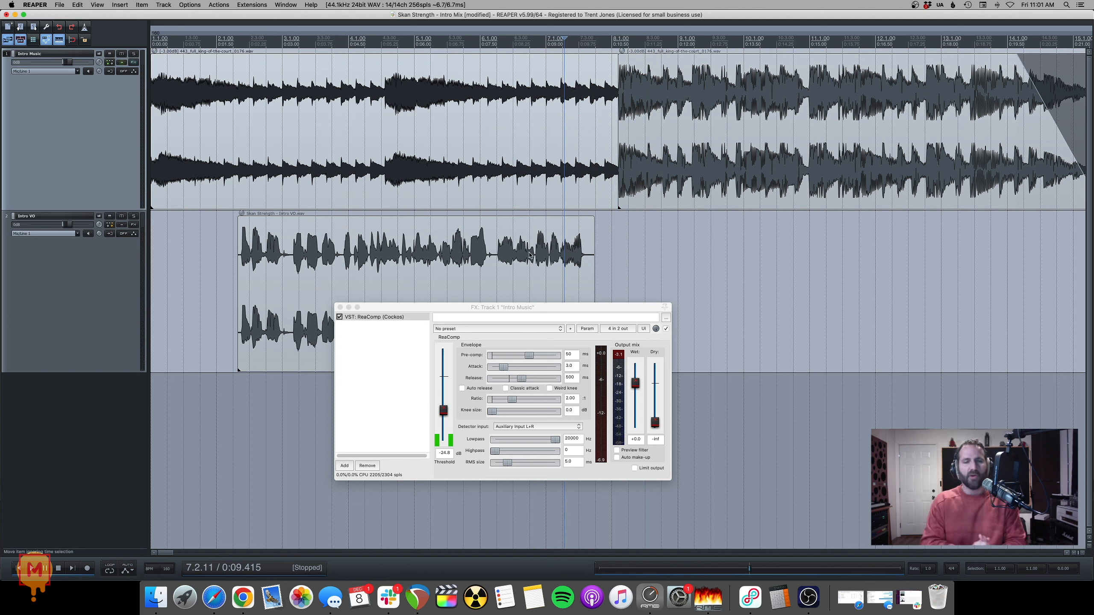
{"action": "left_click", "coordinate": [340, 307]}
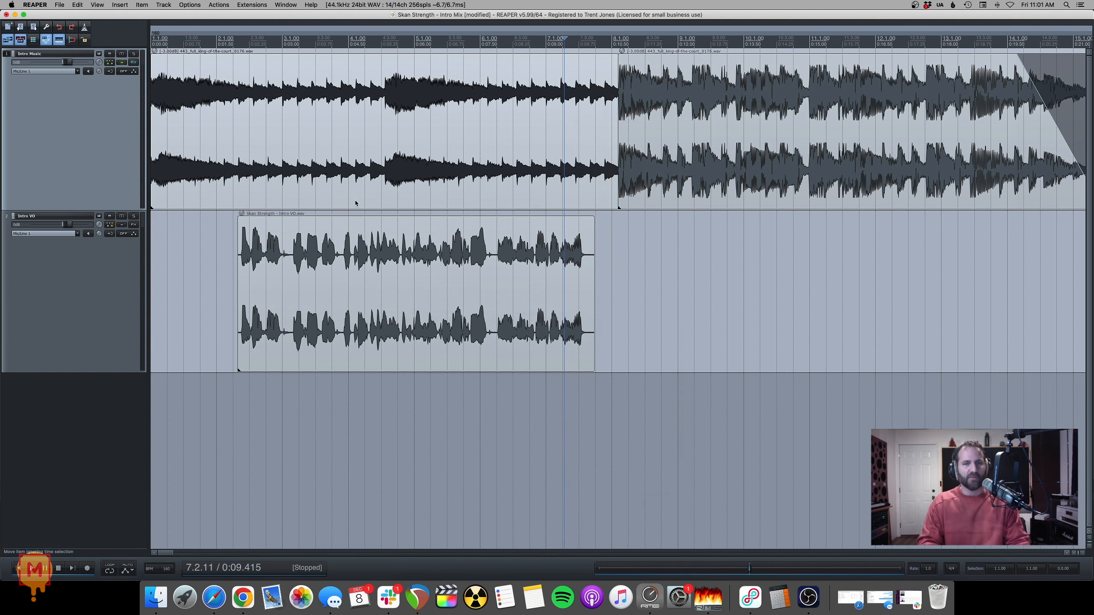
{"action": "key", "text": "Home"}
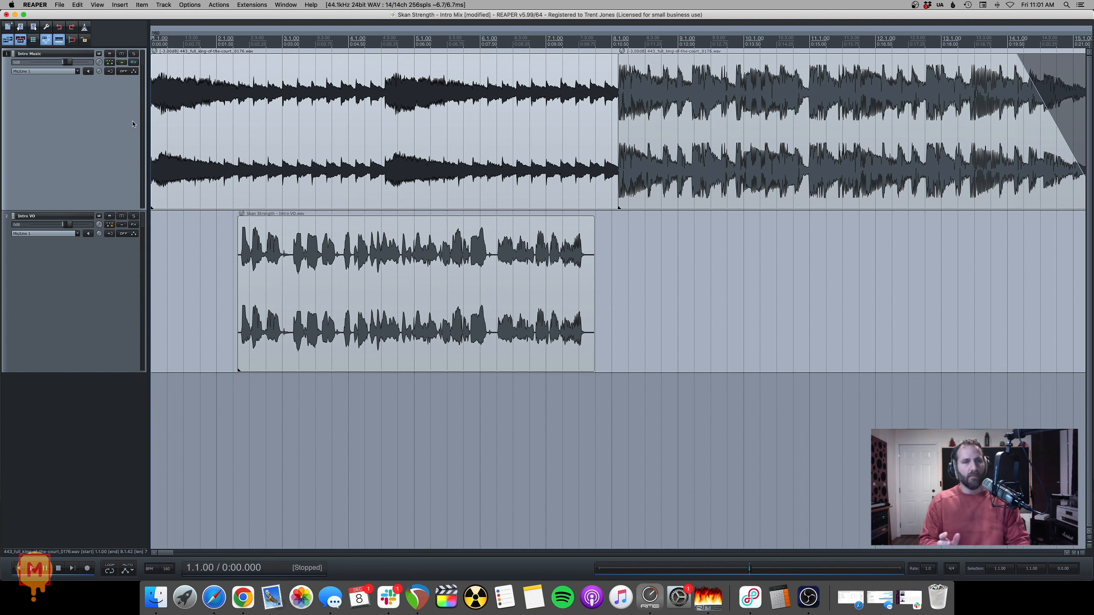
Step: Add ReaEQ after ReaComp in the Intro Music track's effects chain
{"action": "left_click", "coordinate": [133, 62]}
{"action": "right_click", "coordinate": [366, 353]}
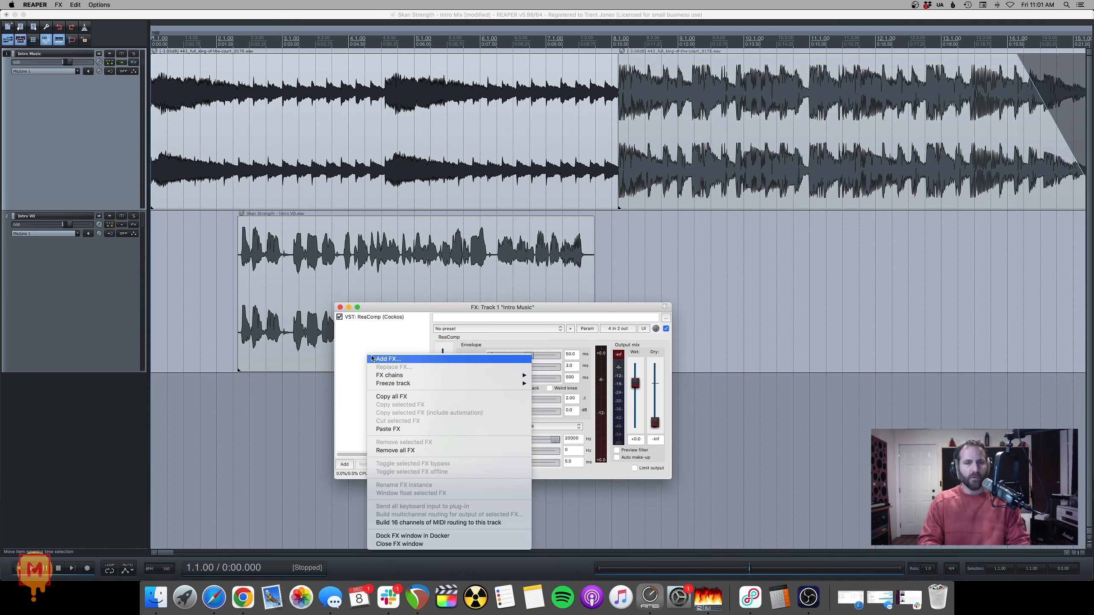
{"action": "left_click", "coordinate": [371, 355]}
{"action": "type", "text": "re"}
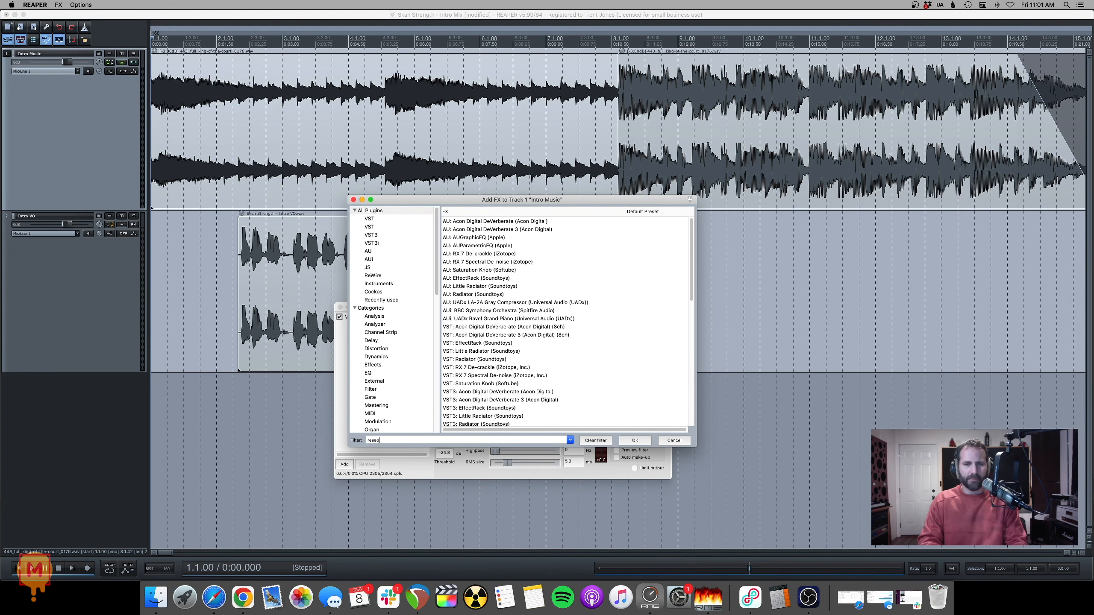
{"action": "type", "text": "aeq"}
{"action": "double_click", "coordinate": [506, 220]}
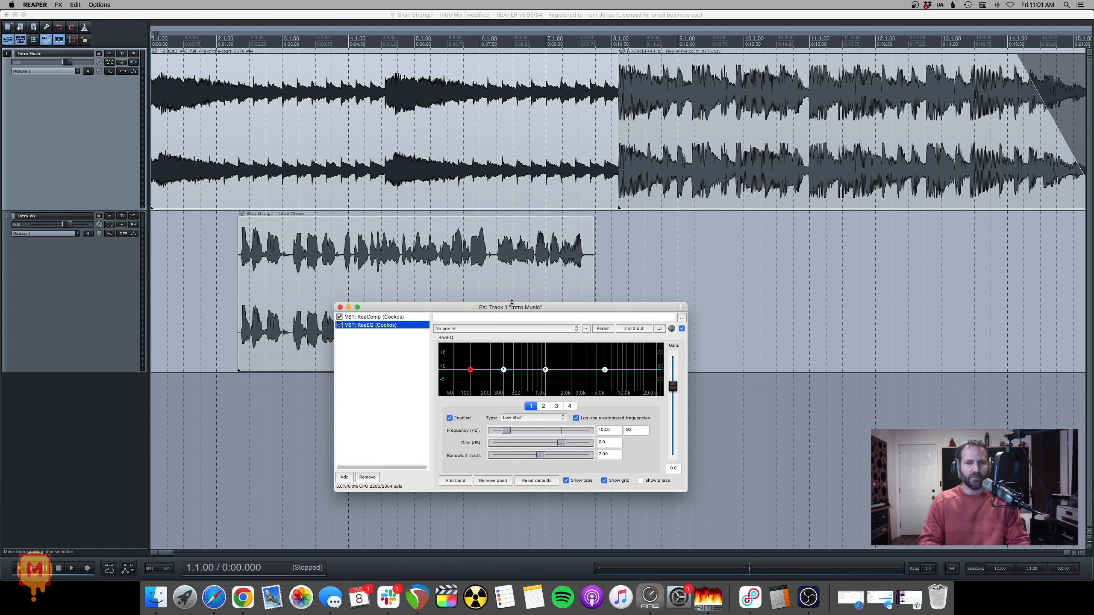
Step: Move the Intro Music effects window up over the tracks and enlarge it to give ReaEQ's graph more room
{"action": "left_click_drag", "start_coordinate": [513, 308], "coordinate": [431, 133]}
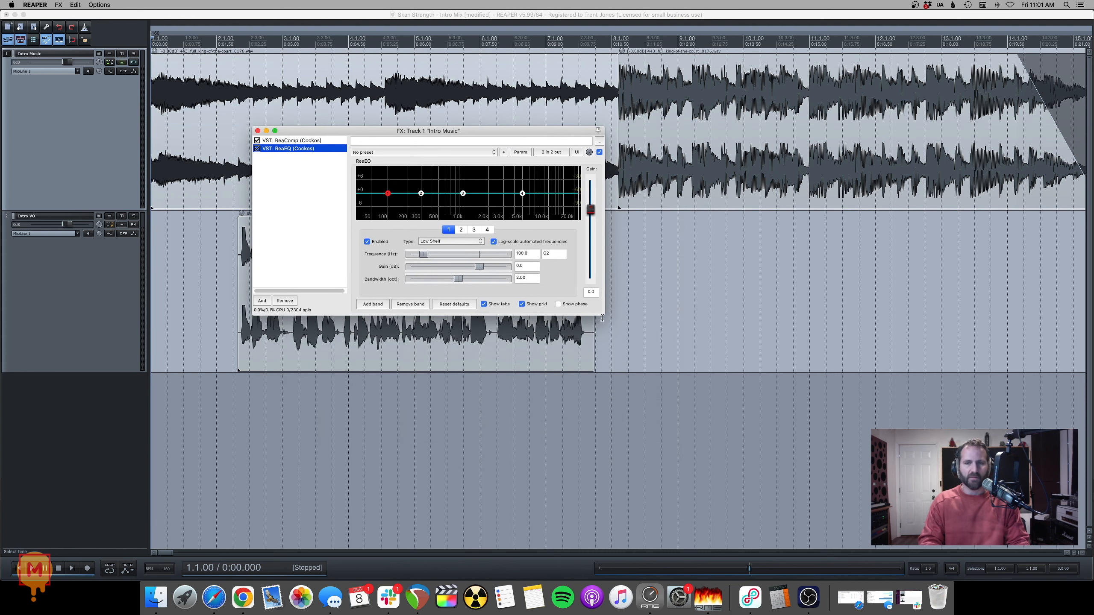
{"action": "left_click_drag", "start_coordinate": [604, 317], "coordinate": [771, 454]}
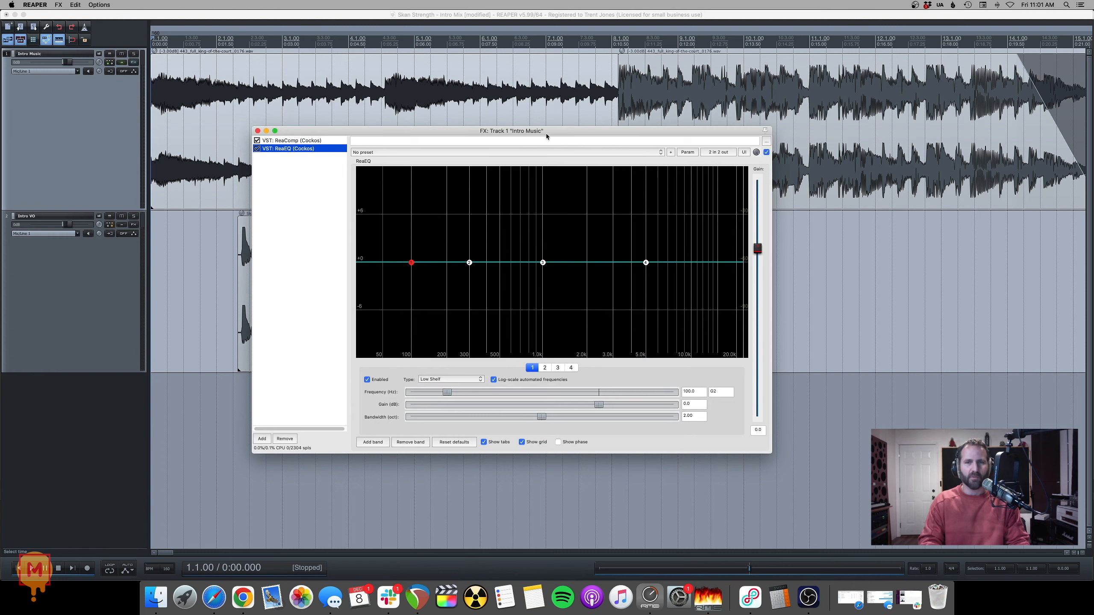
{"action": "left_click_drag", "start_coordinate": [546, 136], "coordinate": [521, 144]}
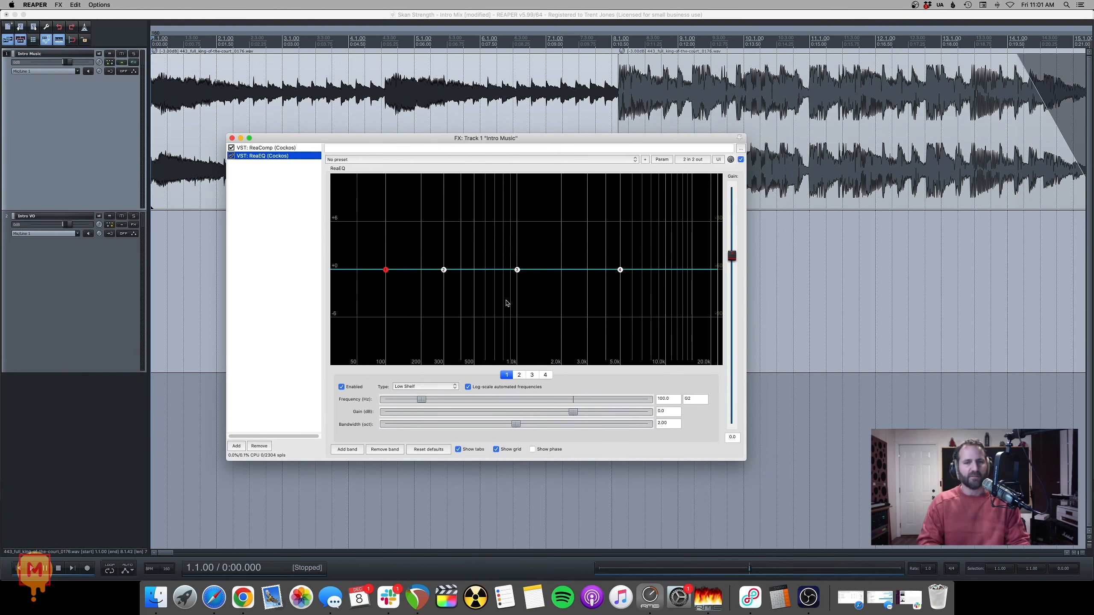
Step: Set the frequency of ReaEQ's band 3 to 3000 Hz
{"action": "left_click", "coordinate": [517, 269]}
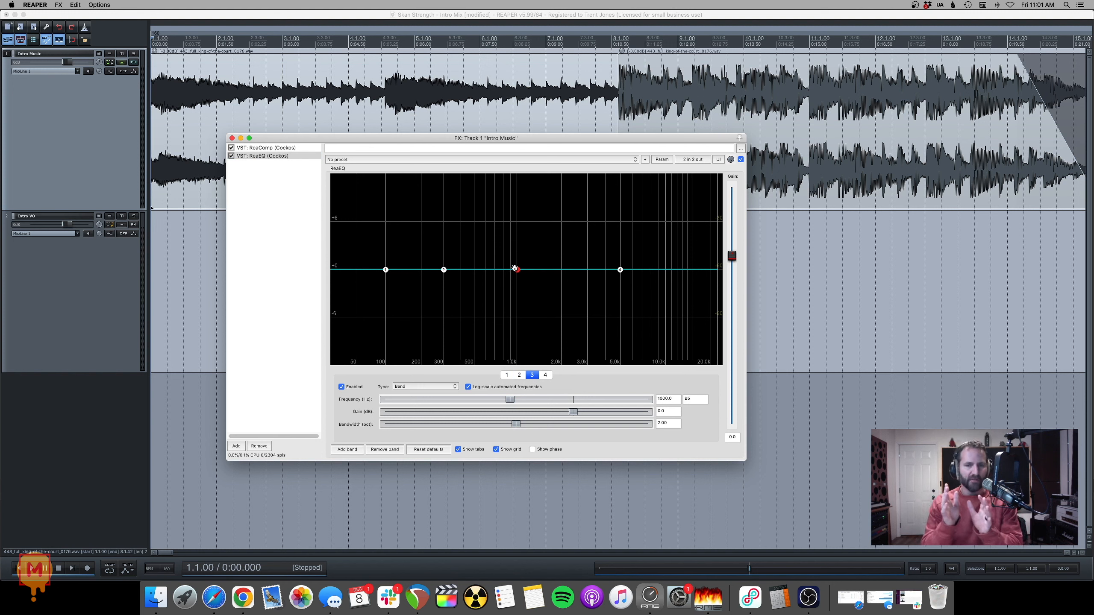
{"action": "double_click", "coordinate": [672, 399]}
{"action": "type", "text": "3000"}
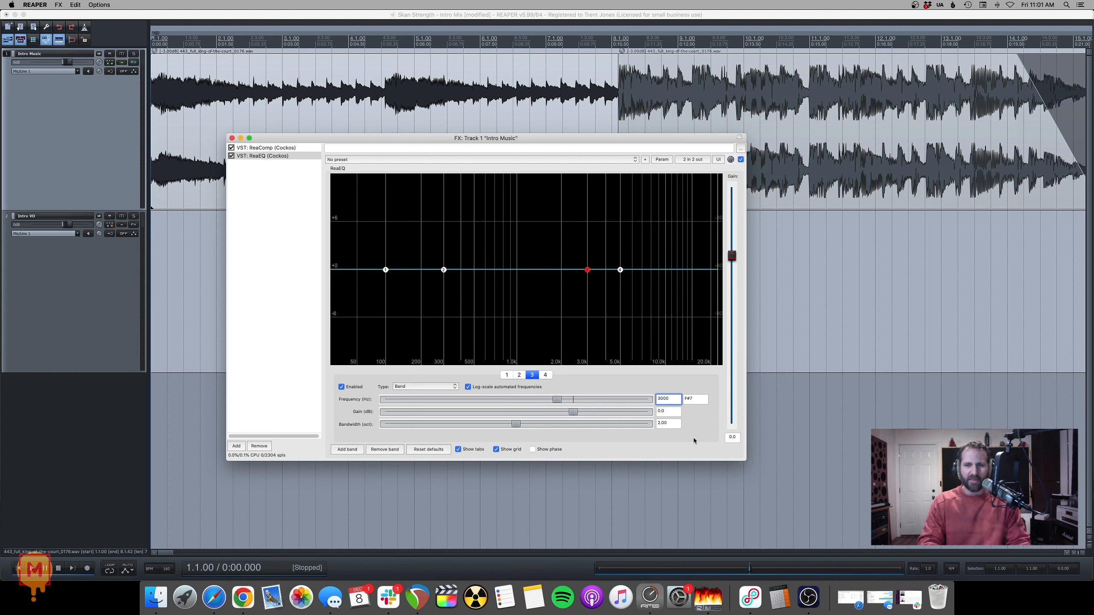
Step: Lower the gain of ReaEQ's band 3 to -3.0 dB
{"action": "left_click", "coordinate": [671, 411]}
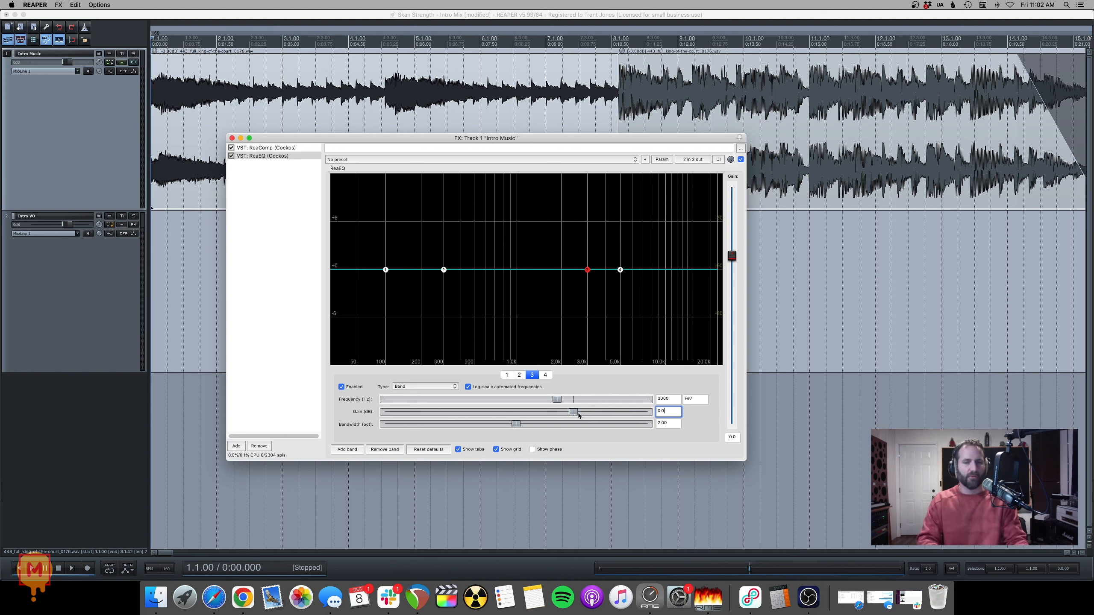
{"action": "key", "text": "shift+Tab"}
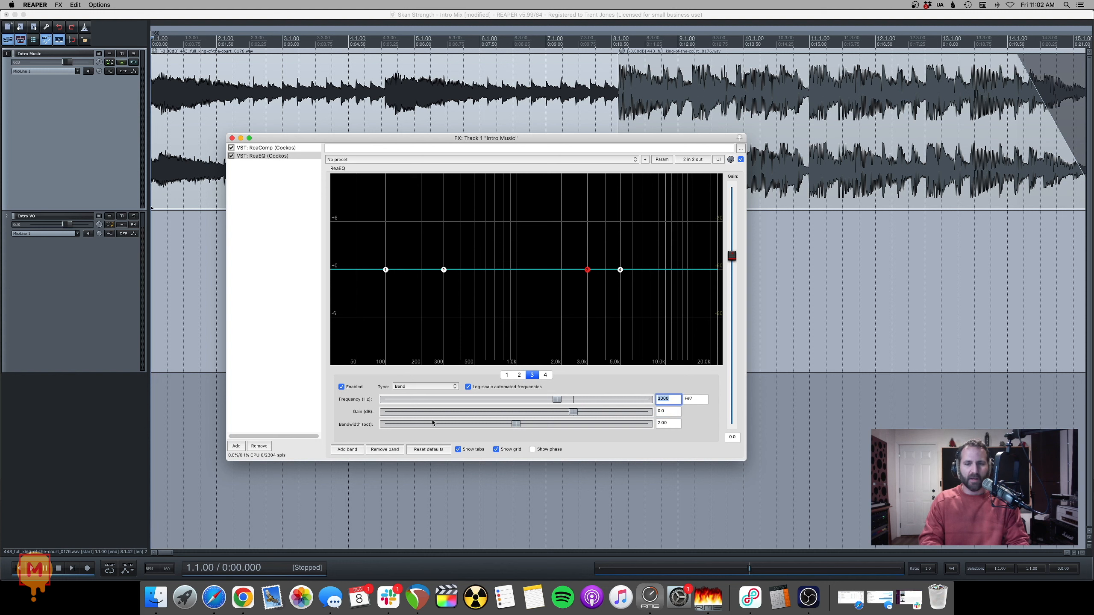
{"action": "left_click", "coordinate": [587, 270]}
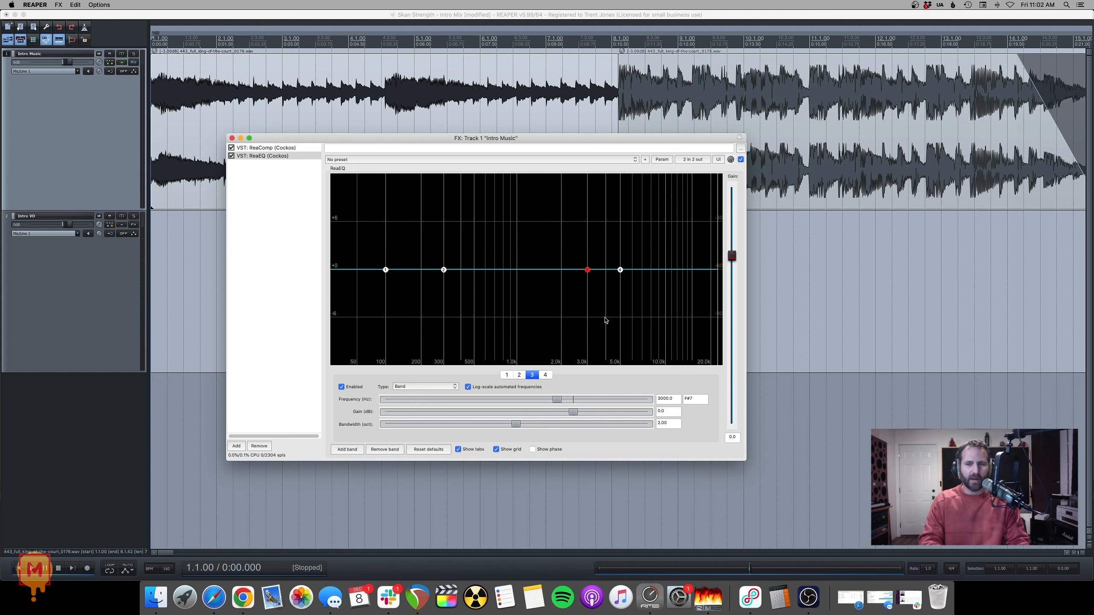
{"action": "left_click", "coordinate": [670, 412]}
{"action": "left_click", "coordinate": [574, 413]}
{"action": "left_click_drag", "start_coordinate": [573, 414], "coordinate": [556, 413]}
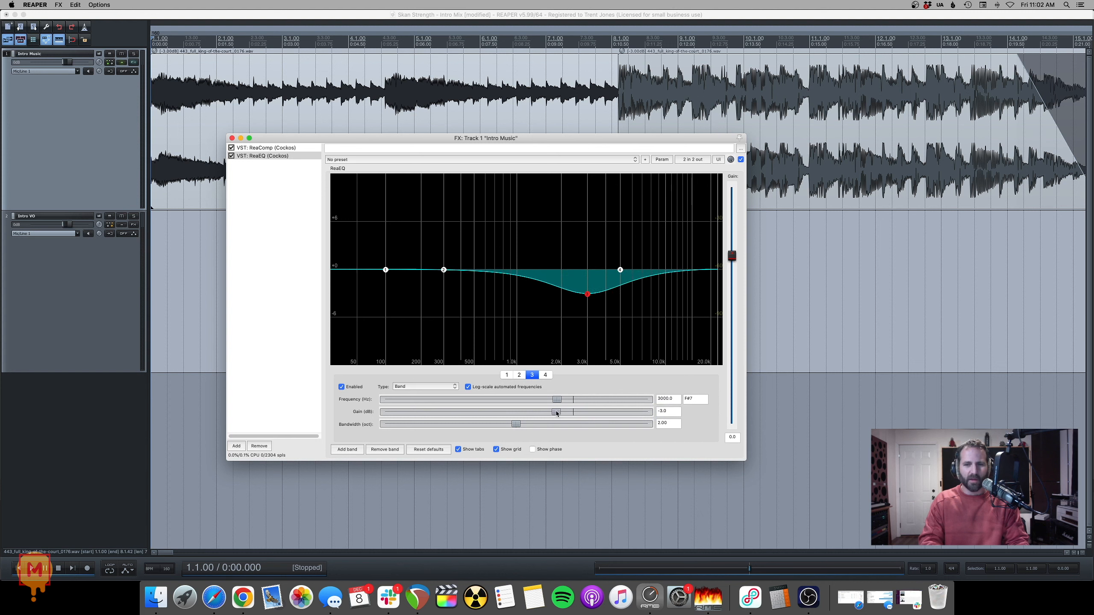
Step: Try a narrower bandwidth on ReaEQ's band 3 and restore it to 2.00 octaves
{"action": "left_click", "coordinate": [670, 423]}
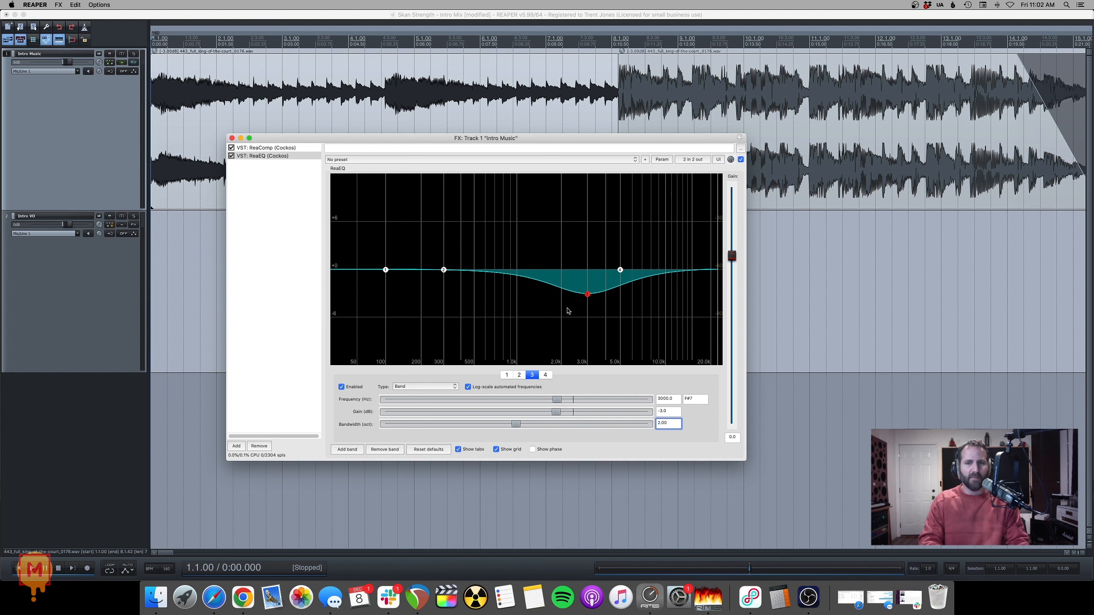
{"action": "left_click", "coordinate": [511, 427]}
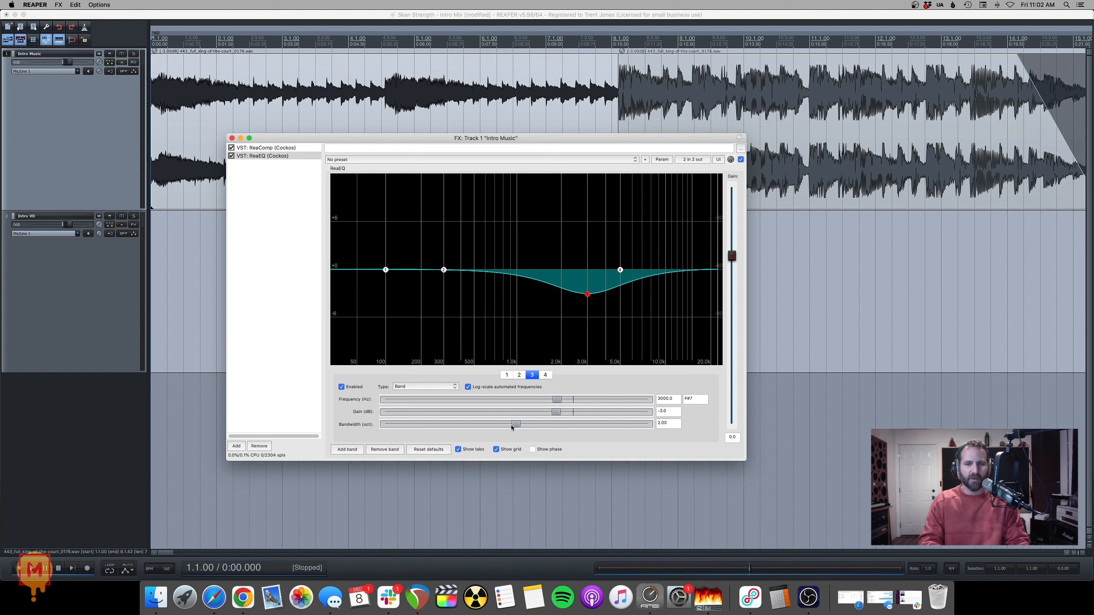
{"action": "left_click_drag", "start_coordinate": [512, 426], "coordinate": [421, 426]}
{"action": "double_click", "coordinate": [422, 426]}
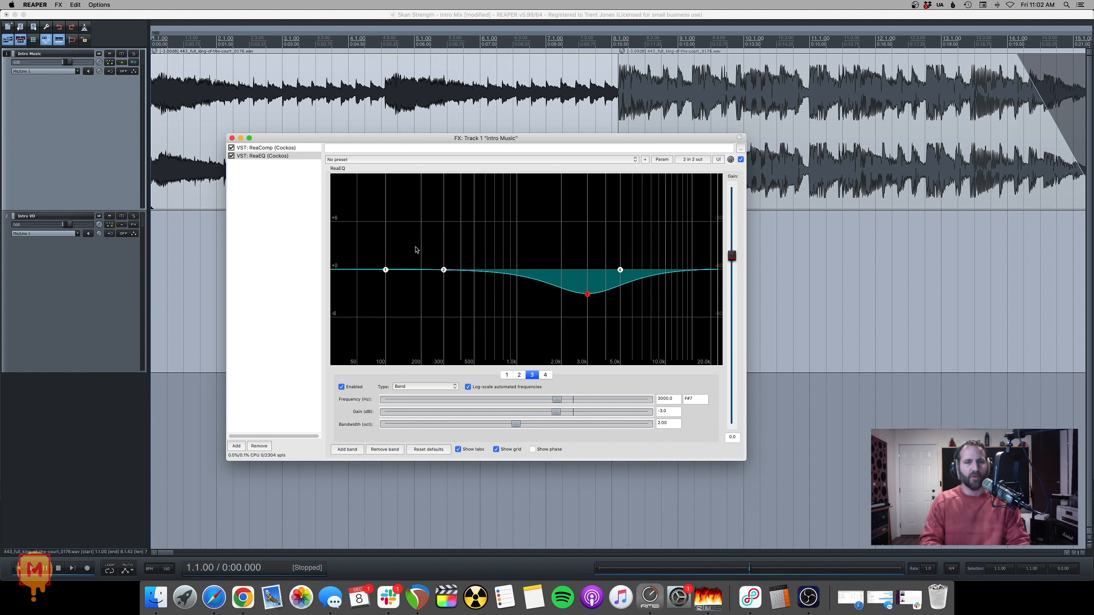
Step: Move the Intro Music effects window aside to uncover the music track and the start of the voice-over
{"action": "left_click", "coordinate": [255, 188]}
{"action": "left_click_drag", "start_coordinate": [285, 139], "coordinate": [305, 232]}
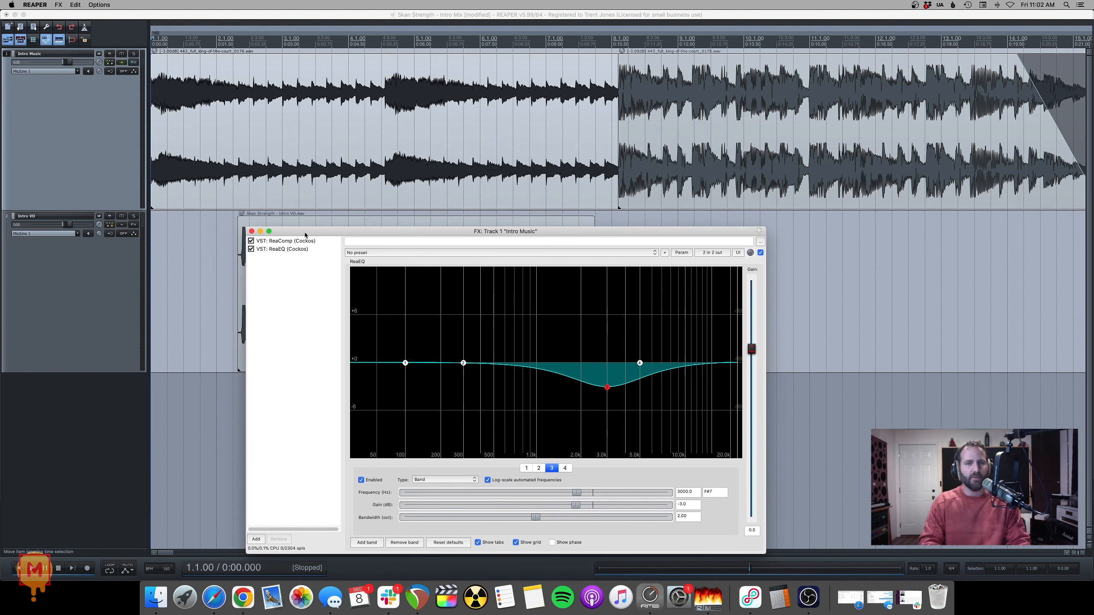
{"action": "left_click", "coordinate": [293, 130]}
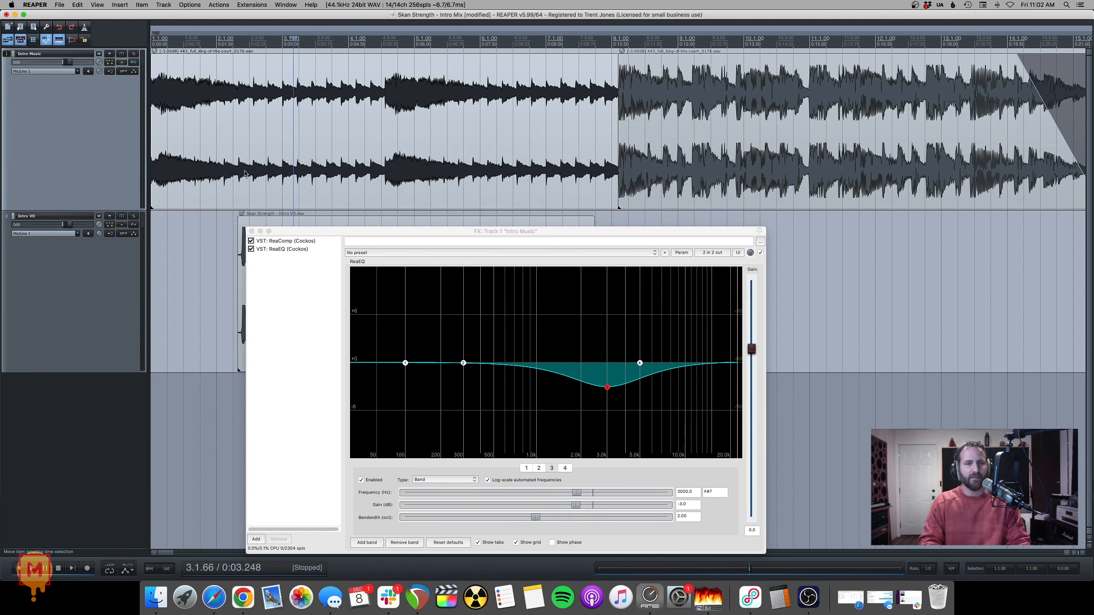
{"action": "left_click", "coordinate": [297, 232]}
{"action": "left_click_drag", "start_coordinate": [302, 231], "coordinate": [411, 158]}
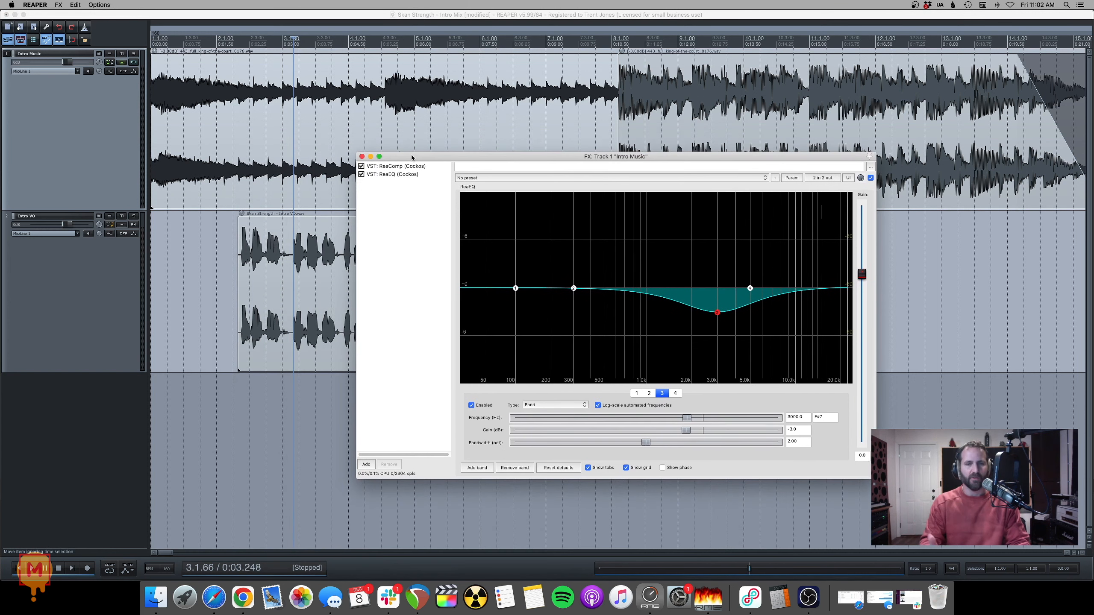
Step: Bypass ReaEQ on the Intro Music track and listen to the intro from the project start
{"action": "left_click", "coordinate": [362, 174]}
{"action": "left_click", "coordinate": [249, 166]}
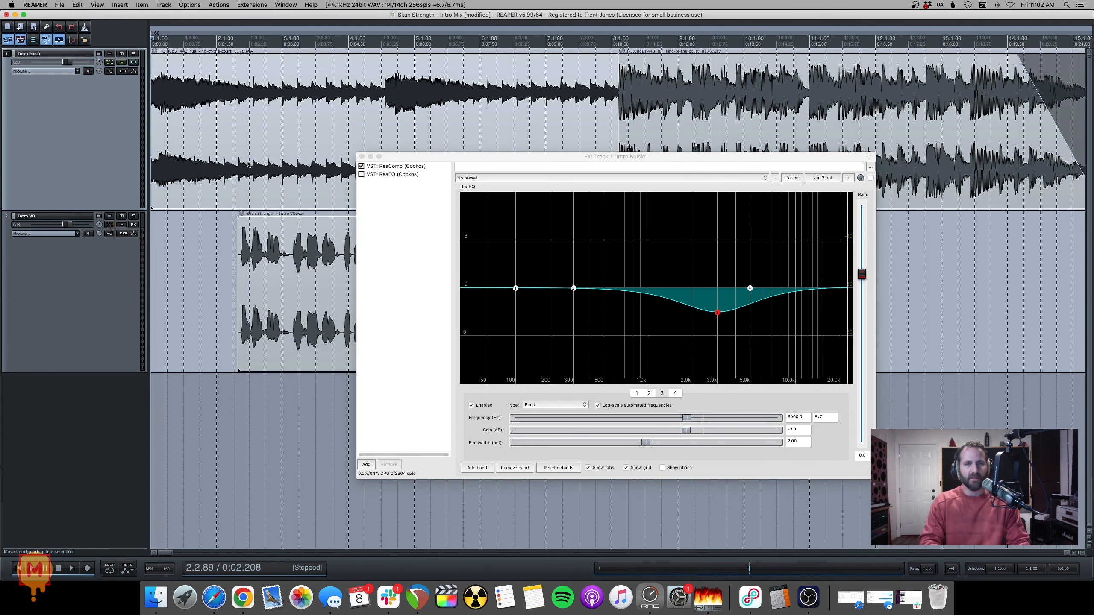
{"action": "key", "text": "Home"}
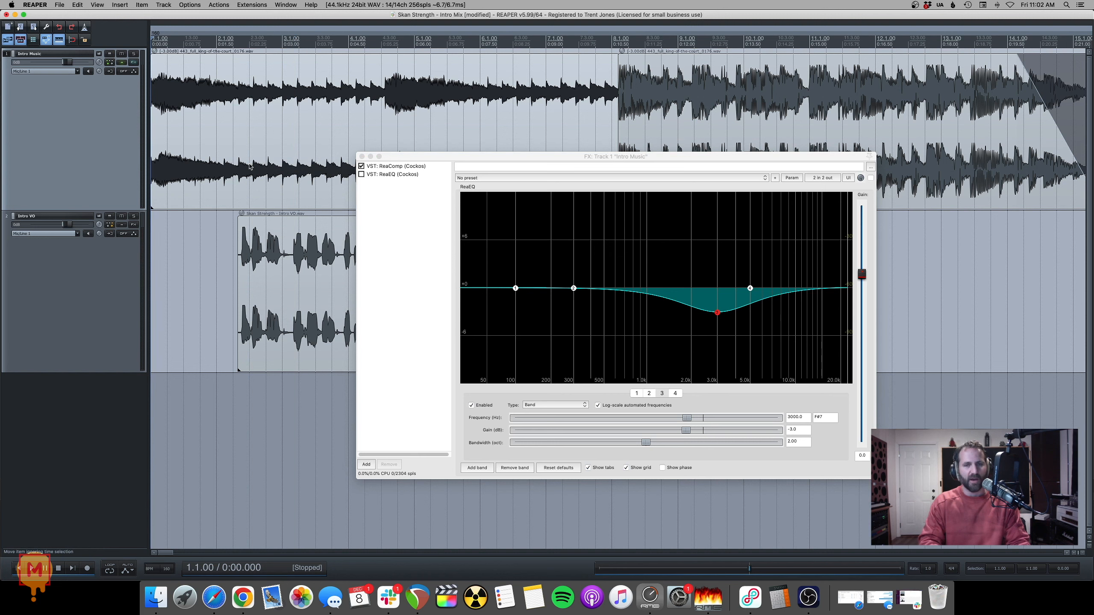
{"action": "key", "text": "space"}
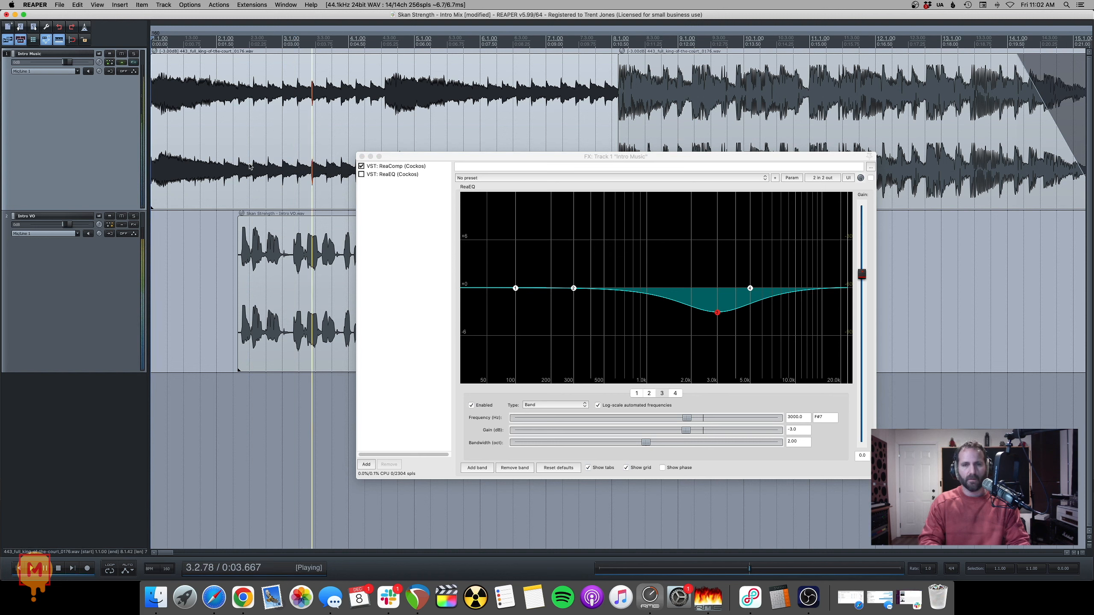
{"action": "key", "text": "space"}
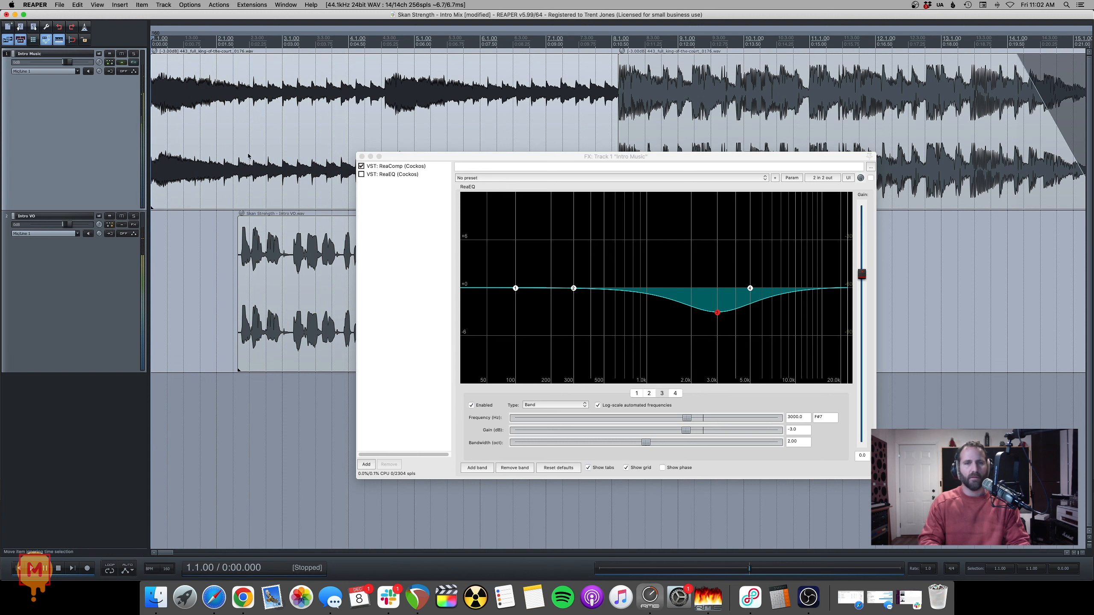
Step: Re-enable ReaEQ and listen to the same passage again, moving the effects window down off the music track
{"action": "left_click", "coordinate": [361, 174]}
{"action": "key", "text": "space"}
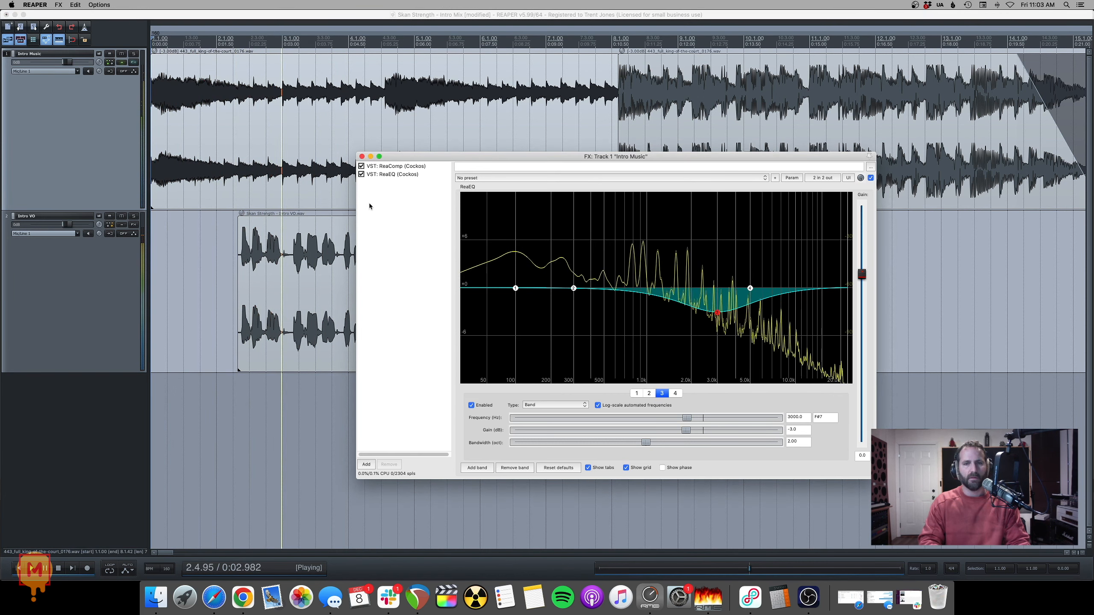
{"action": "left_click_drag", "start_coordinate": [397, 156], "coordinate": [396, 236]}
{"action": "key", "text": "space"}
Step: Compare the voice-over section with ReaEQ bypassed and enabled, close the effects window and return the edit cursor to the project start
{"action": "left_click", "coordinate": [345, 264]}
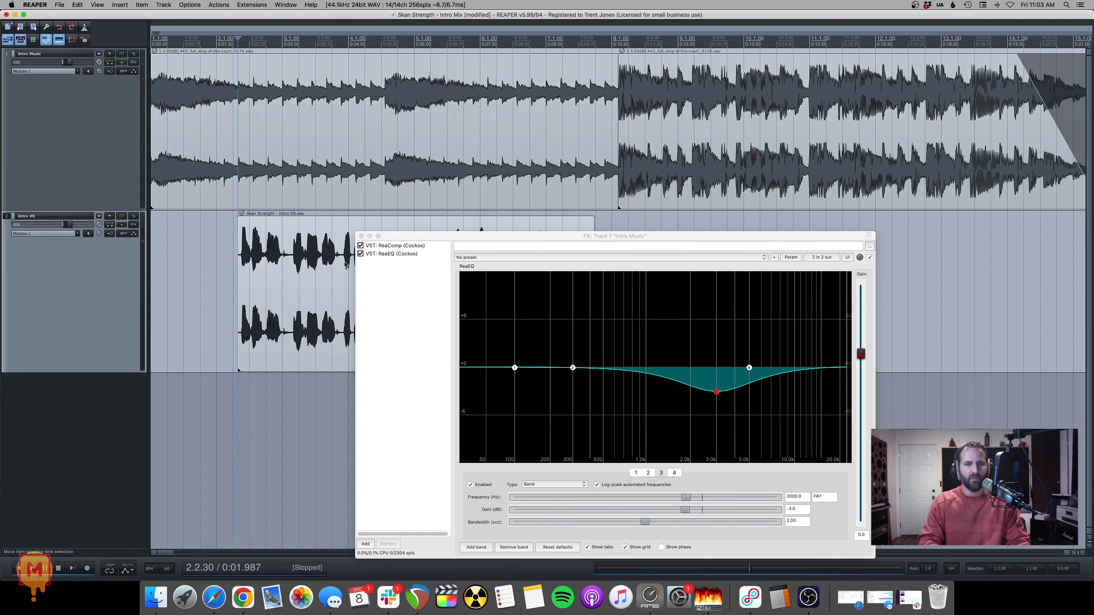
{"action": "left_click", "coordinate": [360, 254]}
{"action": "key", "text": "space"}
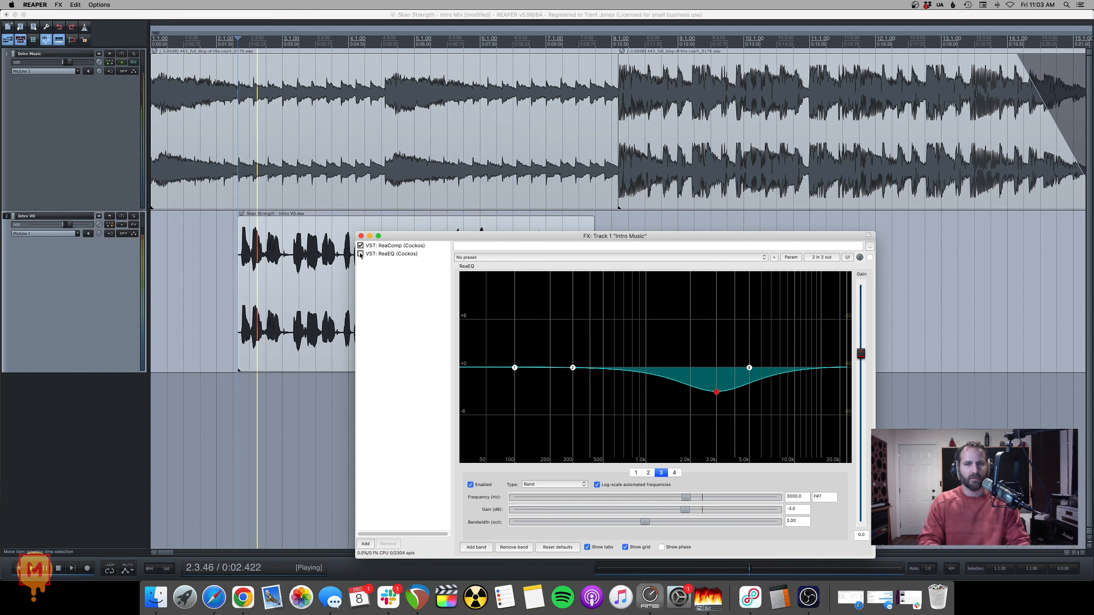
{"action": "left_click", "coordinate": [360, 255]}
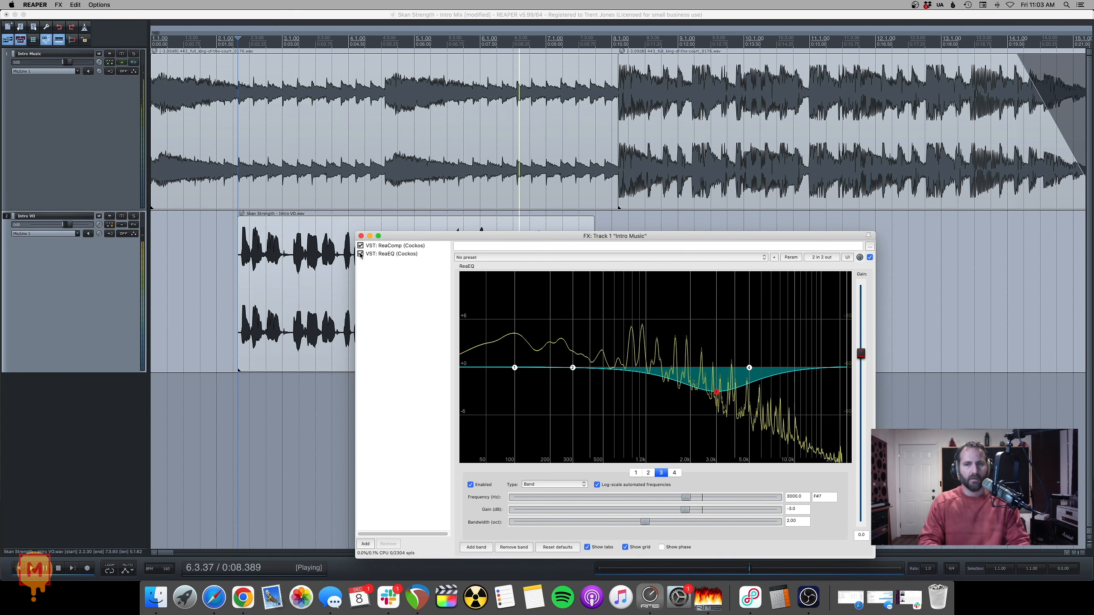
{"action": "key", "text": "space"}
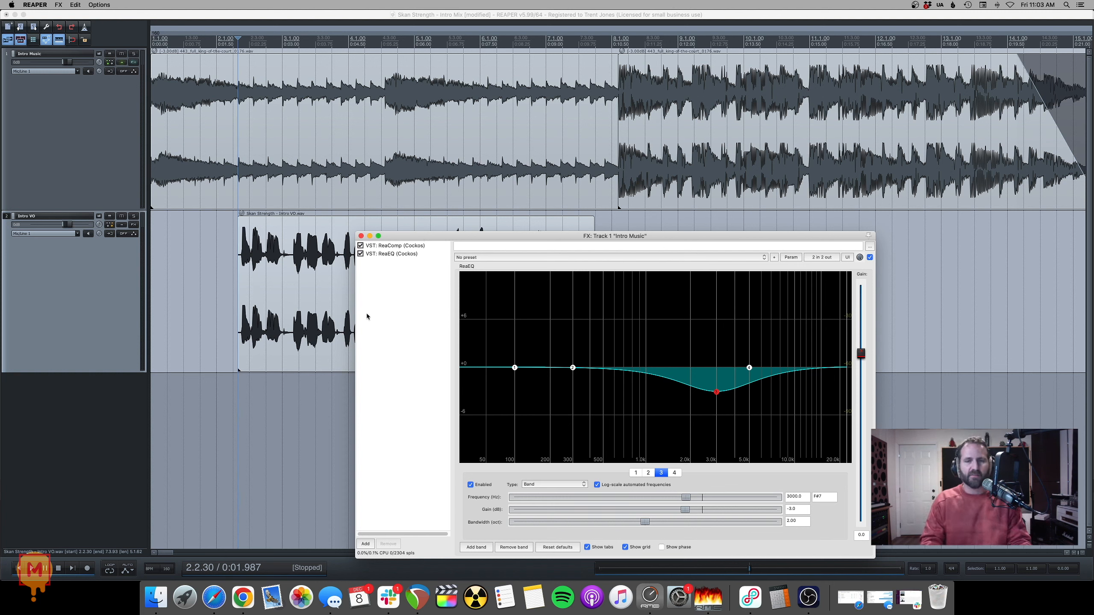
{"action": "left_click", "coordinate": [362, 236]}
{"action": "key", "text": "Home"}
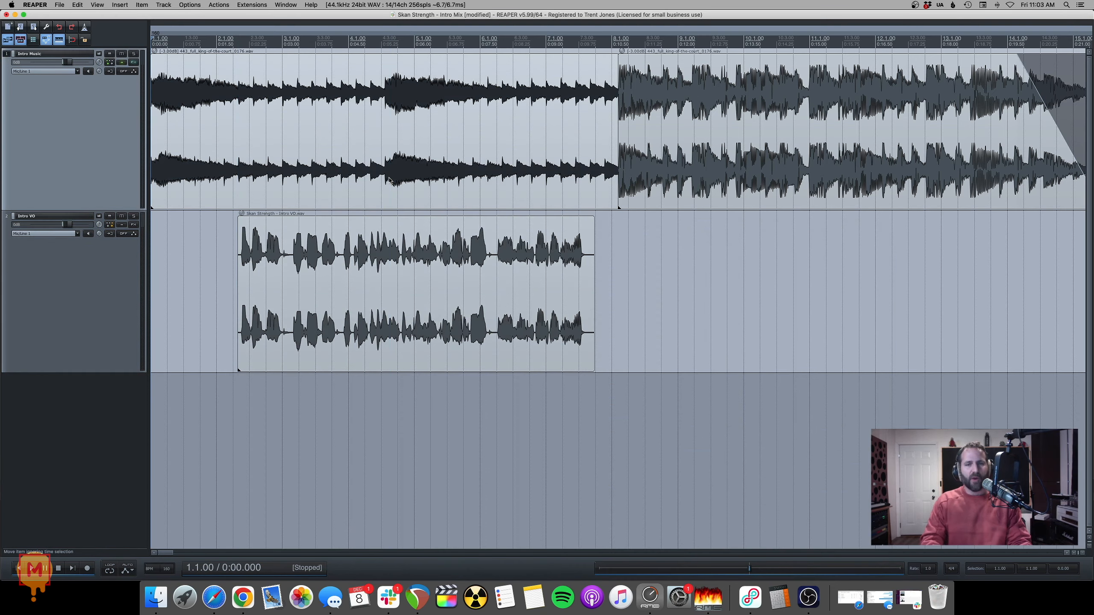
Step: Mark the music before the voice-over with a time selection and remove the selection
{"action": "scroll", "coordinate": [245, 122], "scroll_direction": "up", "scroll_amount": 2}
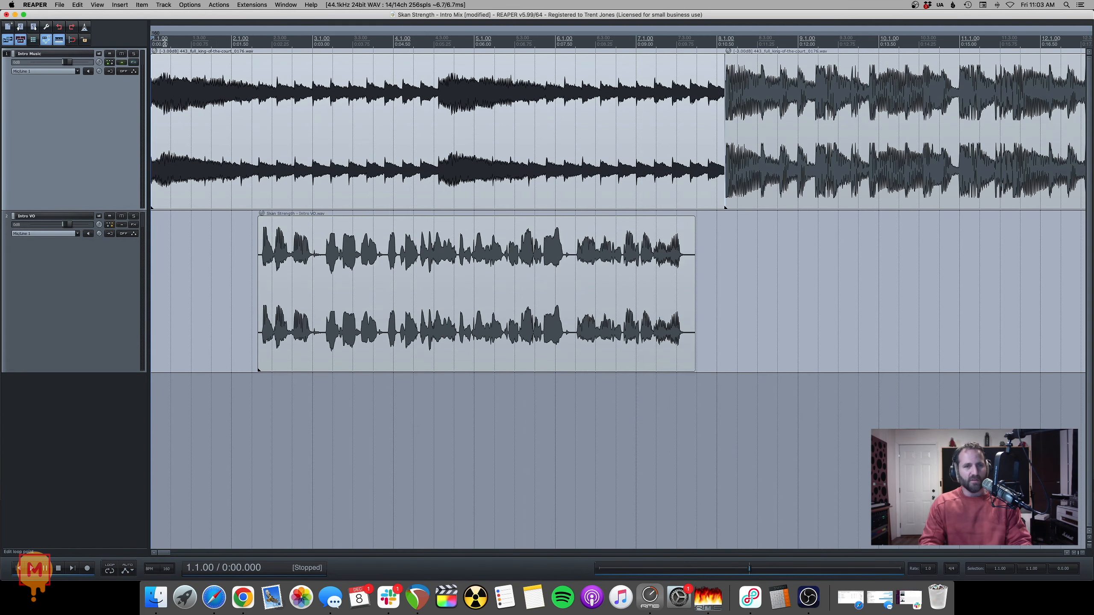
{"action": "left_click_drag", "start_coordinate": [165, 43], "coordinate": [259, 63]}
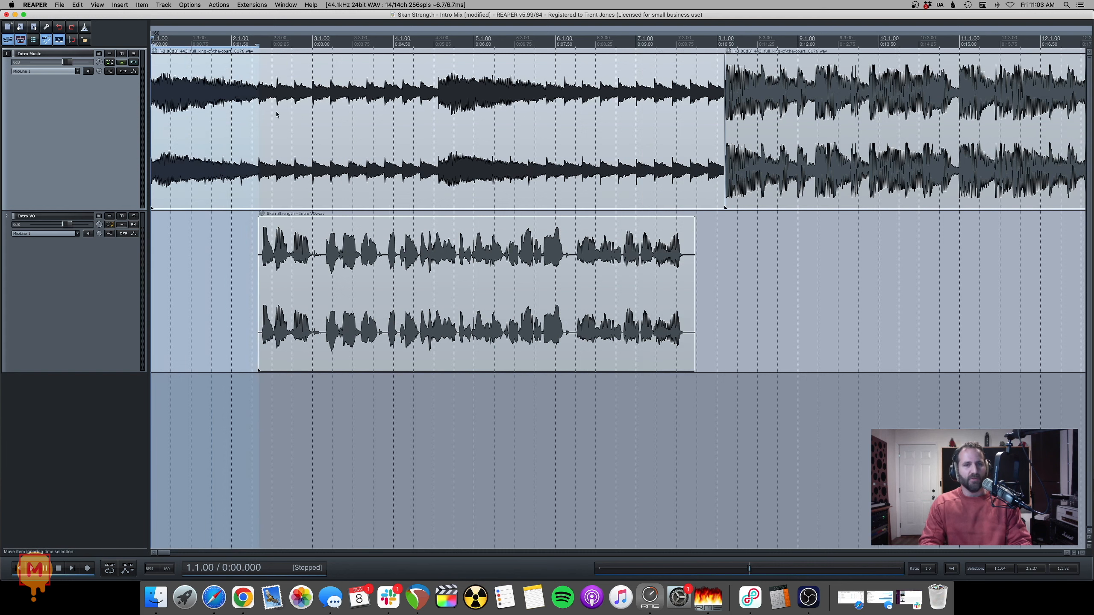
{"action": "scroll", "coordinate": [458, 273], "scroll_direction": "down", "scroll_amount": 3}
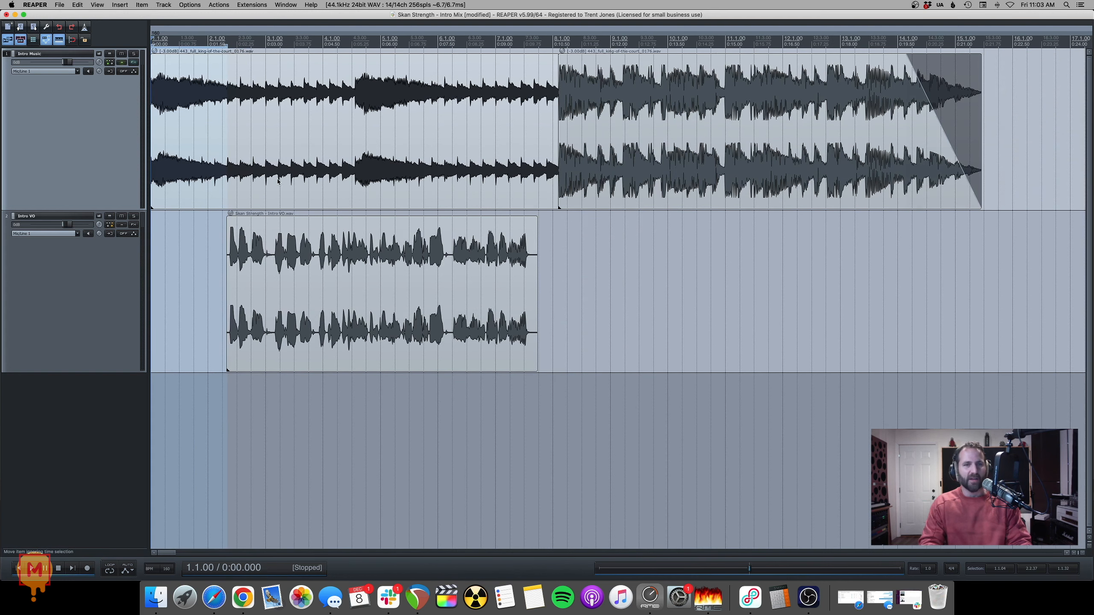
{"action": "right_click", "coordinate": [188, 44]}
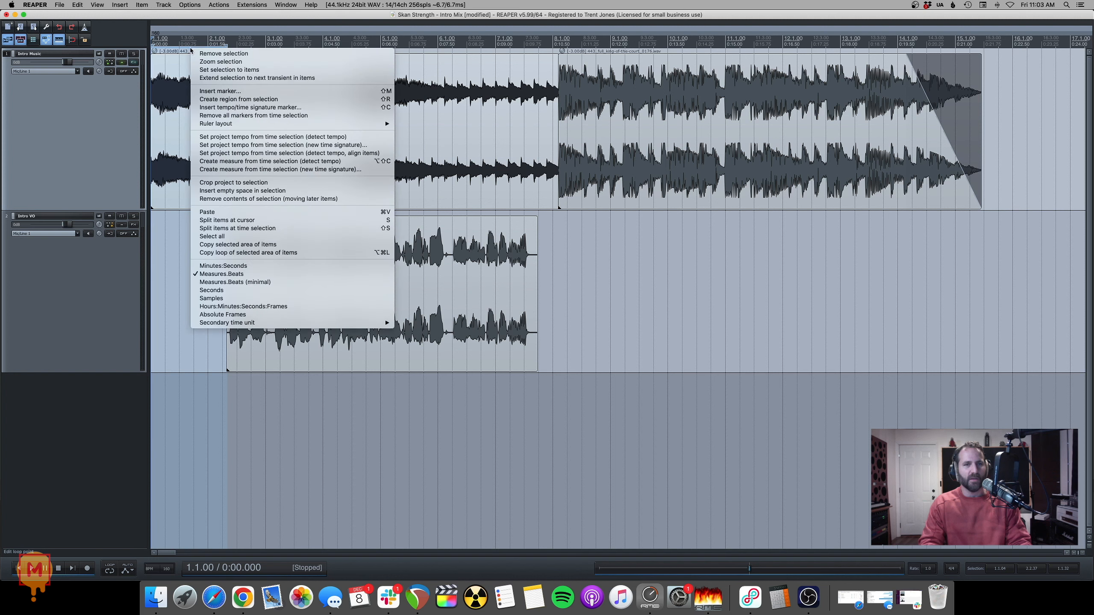
{"action": "left_click", "coordinate": [203, 49]}
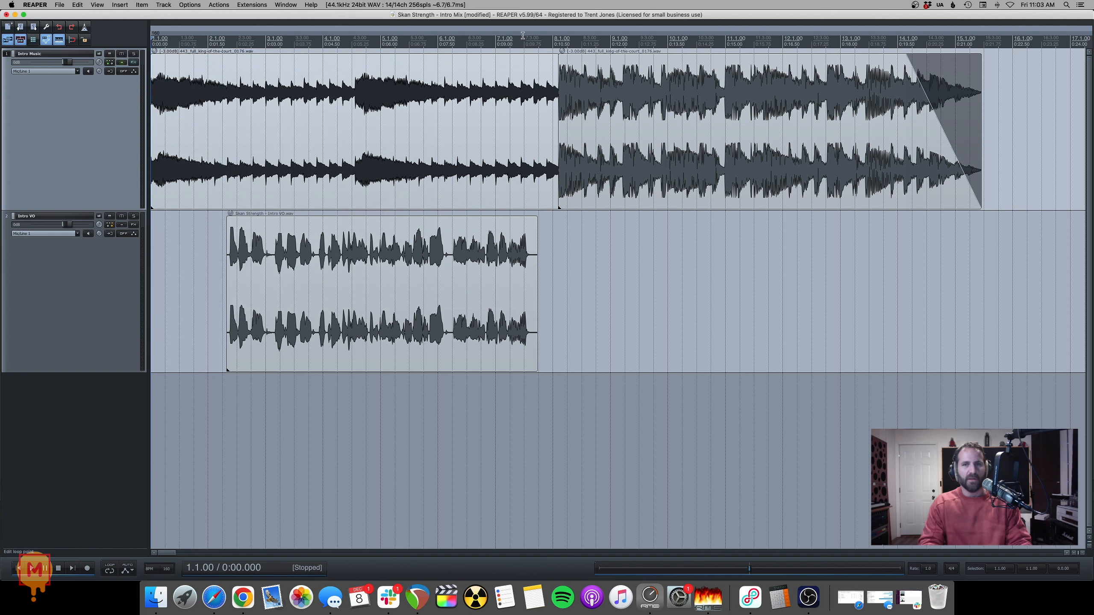
Step: Mark the music after the voice-over with a time selection and remove the selection
{"action": "left_click_drag", "start_coordinate": [537, 40], "coordinate": [960, 70]}
{"action": "right_click", "coordinate": [556, 41]}
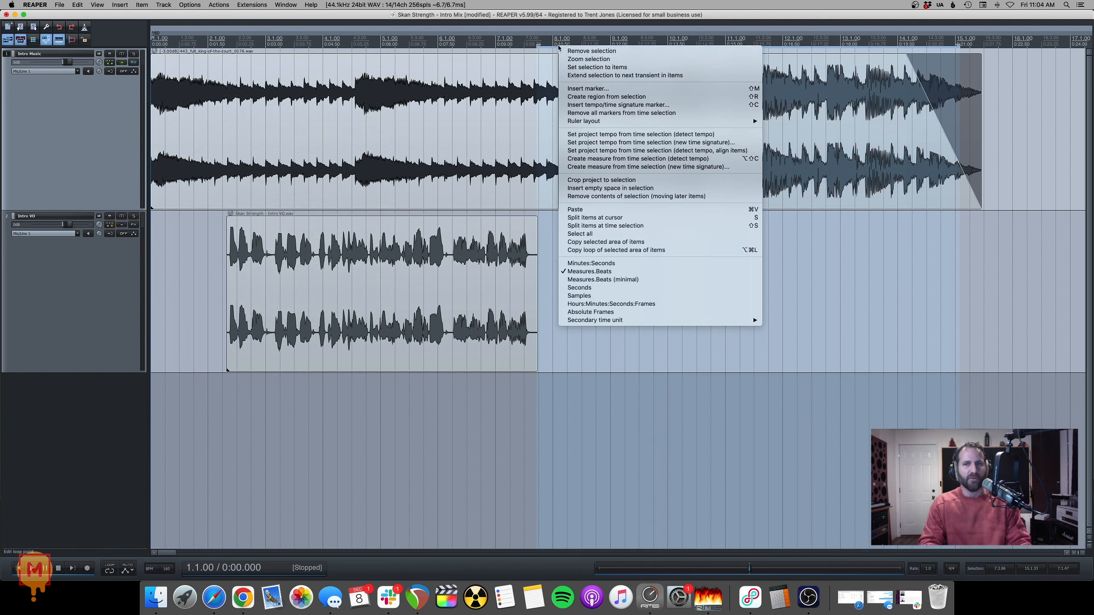
{"action": "left_click", "coordinate": [580, 48]}
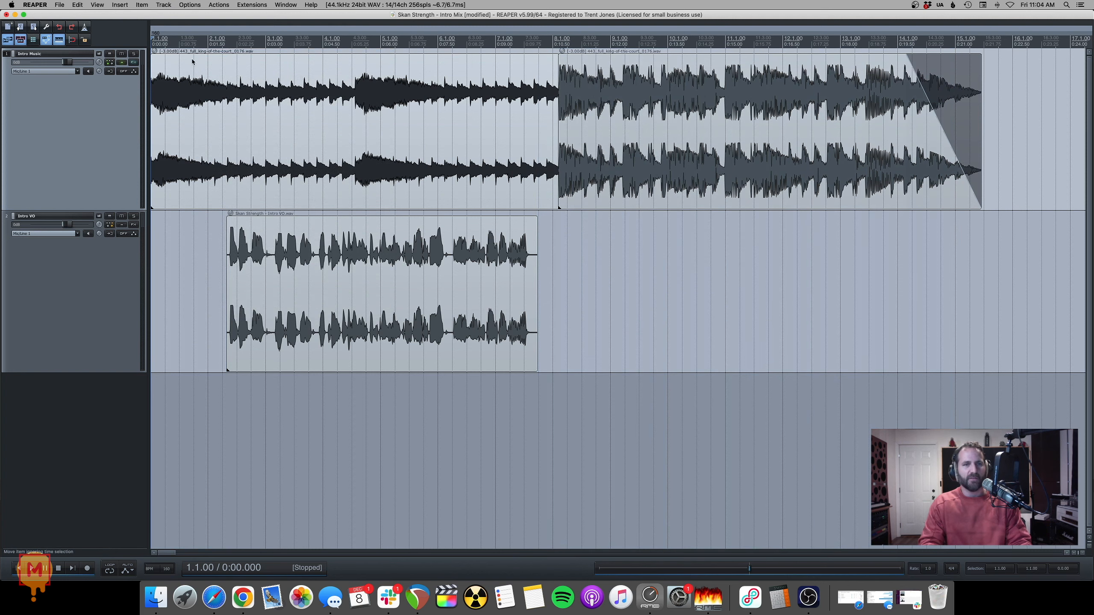
{"action": "left_click", "coordinate": [134, 62]}
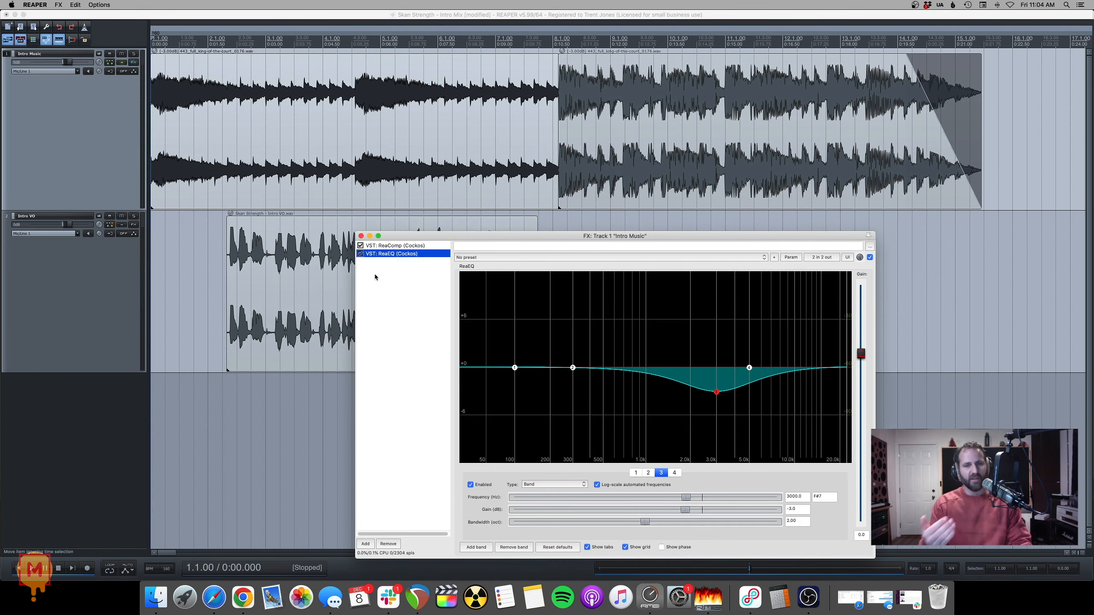
{"action": "left_click", "coordinate": [362, 236]}
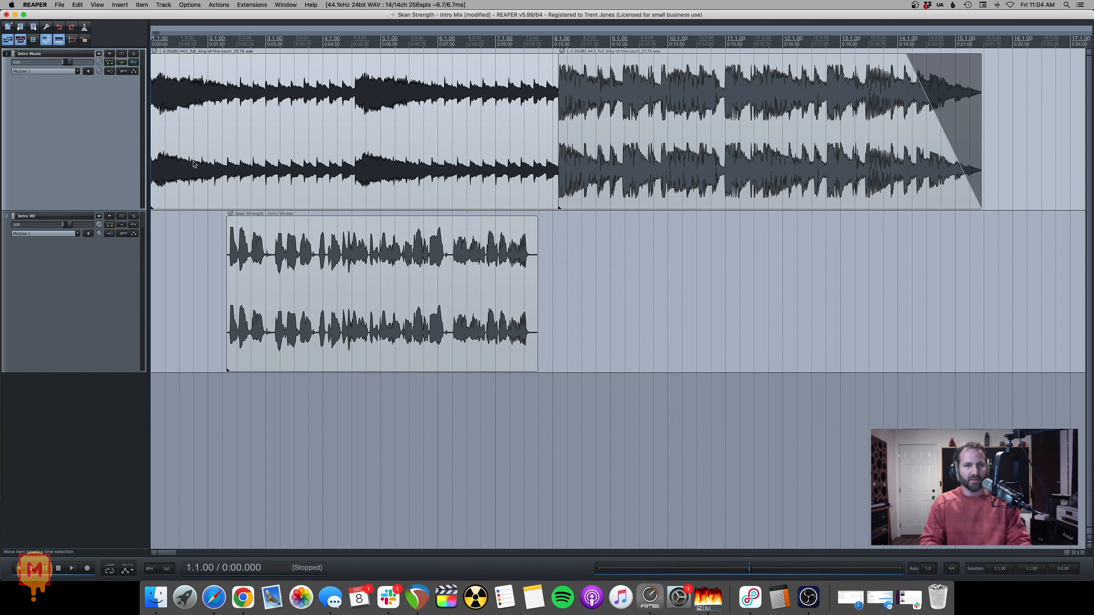
Step: Show ReaEQ's Bypass automation envelope on the Intro Music track and close the envelopes window
{"action": "left_click", "coordinate": [134, 71]}
{"action": "left_click_drag", "start_coordinate": [190, 54], "coordinate": [226, 59]}
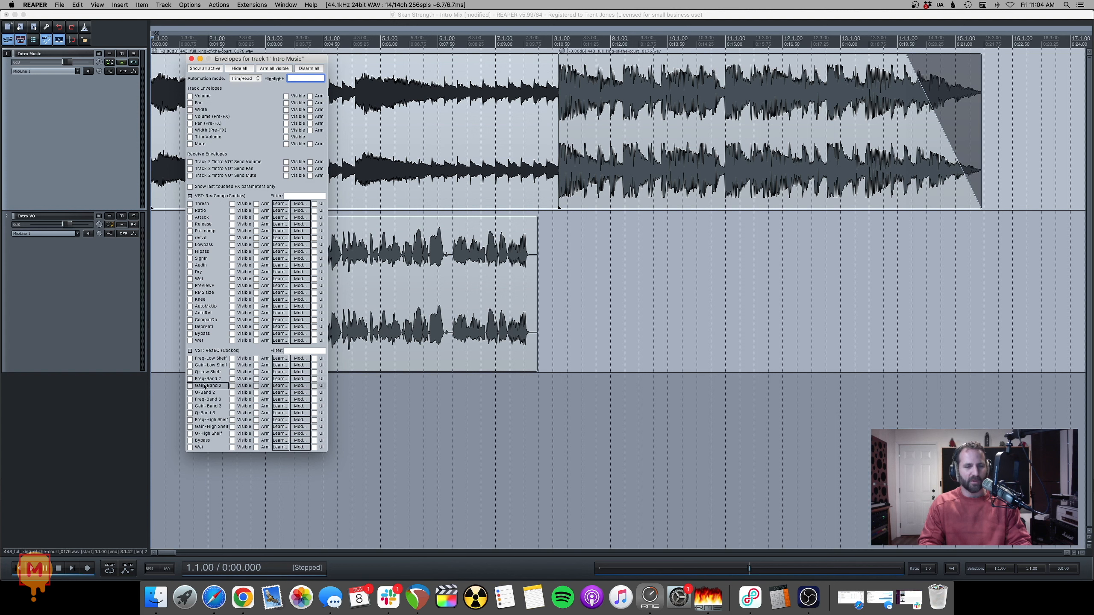
{"action": "left_click", "coordinate": [189, 441]}
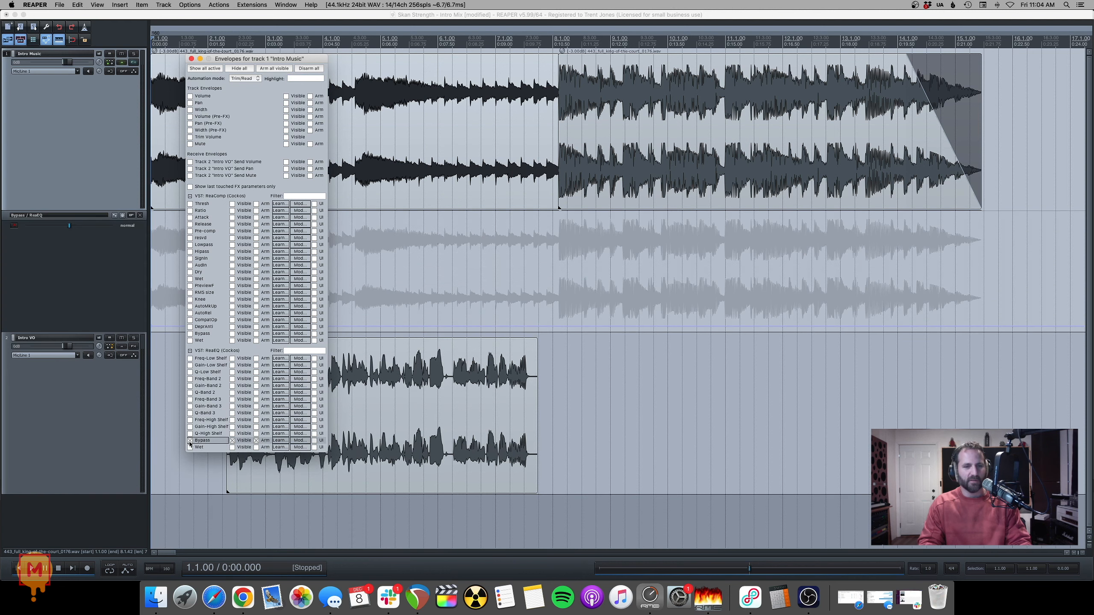
{"action": "left_click", "coordinate": [191, 58]}
Step: Set the ReaEQ Bypass envelope to bypassed from the project start and open the Intro Music effects window to check ReaEQ's state
{"action": "left_click", "coordinate": [214, 233]}
{"action": "key", "text": "w"}
{"action": "scroll", "coordinate": [263, 280], "scroll_direction": "up", "scroll_amount": 1}
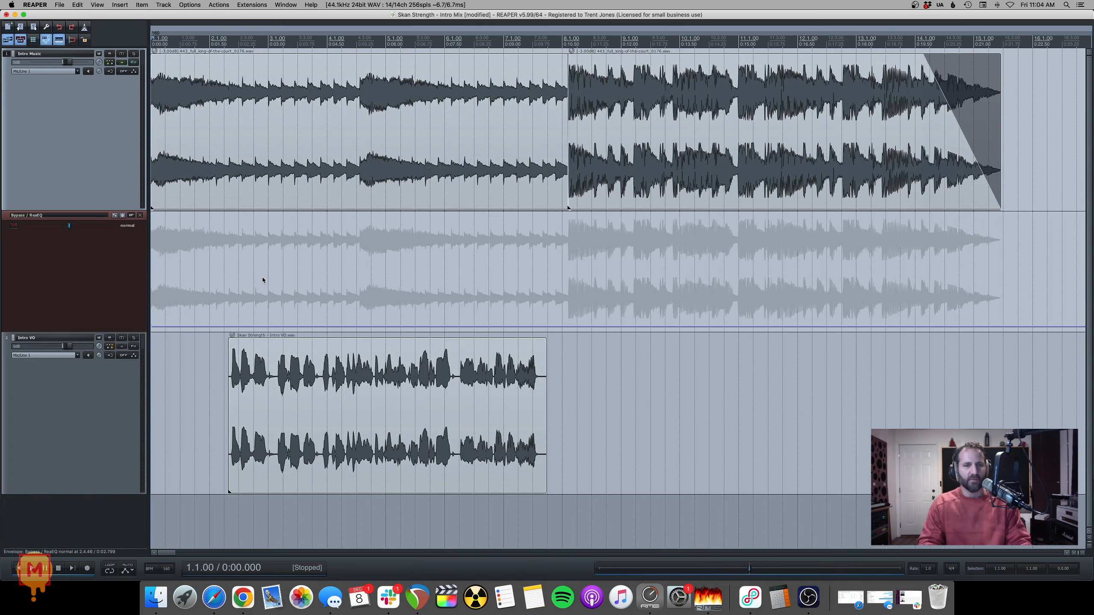
{"action": "scroll", "coordinate": [263, 280], "scroll_direction": "up", "scroll_amount": 2}
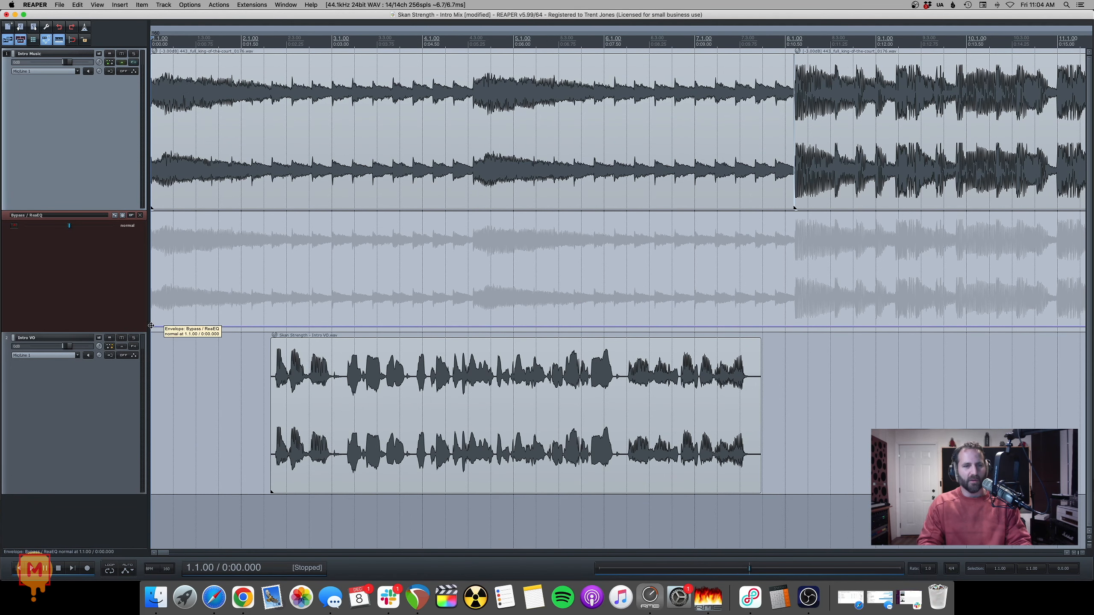
{"action": "left_click_drag", "start_coordinate": [152, 326], "coordinate": [141, 236]}
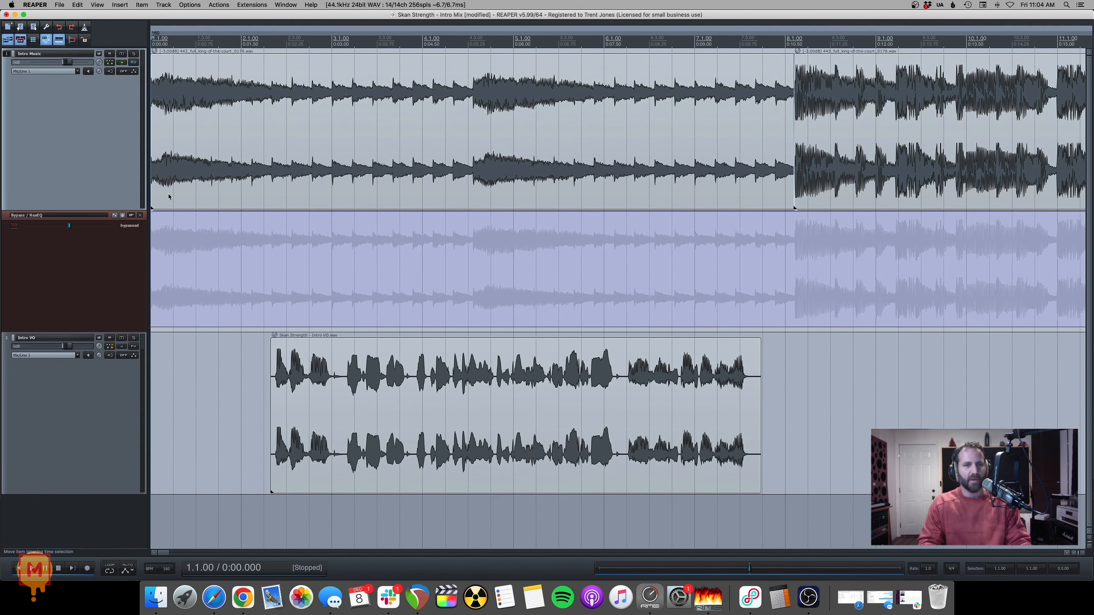
{"action": "left_click", "coordinate": [134, 62]}
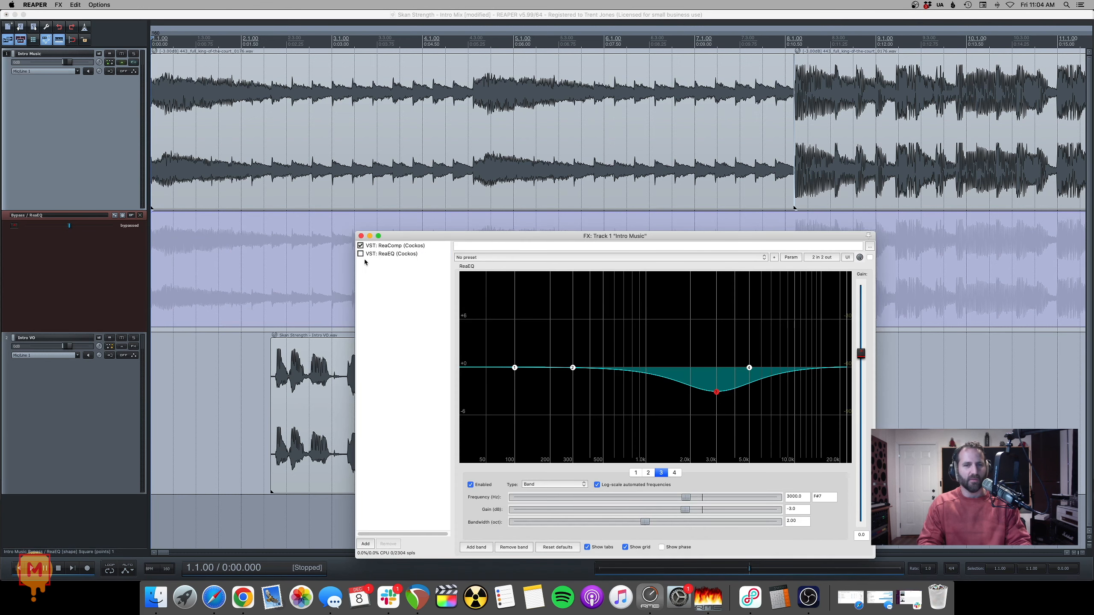
Step: Close the effects window and switch the ReaEQ Bypass envelope to normal where the voice-over starts, at about 2.2.49
{"action": "left_click", "coordinate": [361, 236]}
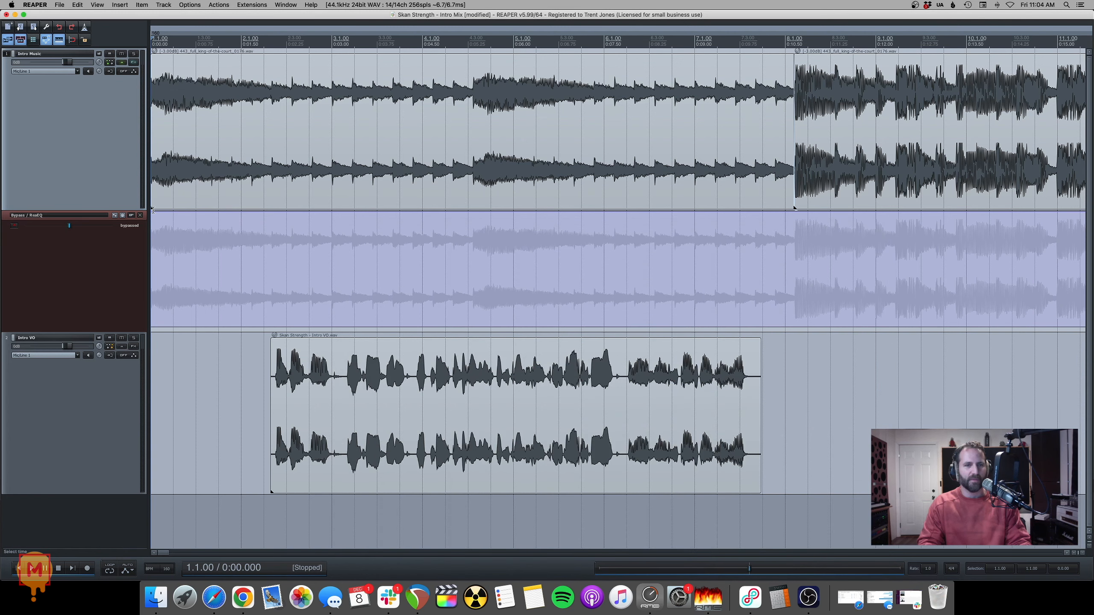
{"action": "left_click", "coordinate": [275, 211], "text": "shift"}
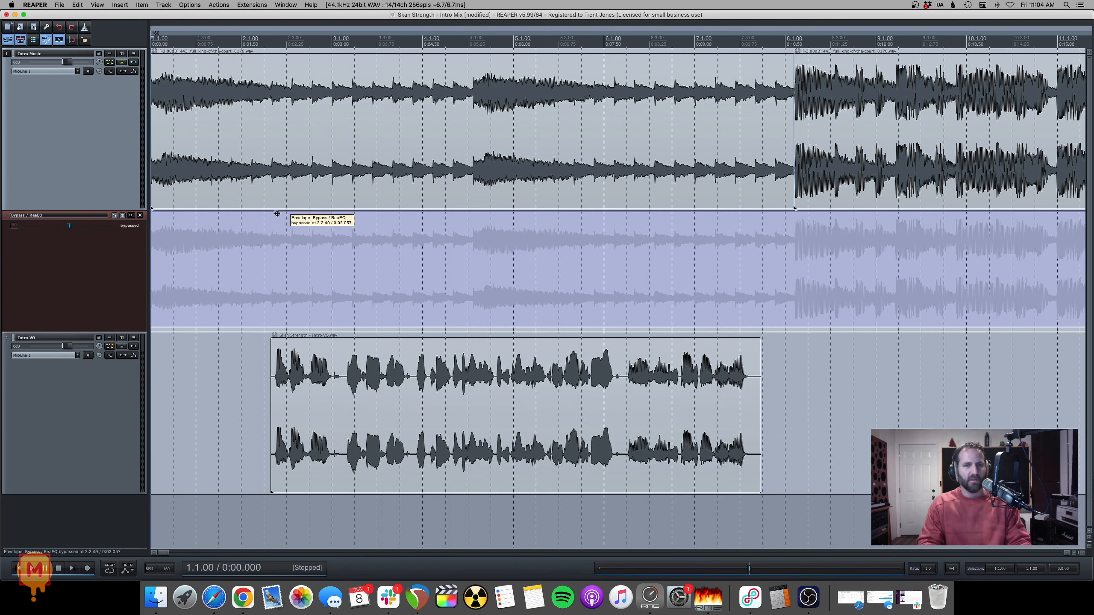
{"action": "left_click_drag", "start_coordinate": [275, 212], "coordinate": [275, 294]}
{"action": "scroll", "coordinate": [302, 301], "scroll_direction": "up", "scroll_amount": 2}
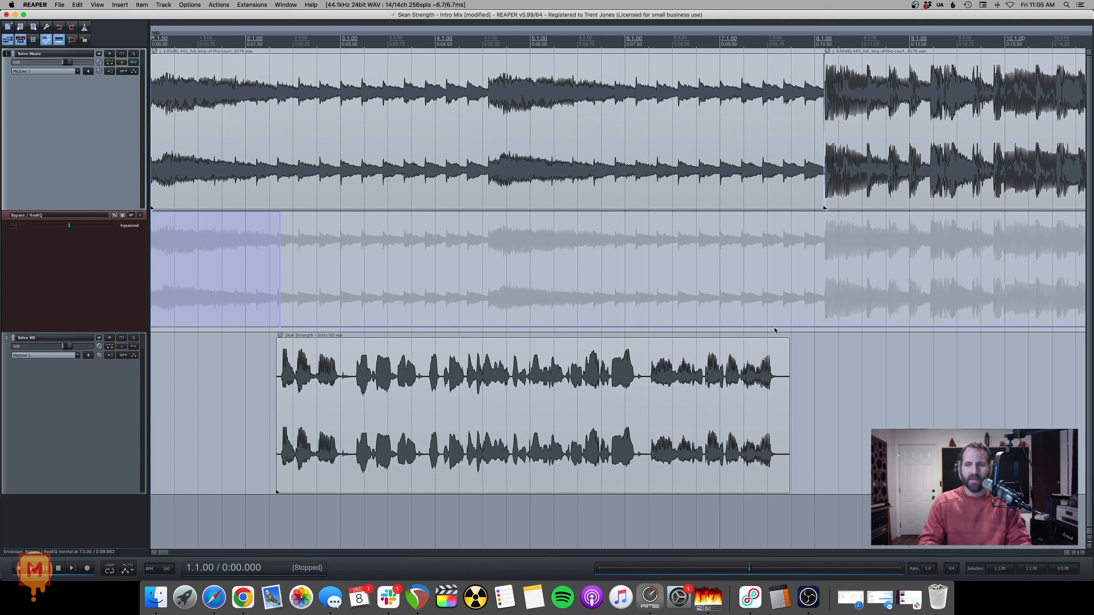
Step: Switch the ReaEQ Bypass envelope back to bypassed where the voice-over speech ends, at about 7.3.16
{"action": "left_click", "coordinate": [765, 374]}
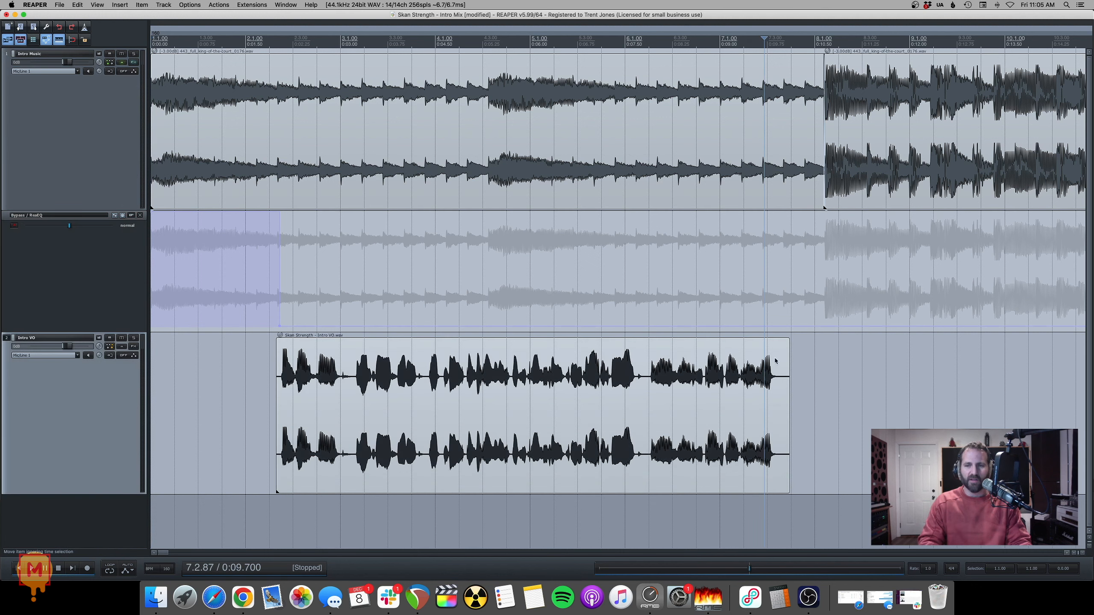
{"action": "left_click", "coordinate": [771, 325]}
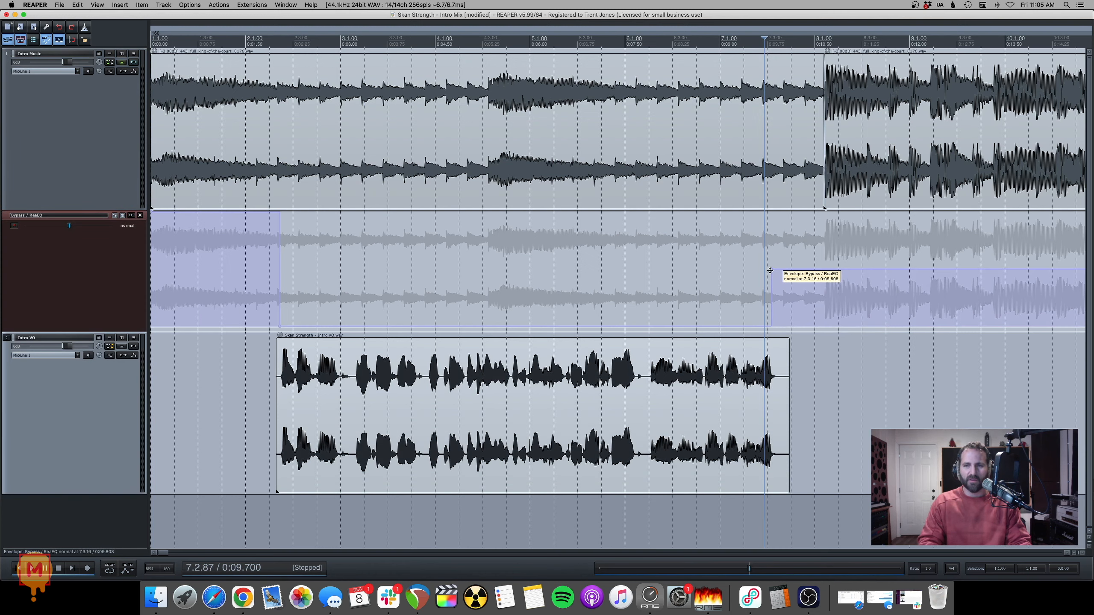
{"action": "left_click_drag", "start_coordinate": [770, 270], "coordinate": [768, 217]}
{"action": "scroll", "coordinate": [769, 222], "scroll_direction": "down", "scroll_amount": 4}
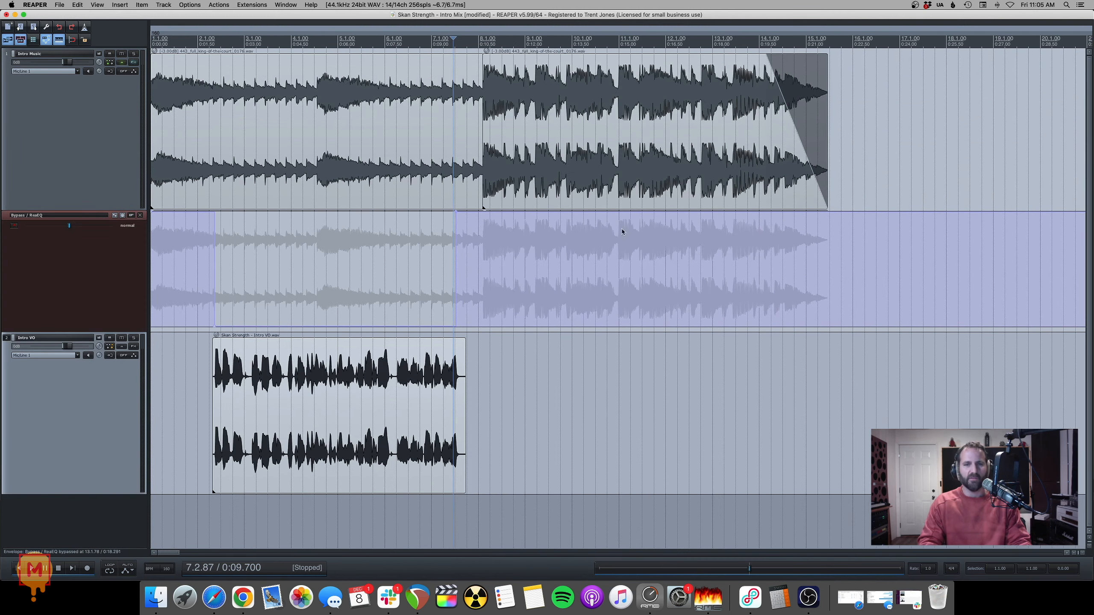
Step: Open the Intro Music effects window clear of the voice-over and play from the project start to check ReaEQ's bypass switching
{"action": "left_click", "coordinate": [218, 158]}
{"action": "key", "text": "w"}
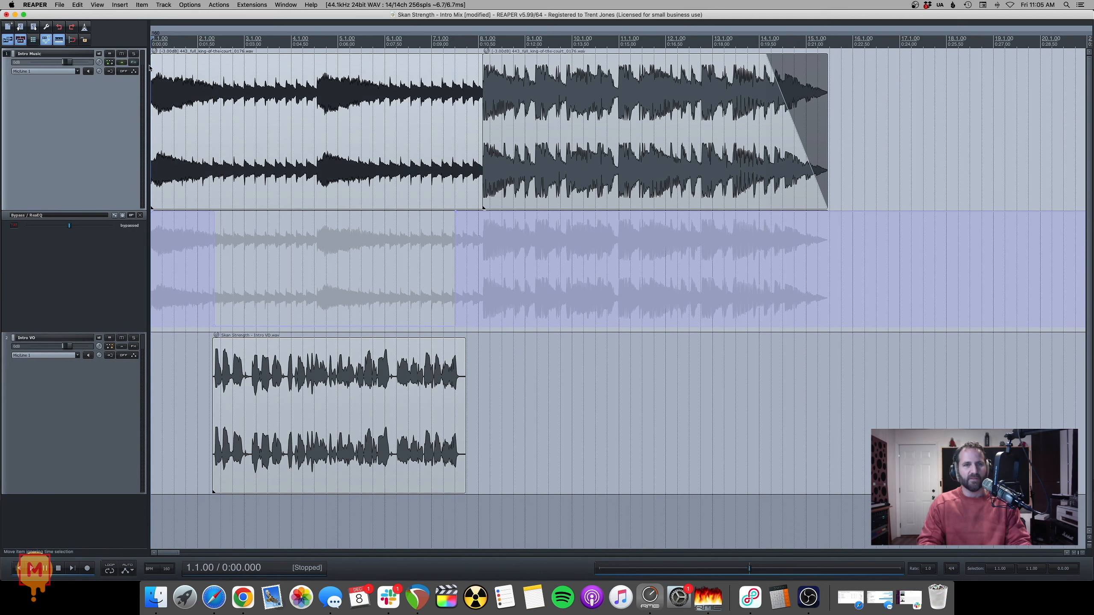
{"action": "left_click", "coordinate": [137, 63]}
{"action": "left_click_drag", "start_coordinate": [482, 237], "coordinate": [670, 108]}
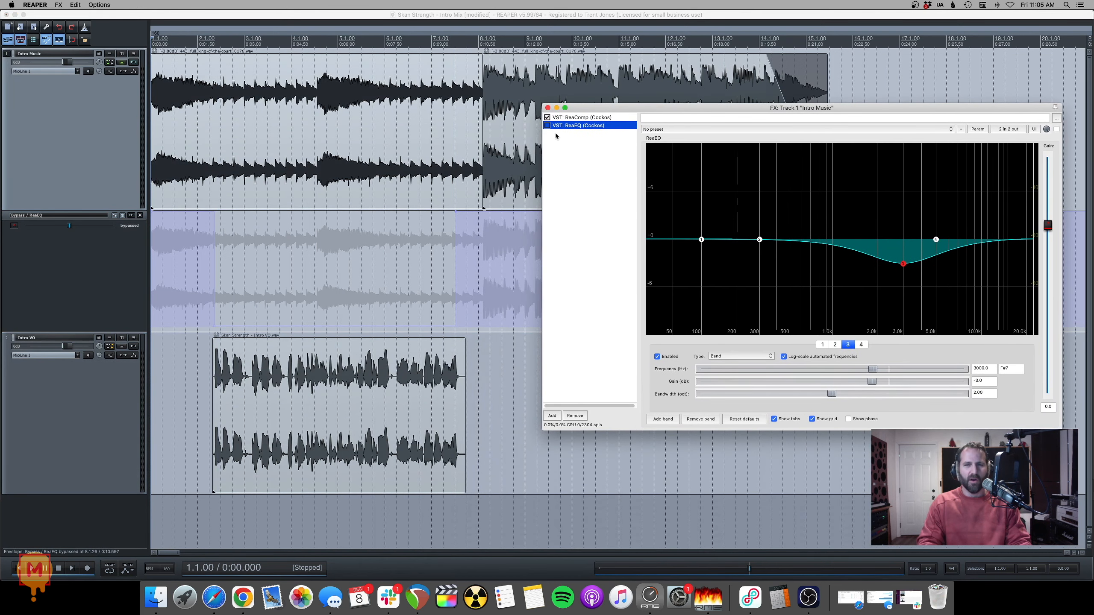
{"action": "left_click", "coordinate": [559, 155]}
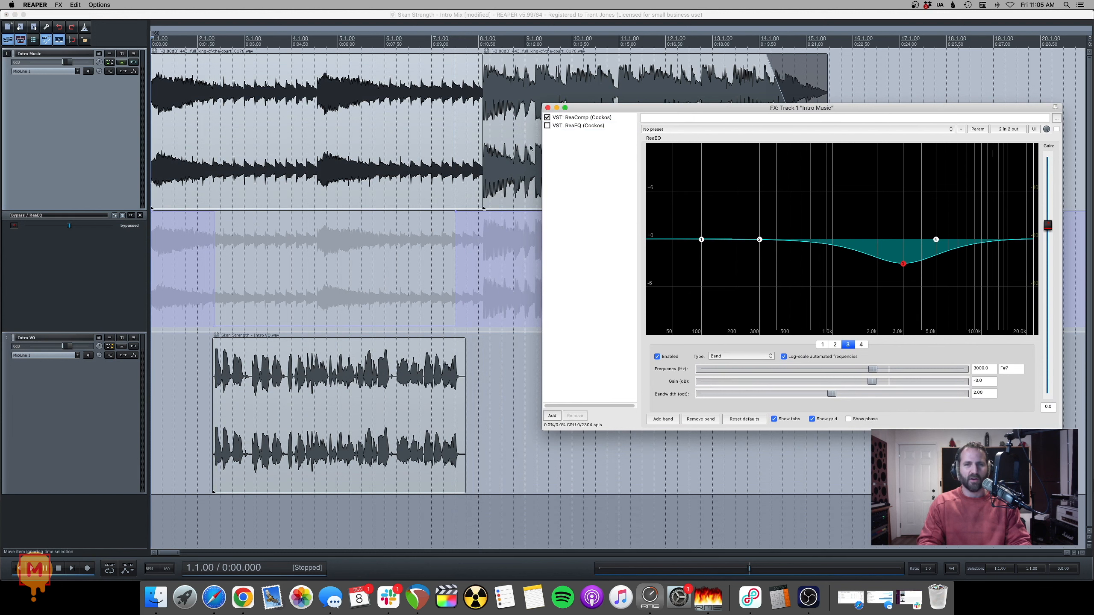
{"action": "left_click", "coordinate": [150, 37]}
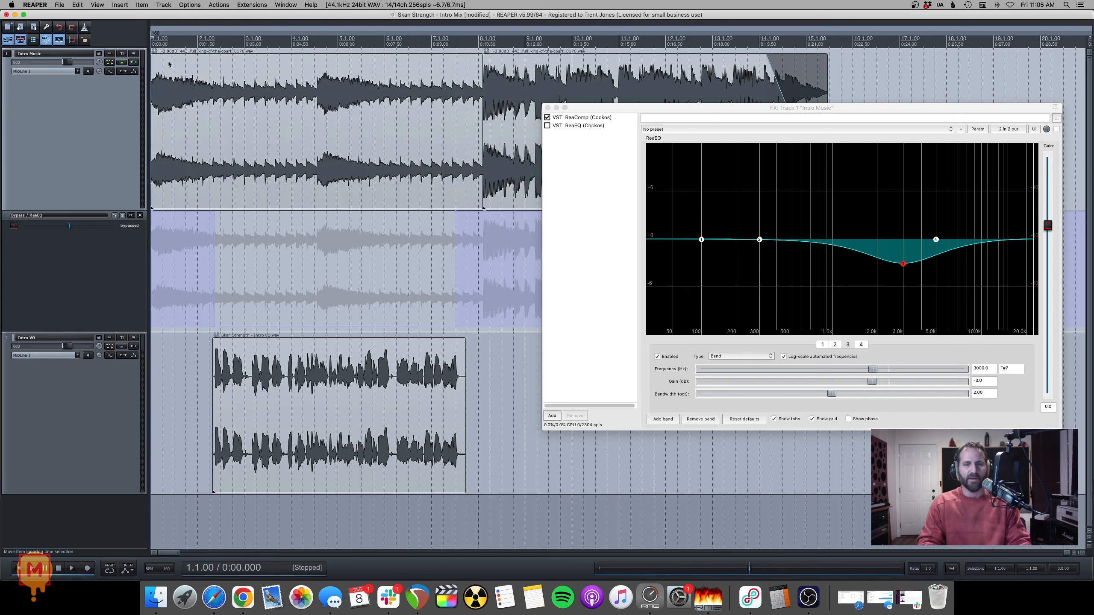
{"action": "key", "text": "space"}
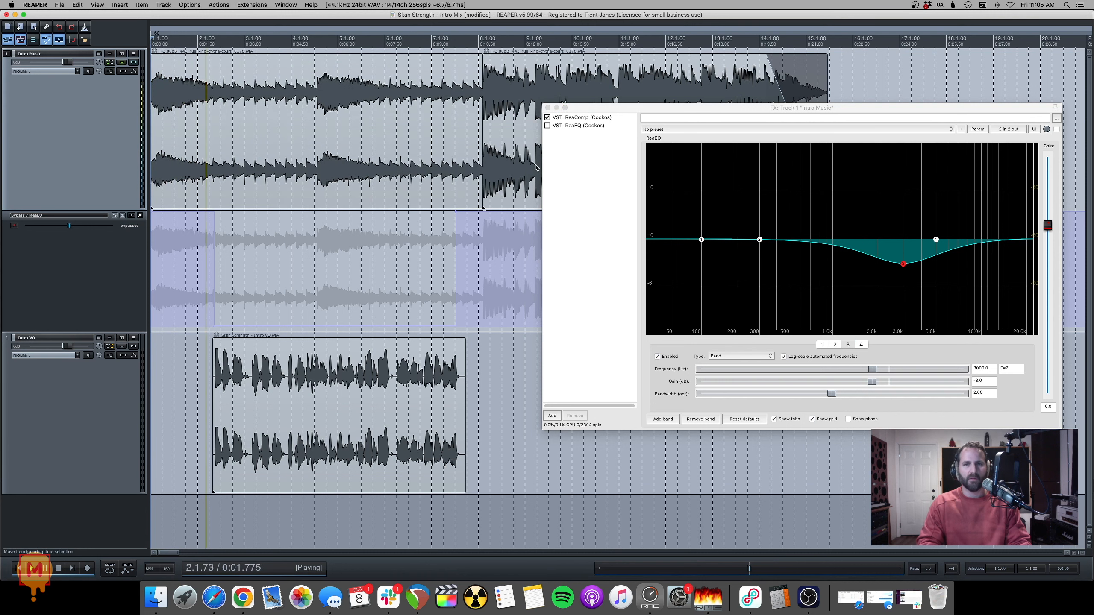
{"action": "left_click", "coordinate": [547, 125]}
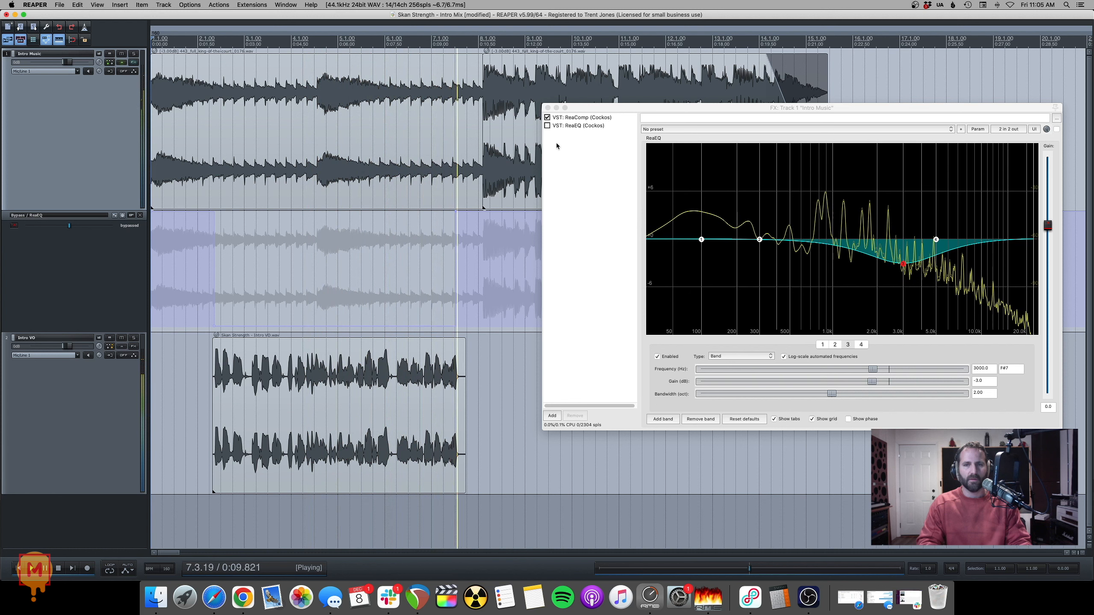
{"action": "key", "text": "space"}
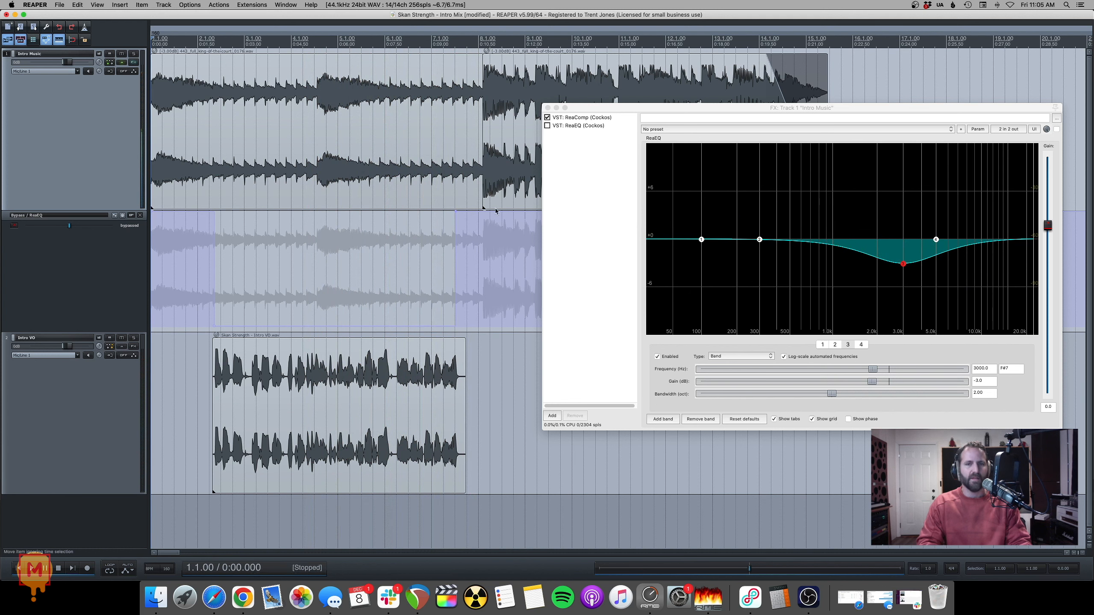
Step: Replay the transition at the end of the voice-over to check ReaEQ's bypass state and close the effects window
{"action": "left_click", "coordinate": [454, 192]}
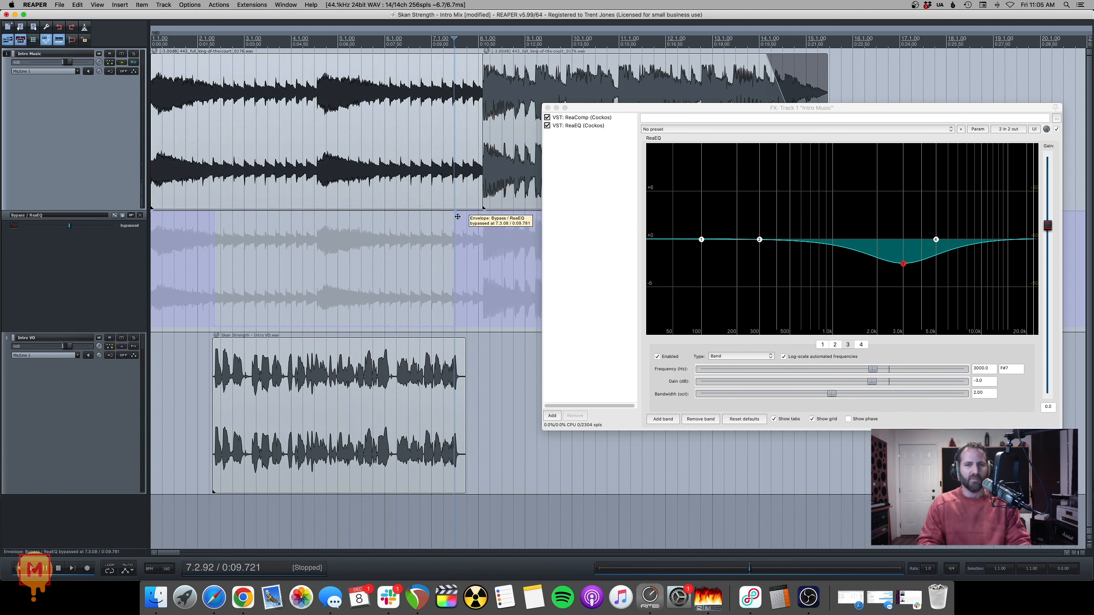
{"action": "left_click", "coordinate": [425, 166]}
{"action": "key", "text": "space"}
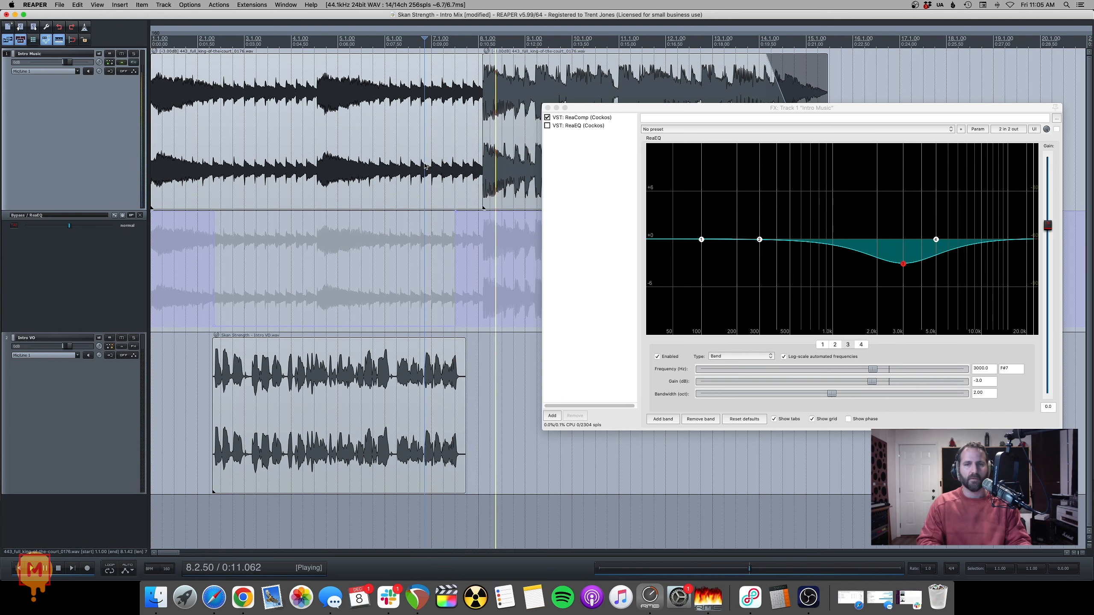
{"action": "key", "text": "space"}
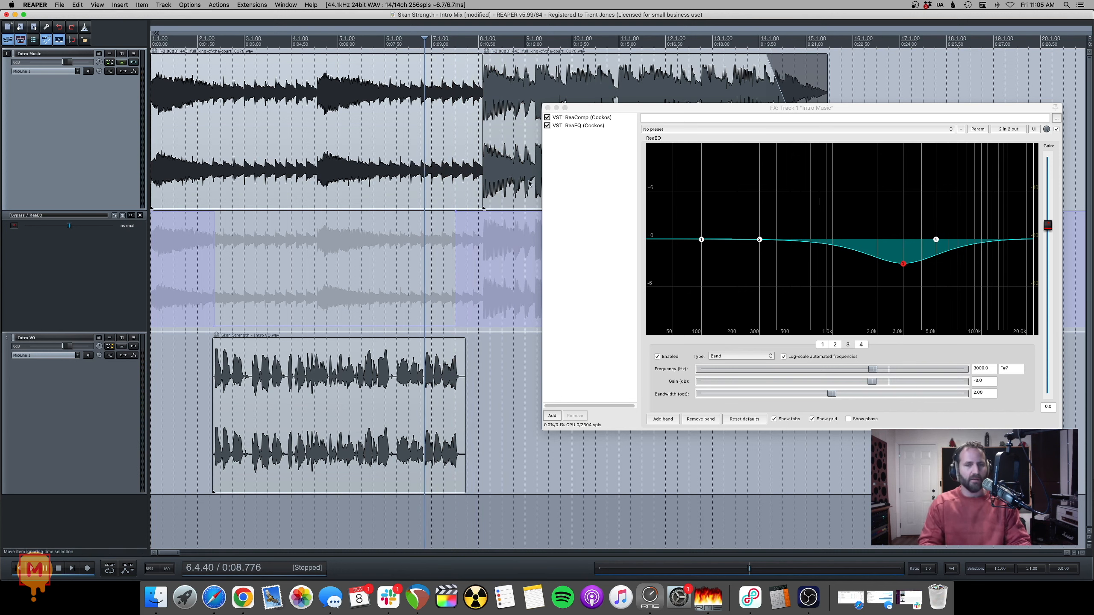
{"action": "left_click", "coordinate": [549, 108]}
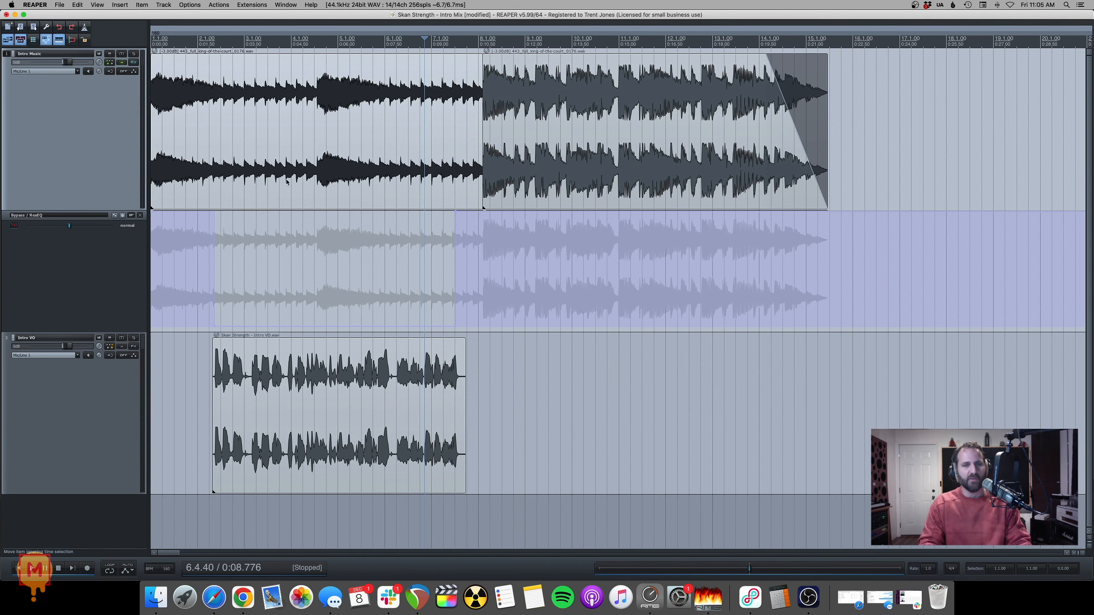
Step: Play the intro from the project start to hear the automated EQ cut under the voice-over
{"action": "key", "text": "Home"}
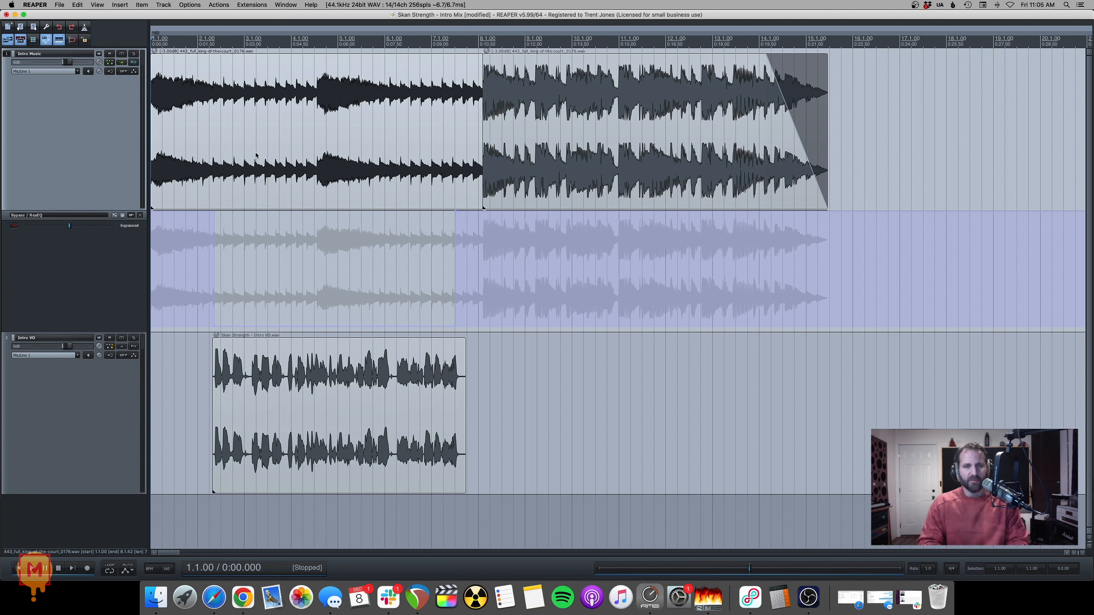
{"action": "left_click", "coordinate": [240, 153]}
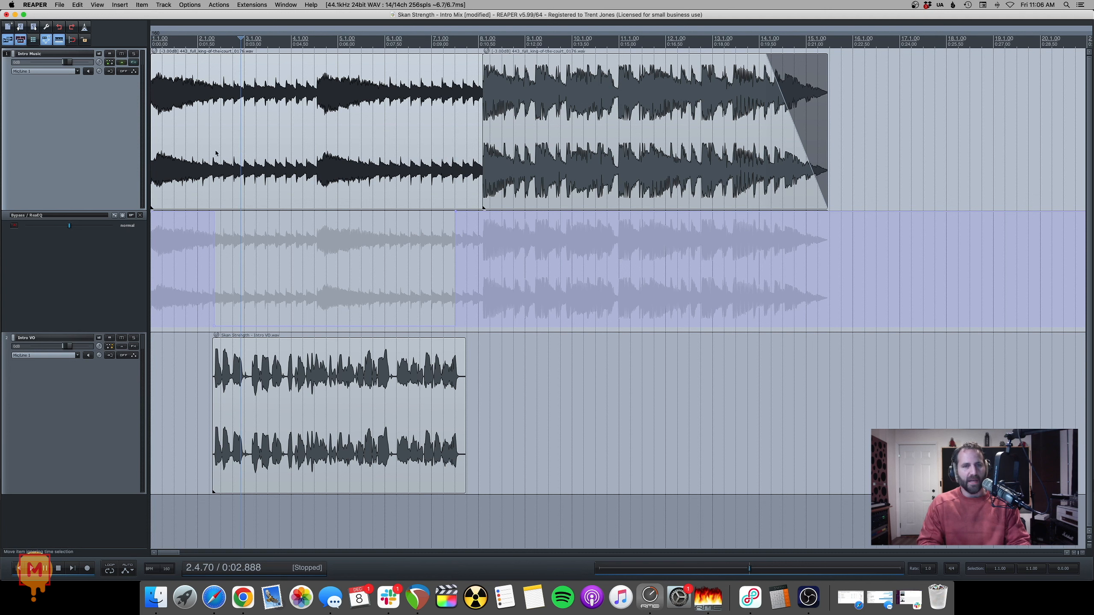
{"action": "key", "text": "Home"}
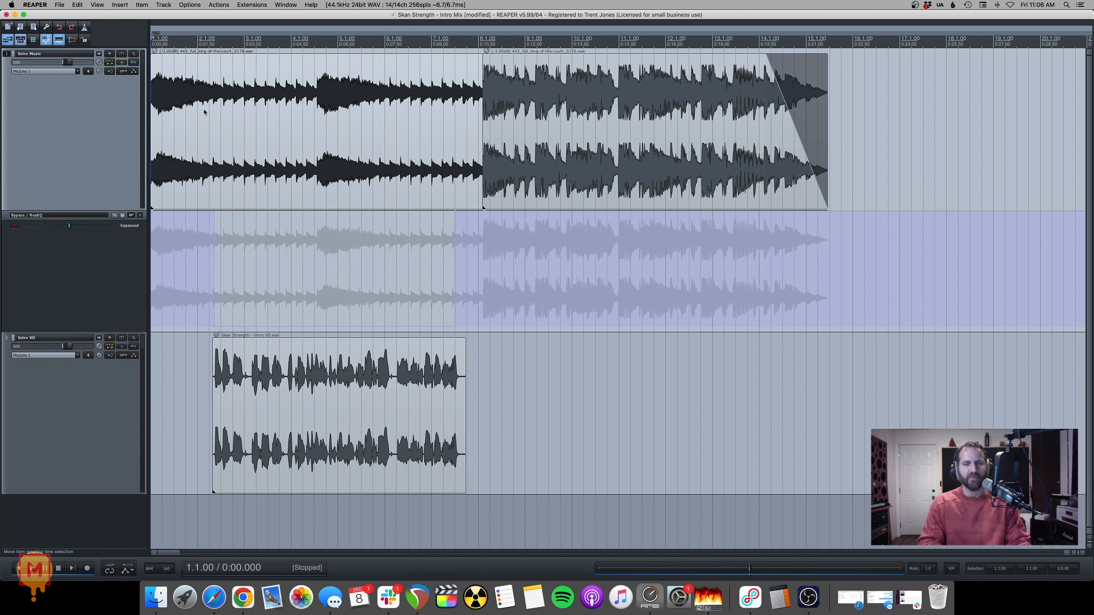
{"action": "key", "text": "space"}
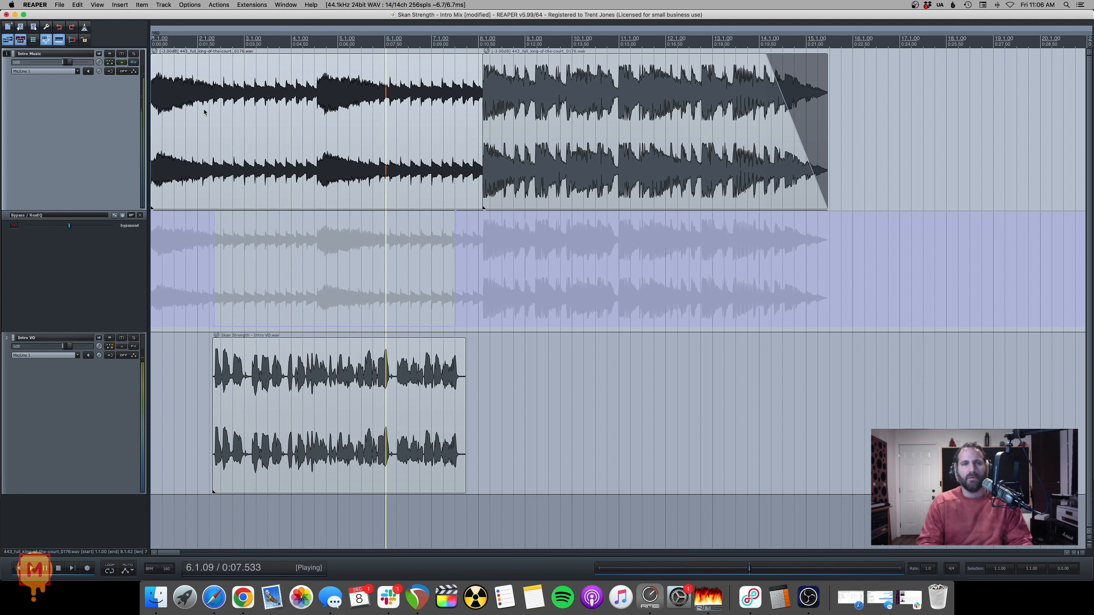
{"action": "key", "text": "space"}
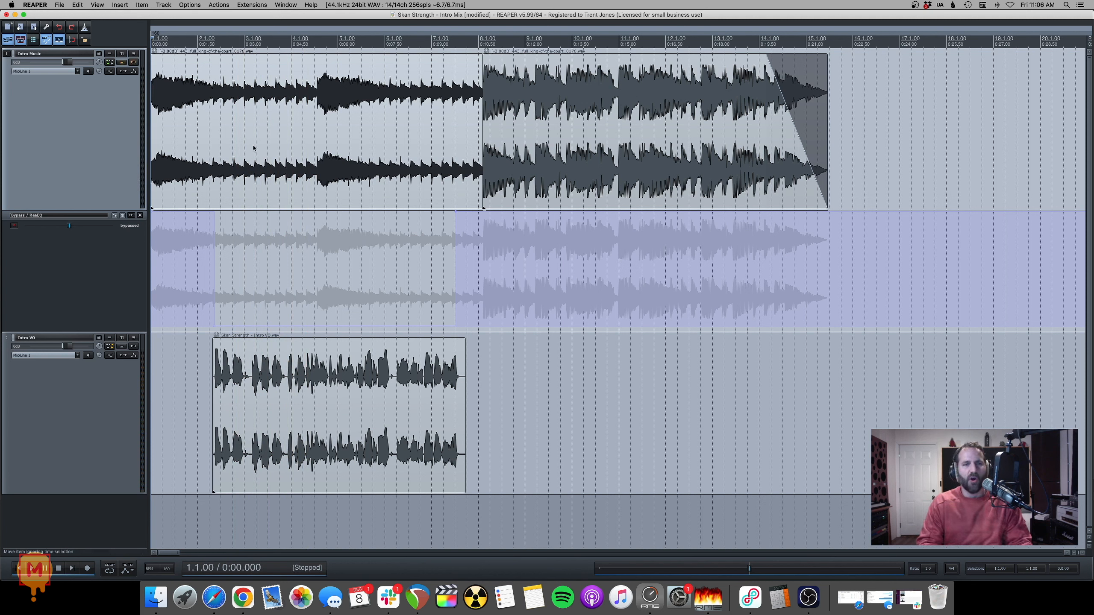
Step: Play the intro with the ReaEQ Bypass envelope deactivated for comparison, reactivating the envelope during playback
{"action": "left_click", "coordinate": [123, 215]}
{"action": "key", "text": "space"}
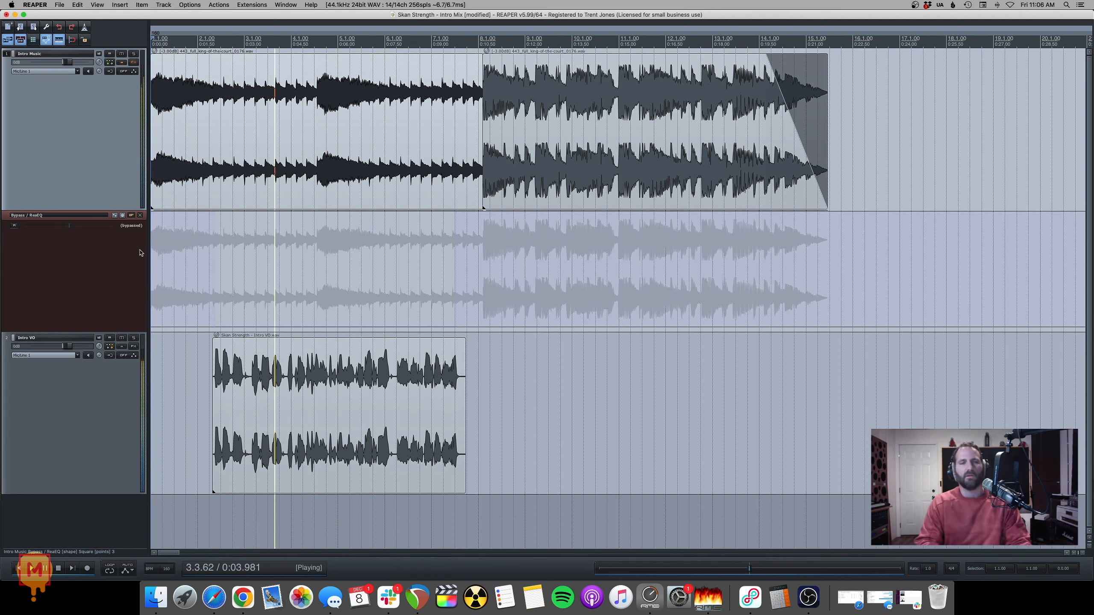
{"action": "left_click", "coordinate": [131, 215]}
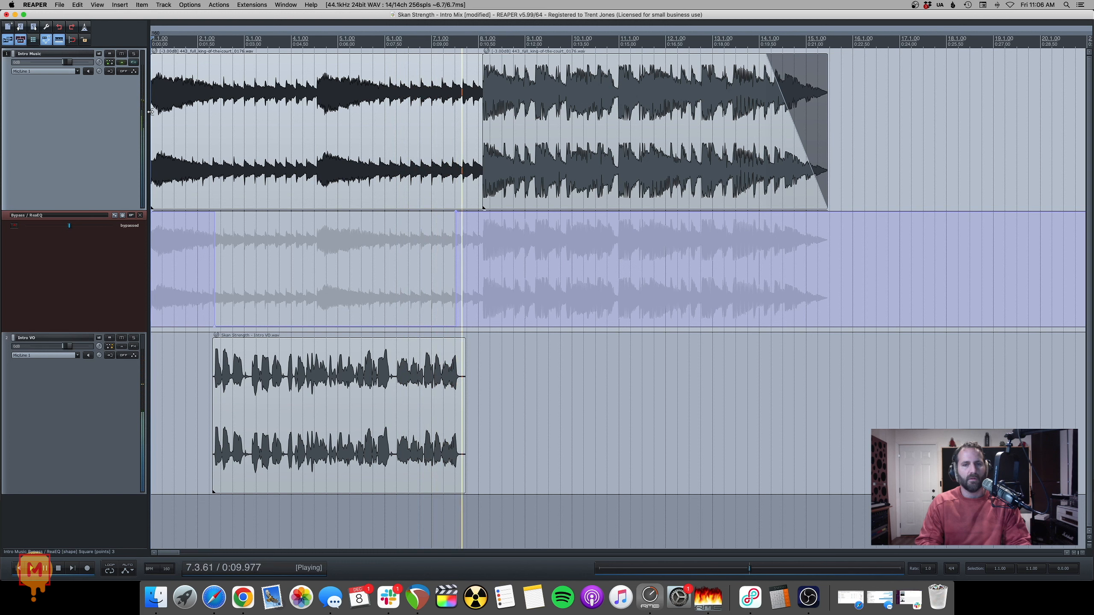
{"action": "key", "text": "space"}
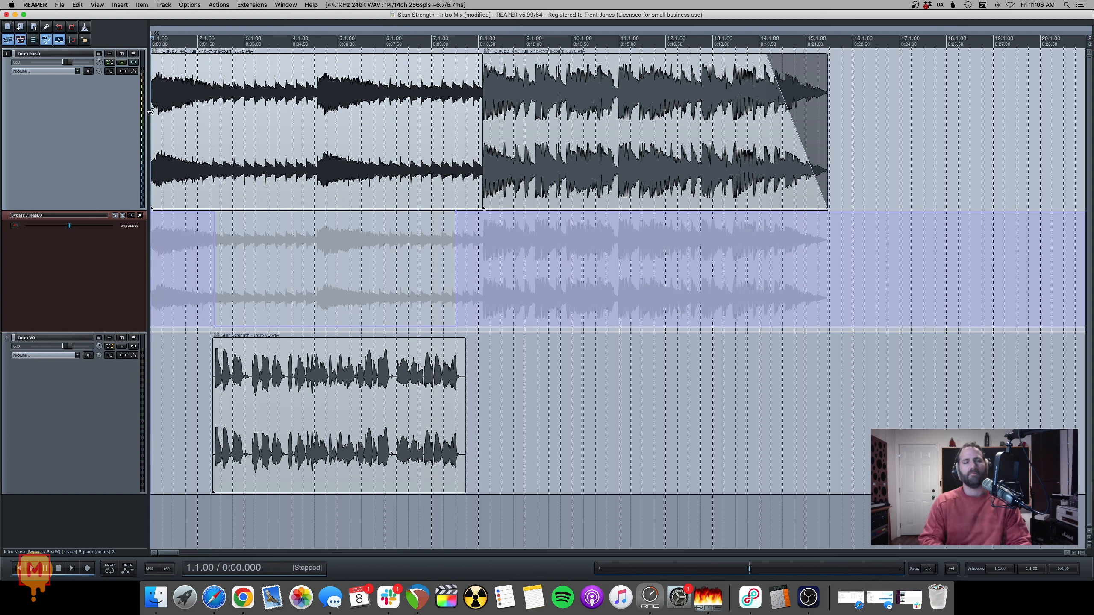
Step: Show the Volume automation envelope on the Intro Music track and bring its lane into view above the voice-over
{"action": "left_click", "coordinate": [182, 120]}
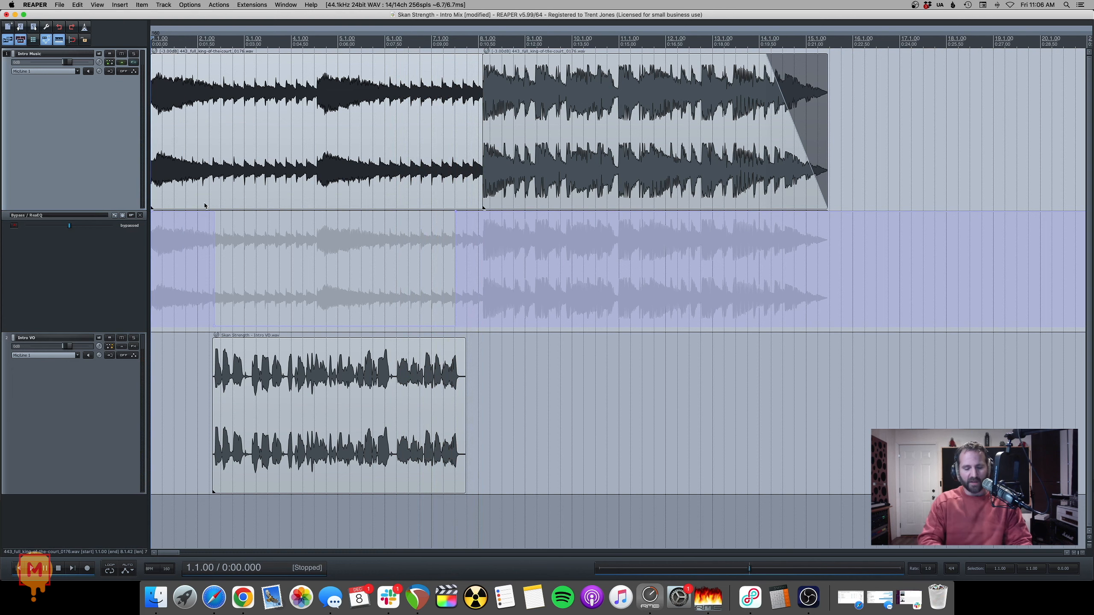
{"action": "key", "text": "v"}
{"action": "left_click", "coordinate": [297, 189]}
{"action": "scroll", "coordinate": [297, 190], "scroll_direction": "up", "scroll_amount": 2}
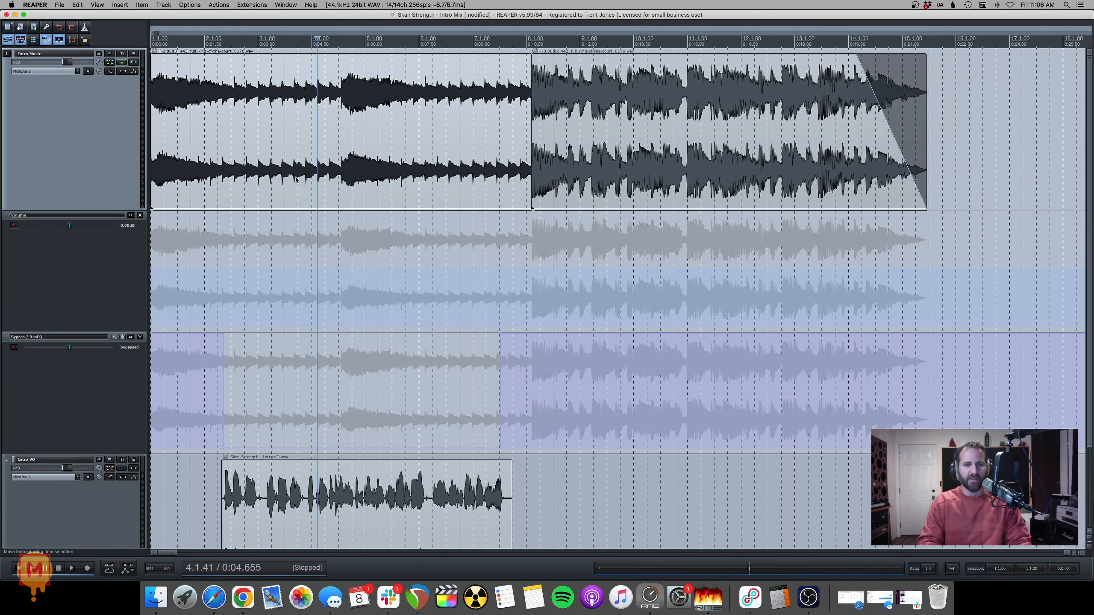
{"action": "scroll", "coordinate": [83, 204], "scroll_direction": "down", "scroll_amount": 2}
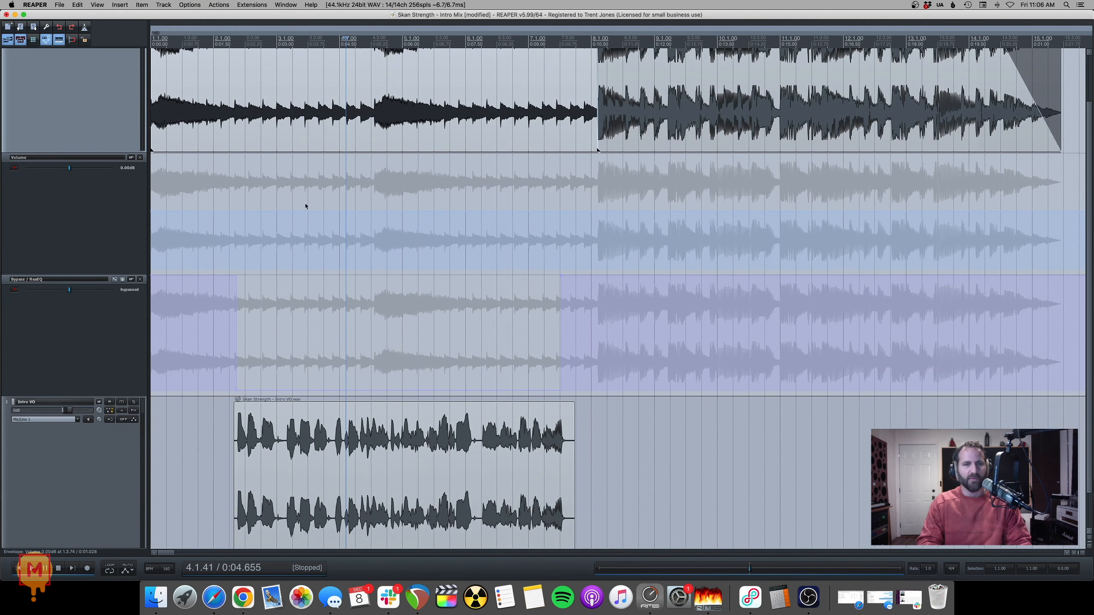
Step: Add Volume envelope points at the voice-over start, ramping the music down to about -3.16 dB by 2.3.01
{"action": "left_click", "coordinate": [233, 191]}
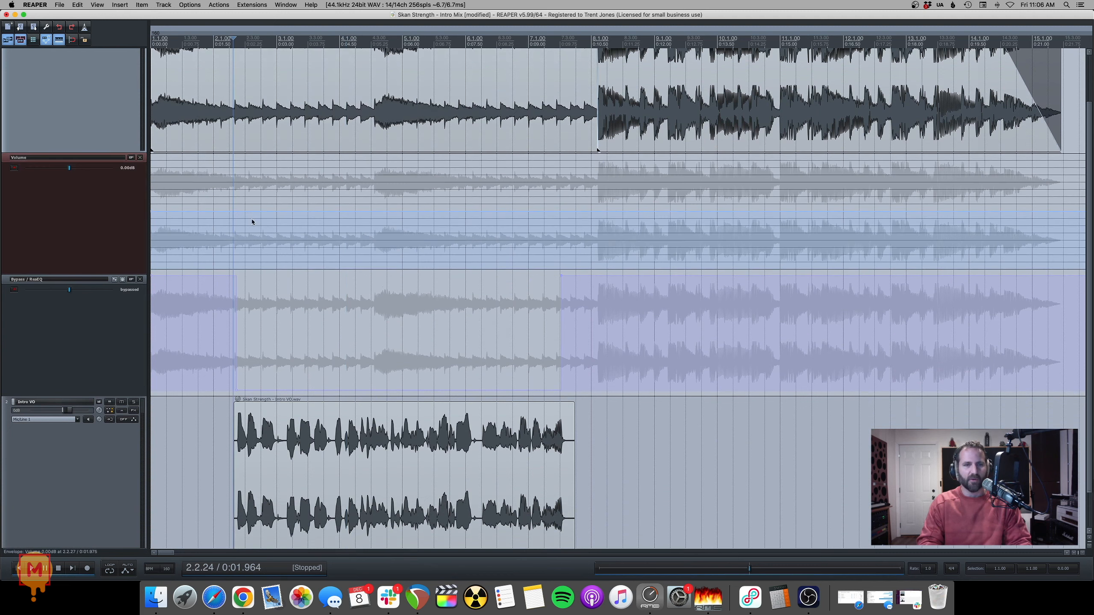
{"action": "scroll", "coordinate": [262, 227], "scroll_direction": "up", "scroll_amount": 3}
{"action": "scroll", "coordinate": [264, 238], "scroll_direction": "up", "scroll_amount": 3}
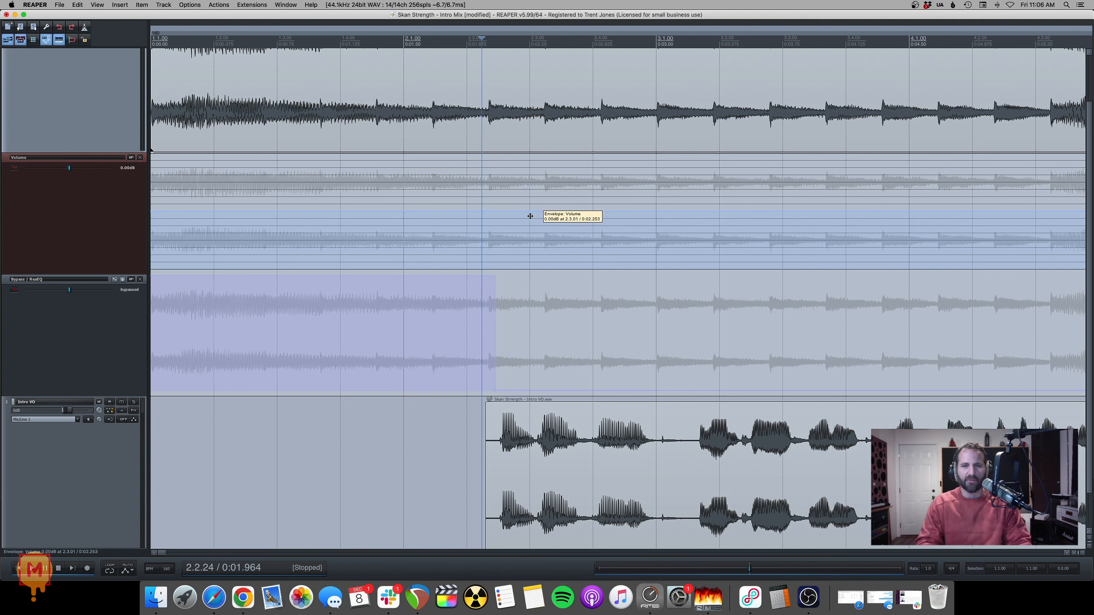
{"action": "left_click_drag", "start_coordinate": [530, 210], "coordinate": [530, 228]}
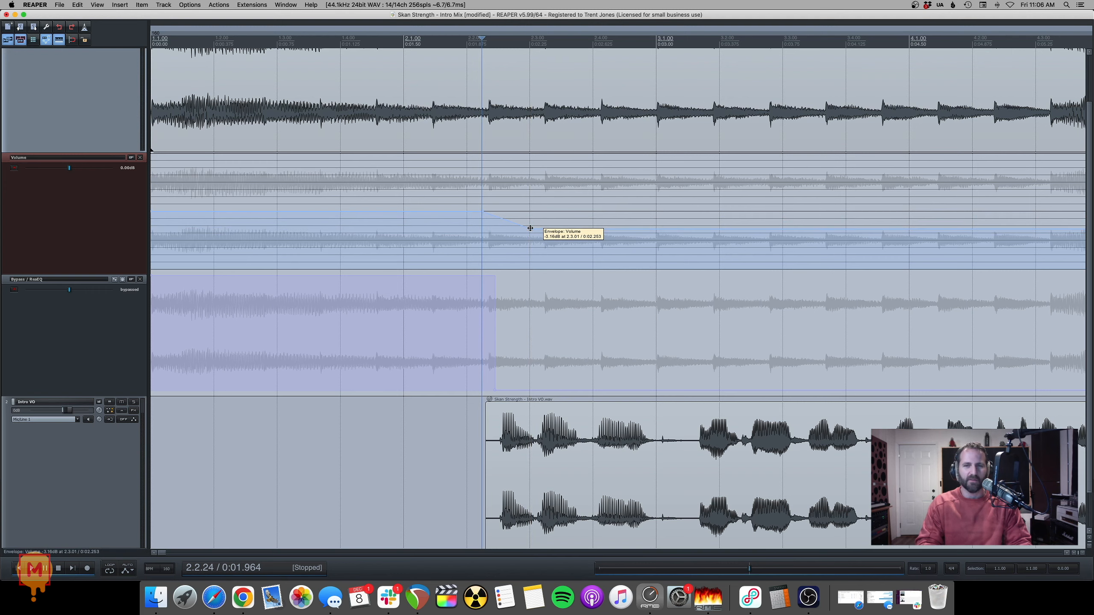
{"action": "scroll", "coordinate": [535, 147], "scroll_direction": "down", "scroll_amount": 5}
Step: Examine the music's volume ramp at the voice-over start, marking it with a time selection and clearing that selection
{"action": "left_click", "coordinate": [320, 127]}
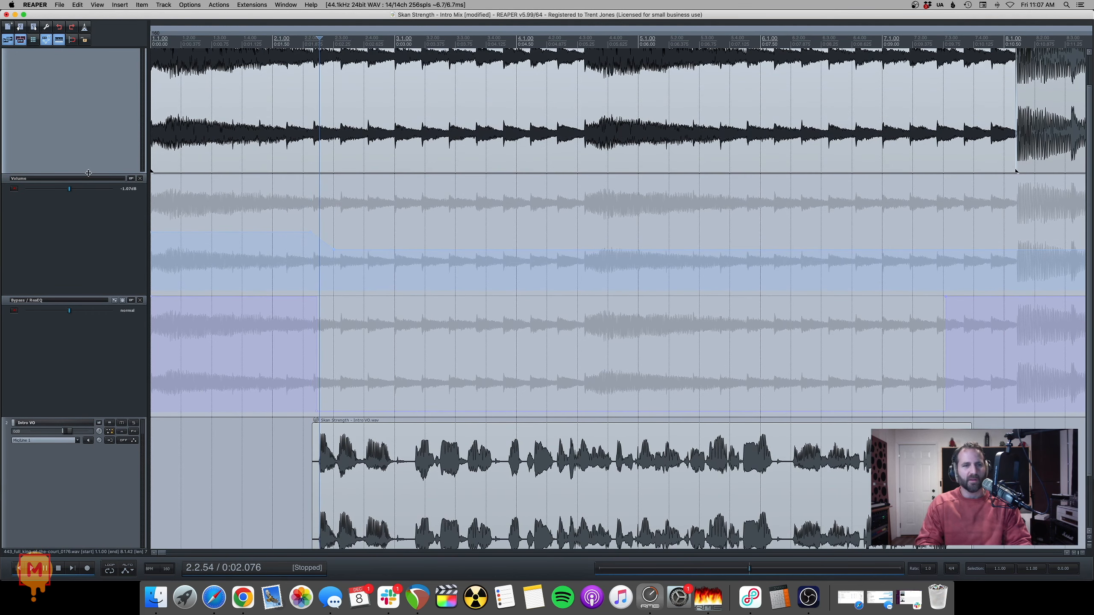
{"action": "mouse_move", "coordinate": [88, 173]}
{"action": "left_mouse_down"}
{"action": "mouse_move", "coordinate": [87, 120]}
{"action": "mouse_move", "coordinate": [93, 172]}
{"action": "left_mouse_up"}
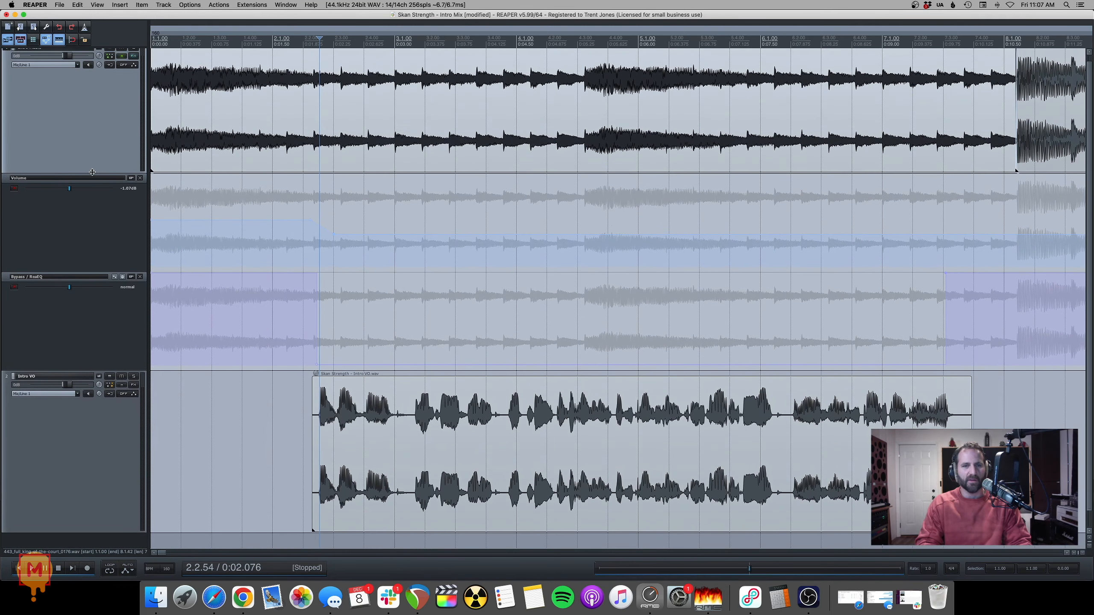
{"action": "left_click", "coordinate": [305, 226]}
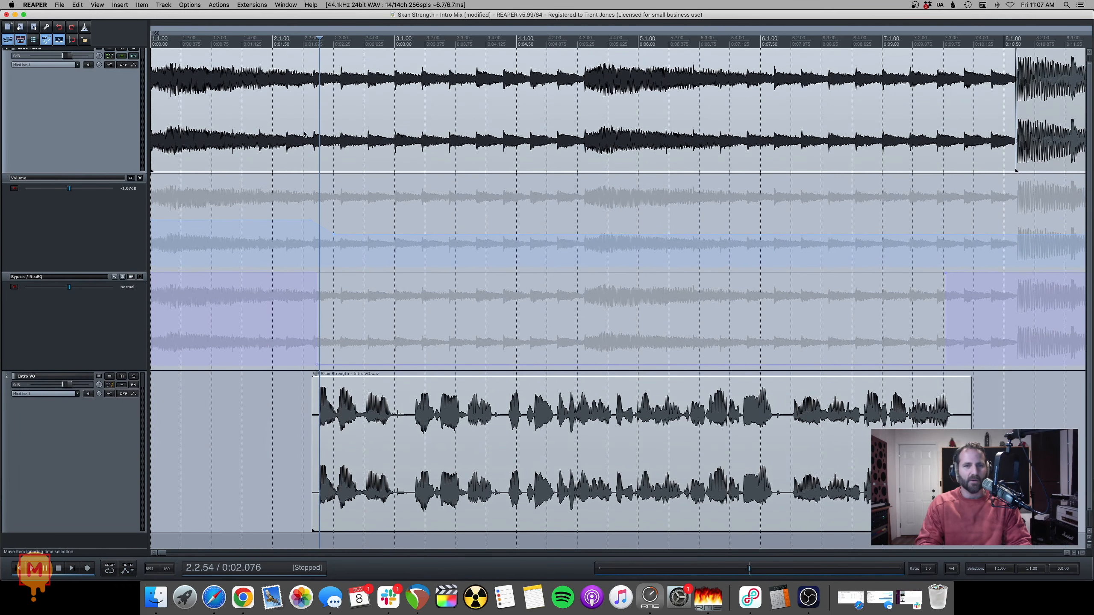
{"action": "left_click", "coordinate": [309, 220]}
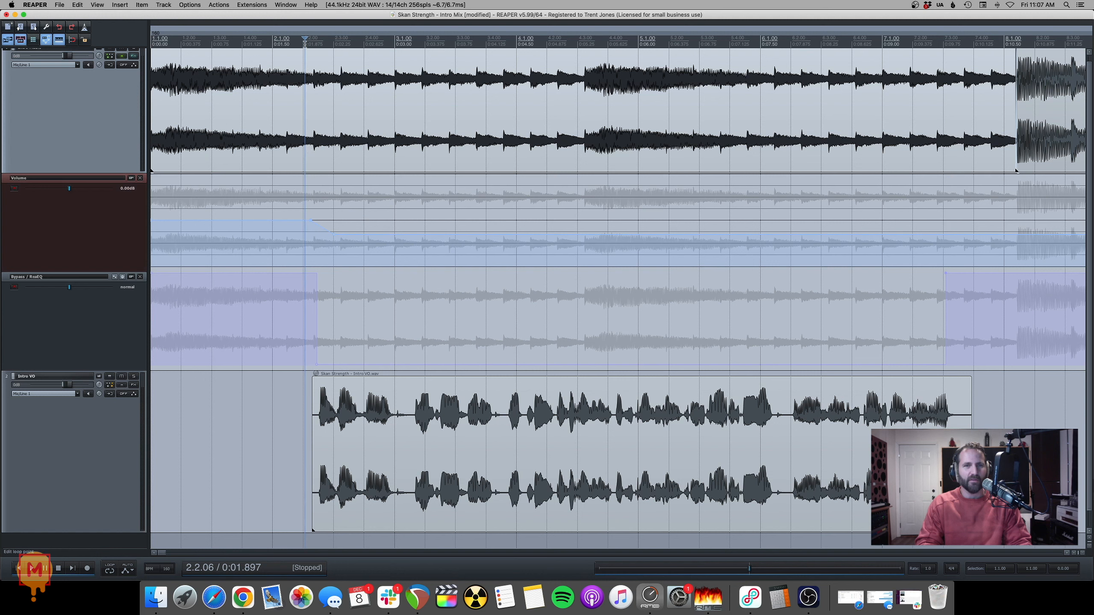
{"action": "left_click_drag", "start_coordinate": [305, 43], "coordinate": [358, 45]}
{"action": "right_click", "coordinate": [324, 48]}
{"action": "left_click", "coordinate": [356, 51]}
{"action": "left_click", "coordinate": [316, 389]}
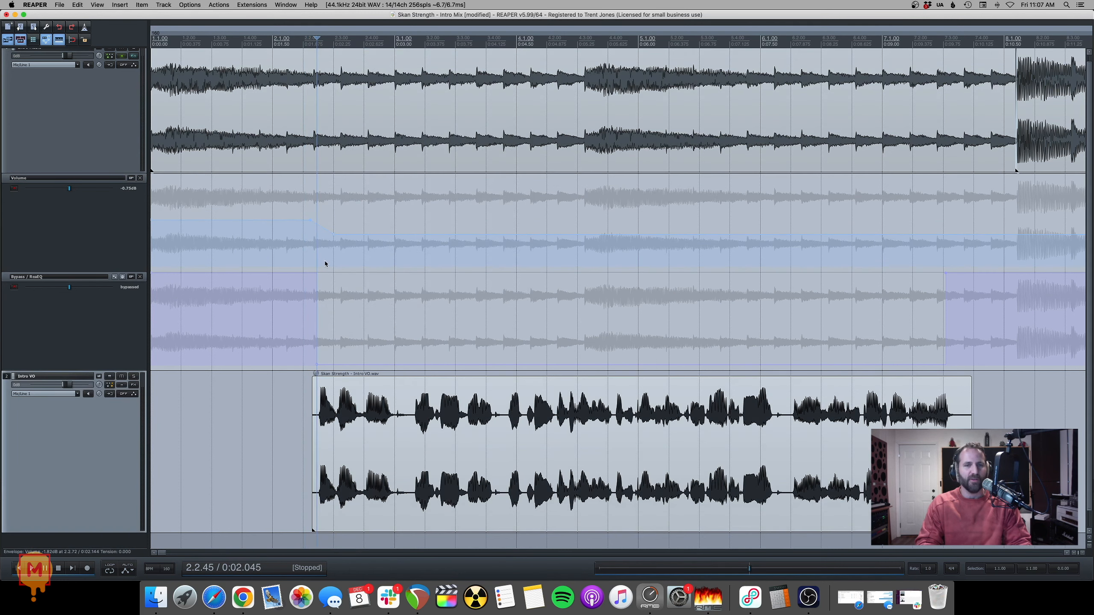
Step: Move the start point of the music's volume ramp earlier, to about 2.2.00, ahead of the voice-over
{"action": "left_click_drag", "start_coordinate": [309, 220], "coordinate": [334, 234]}
{"action": "left_click", "coordinate": [341, 251]}
{"action": "left_click", "coordinate": [333, 395]}
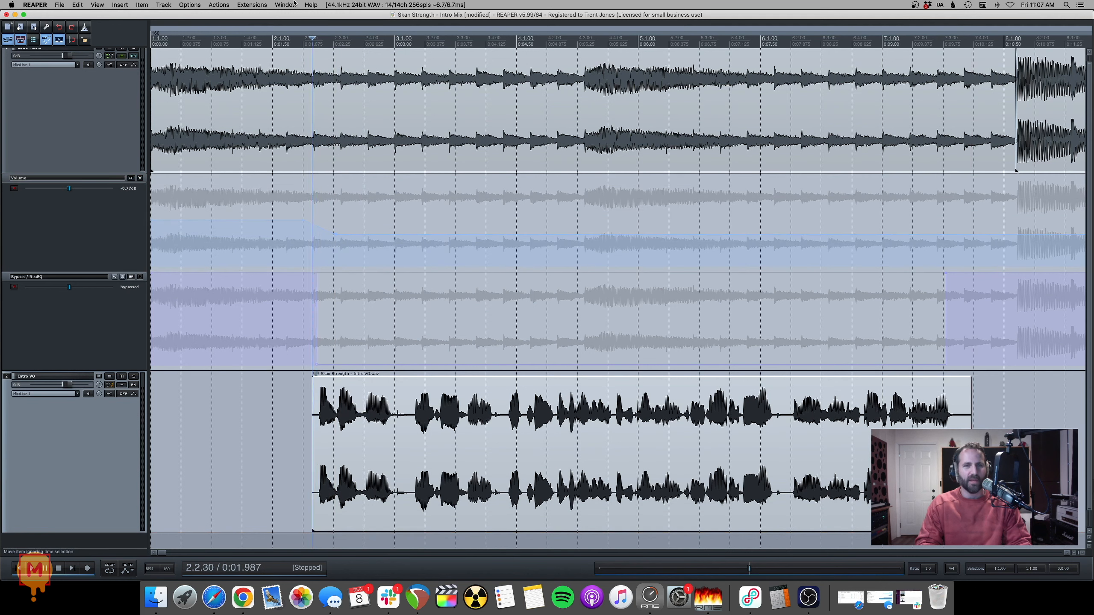
Step: Compare the voice-over's first word with the volume ramp start using a time selection from 2.2.30, and remove the selection
{"action": "left_click_drag", "start_coordinate": [312, 41], "coordinate": [334, 43]}
{"action": "scroll", "coordinate": [409, 185], "scroll_direction": "down", "scroll_amount": 1}
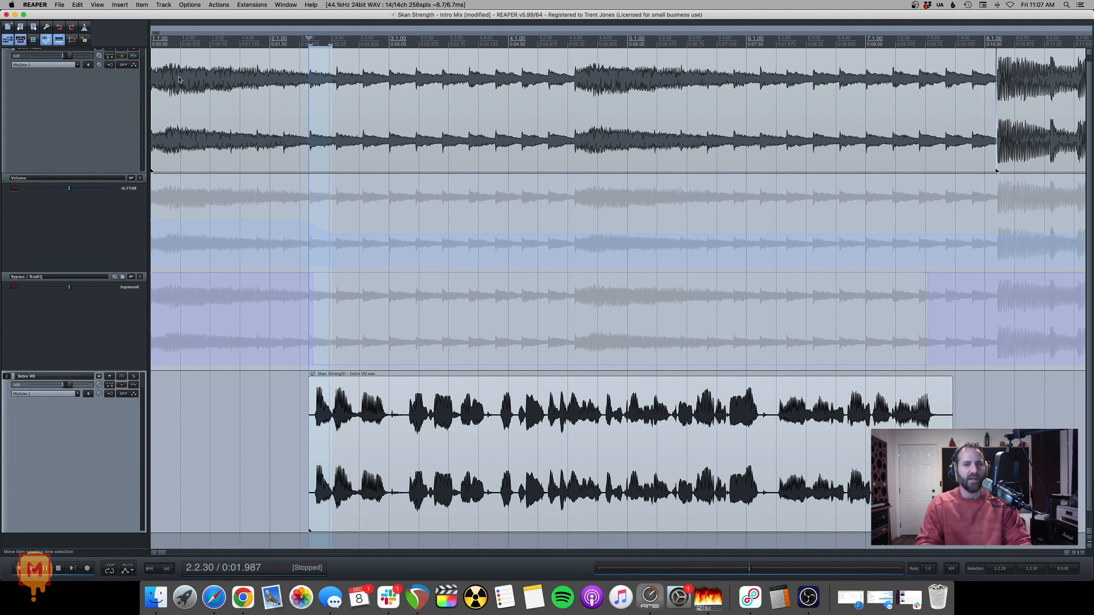
{"action": "left_click", "coordinate": [300, 220]}
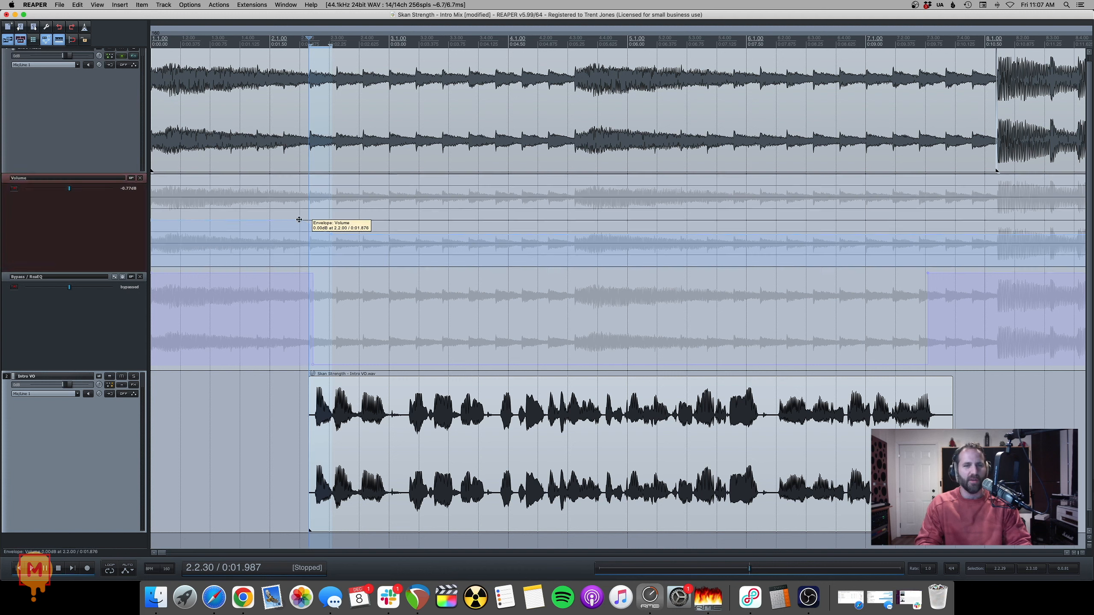
{"action": "mouse_move", "coordinate": [300, 220]}
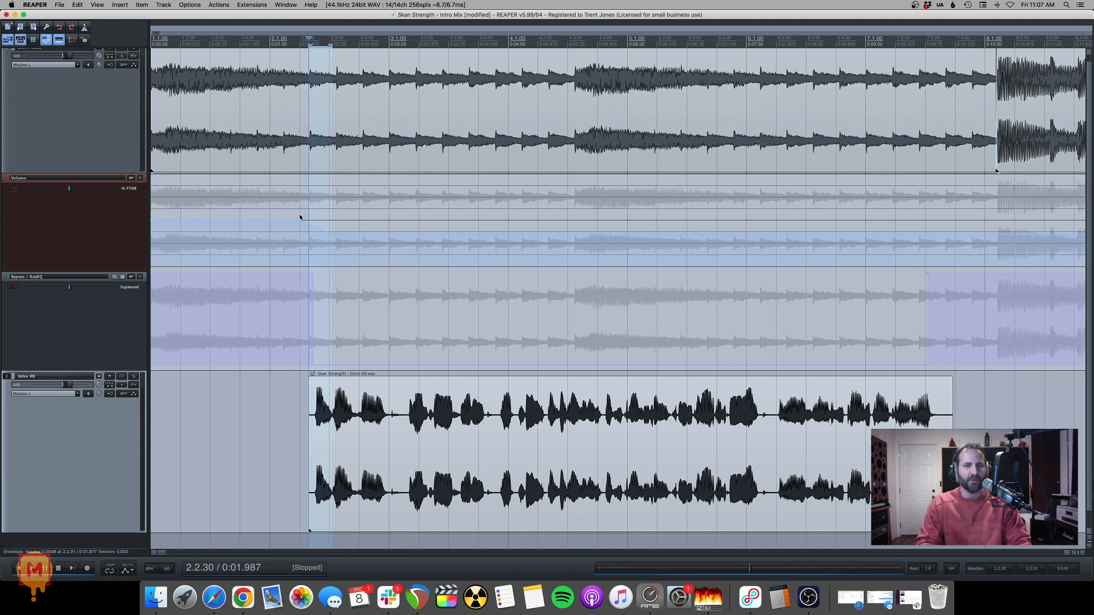
{"action": "left_click", "coordinate": [300, 217]}
{"action": "right_click", "coordinate": [316, 44]}
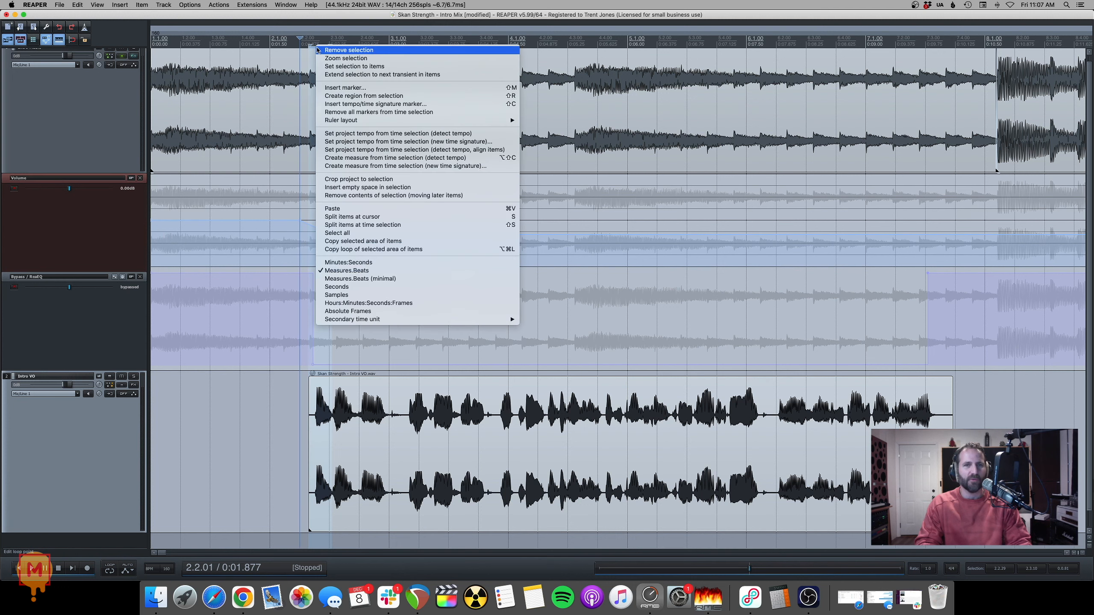
{"action": "left_click", "coordinate": [327, 49]}
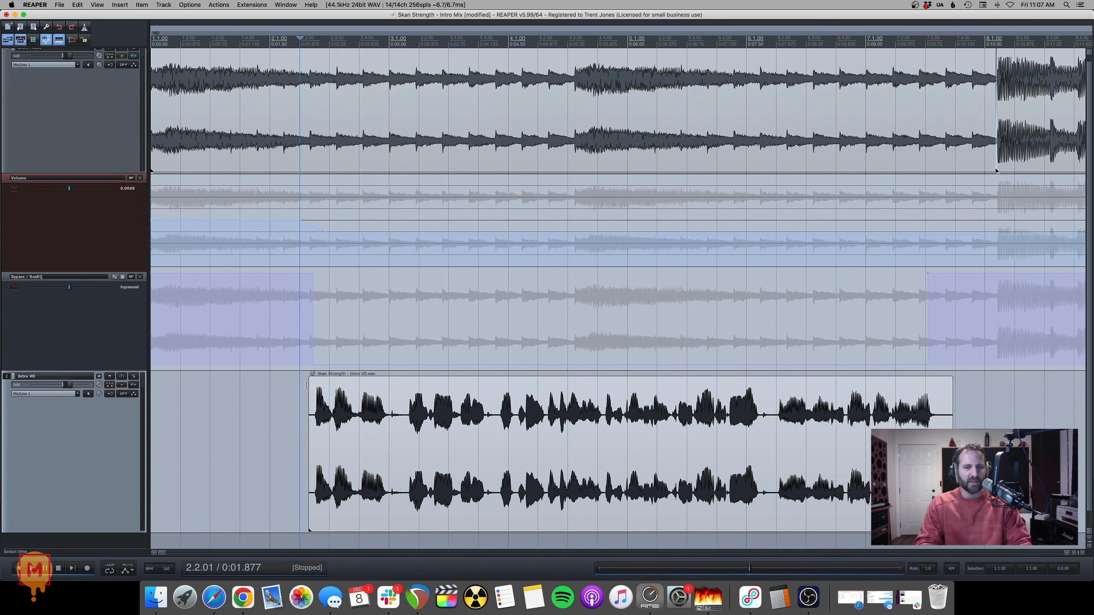
Step: Check the lower end of the volume ramp by placing the edit cursor at 2.3.17, and return to the project start
{"action": "left_click", "coordinate": [329, 214]}
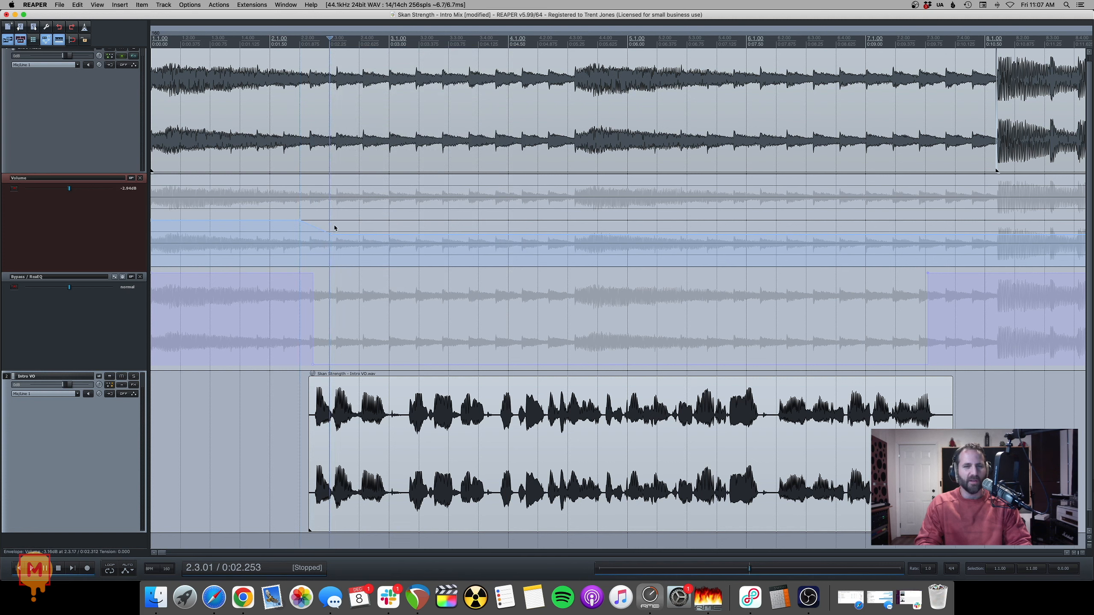
{"action": "left_click", "coordinate": [334, 227]}
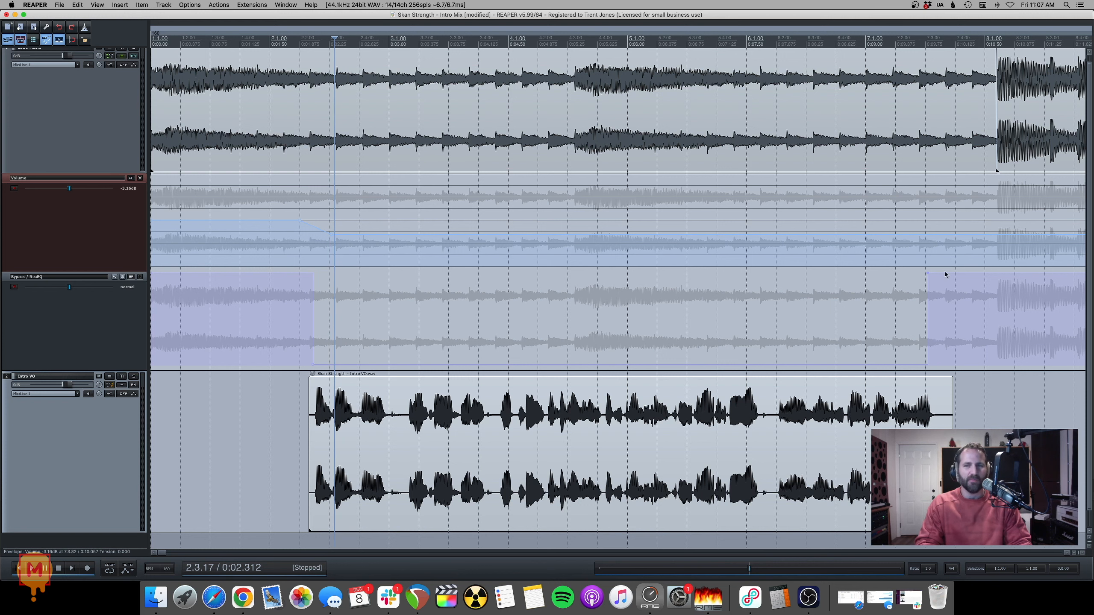
{"action": "left_click", "coordinate": [435, 108]}
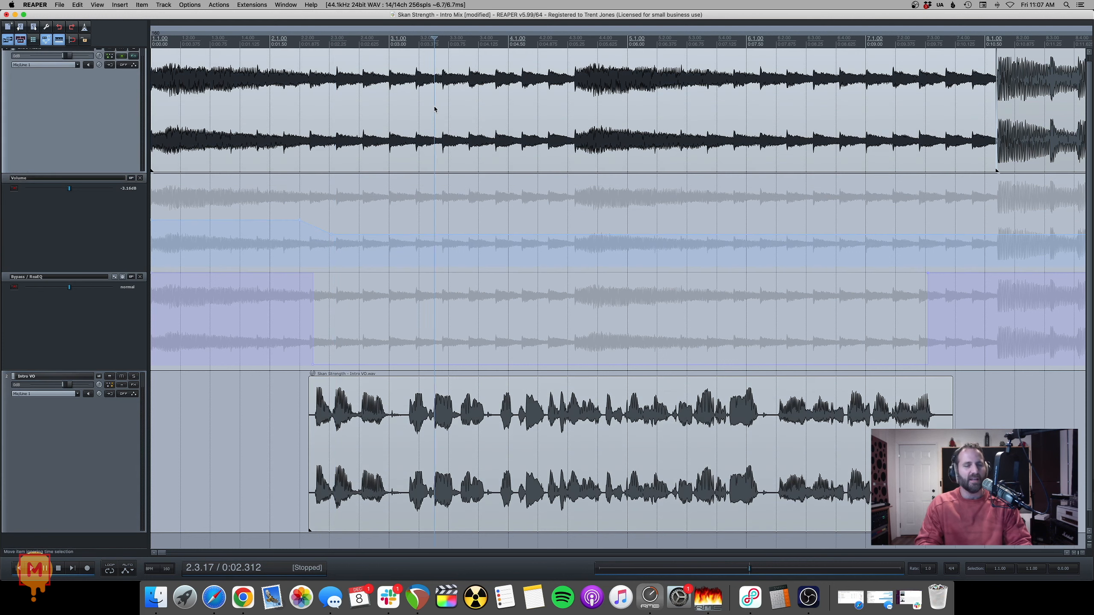
{"action": "key", "text": "Home"}
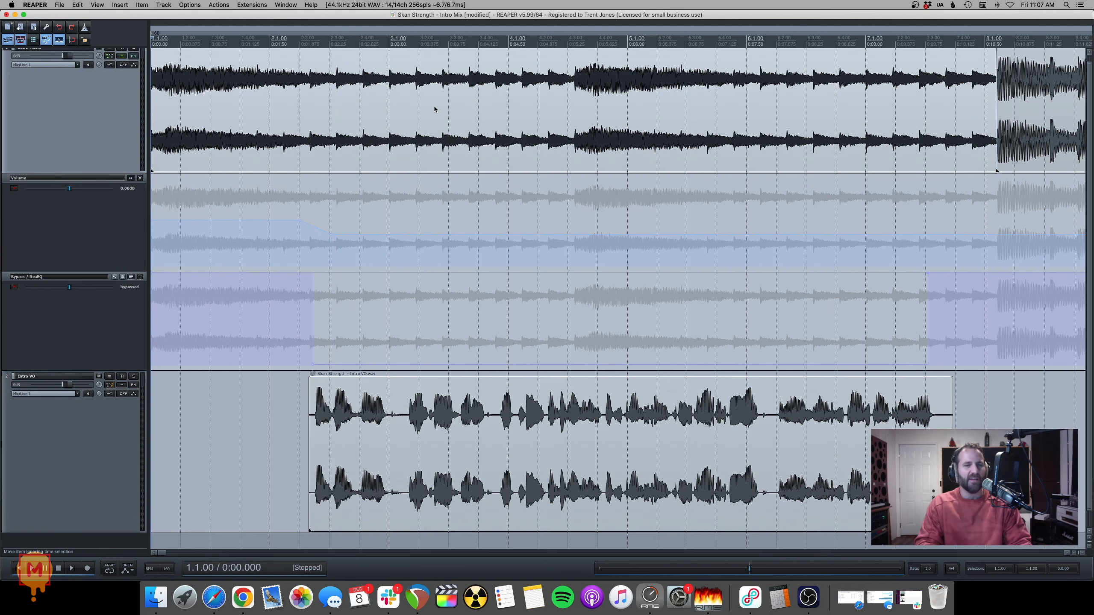
Step: Add Volume envelope points at the voice-over's end, ramping the music from -3.16 dB back up to full level by about 7.3.60
{"action": "left_click", "coordinate": [912, 409]}
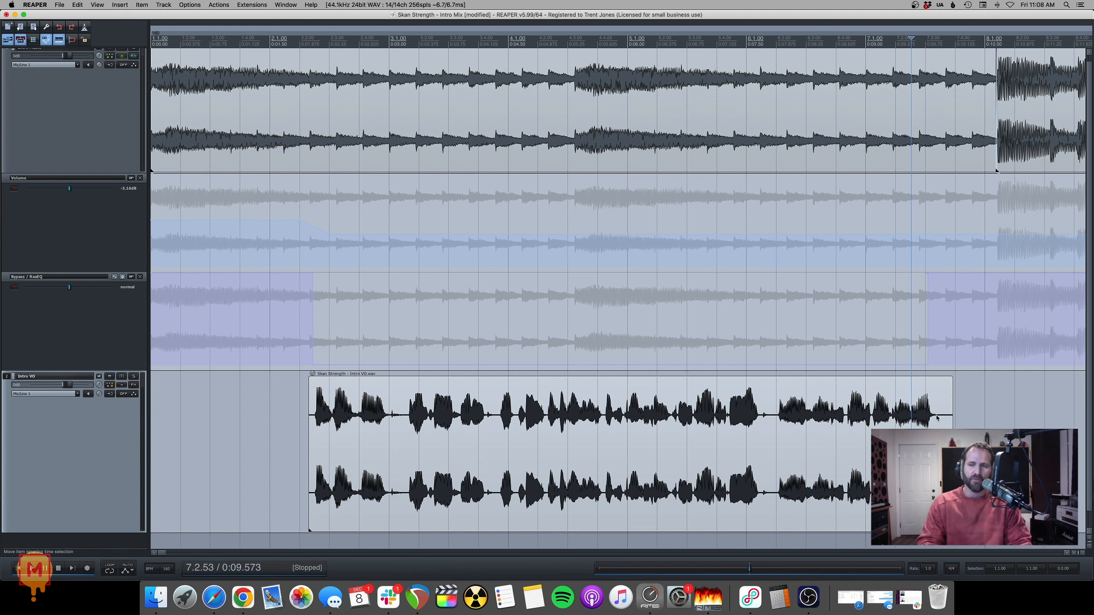
{"action": "left_click", "coordinate": [912, 411]}
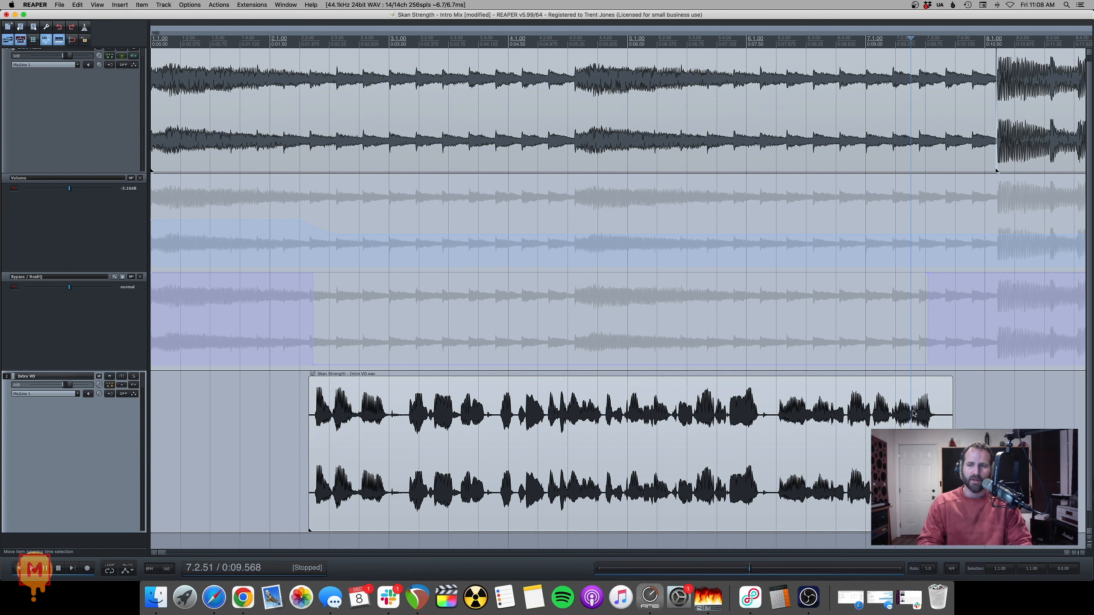
{"action": "left_click", "coordinate": [913, 233]}
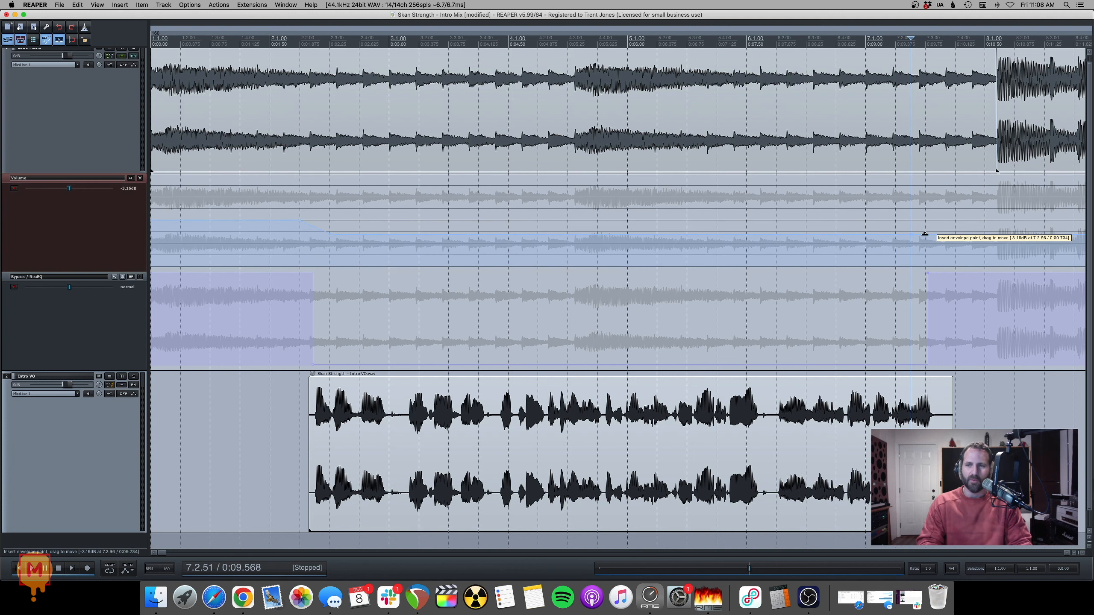
{"action": "left_click", "coordinate": [932, 403]}
{"action": "left_click", "coordinate": [943, 407]}
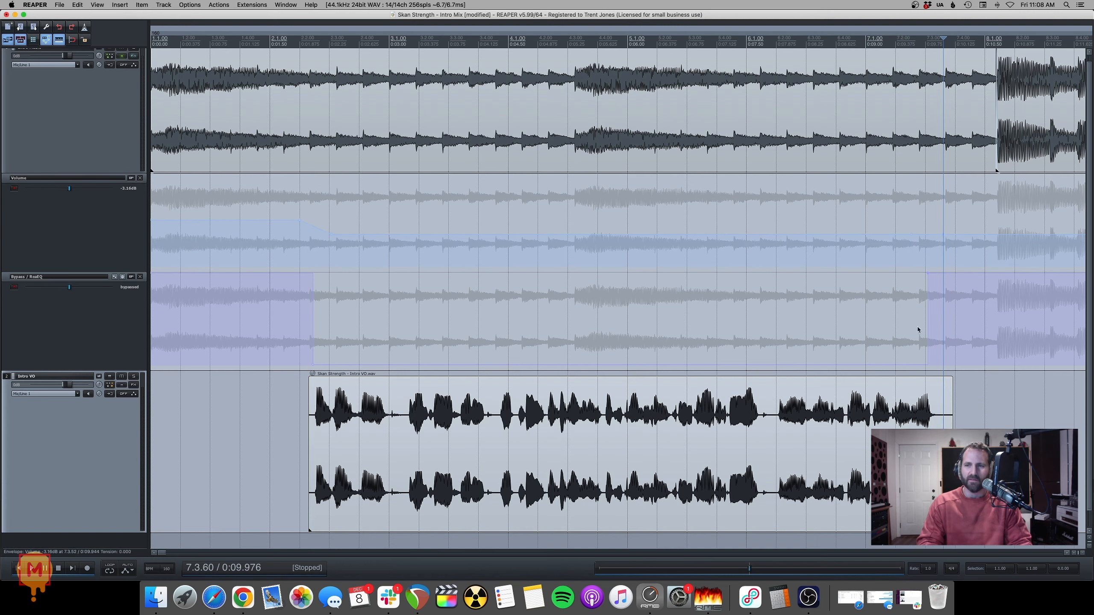
{"action": "left_click", "coordinate": [943, 236]}
{"action": "left_click", "coordinate": [654, 177]}
{"action": "scroll", "coordinate": [653, 258], "scroll_direction": "down", "scroll_amount": 6}
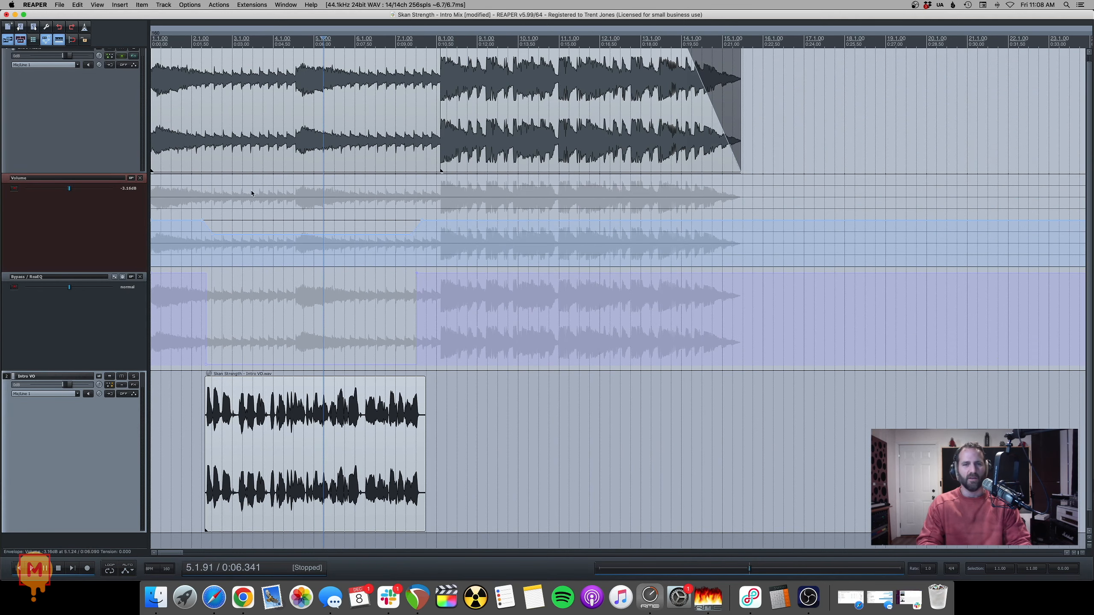
Step: Play the intro from the project start past the voice-over to hear the automated volume dip
{"action": "left_click", "coordinate": [175, 39]}
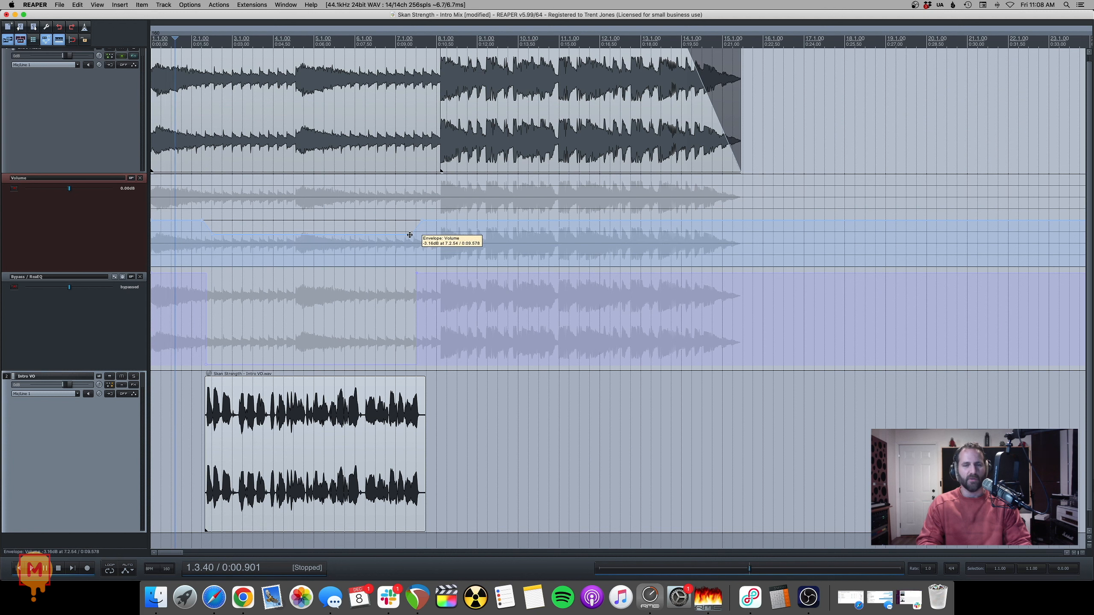
{"action": "left_click", "coordinate": [415, 158]}
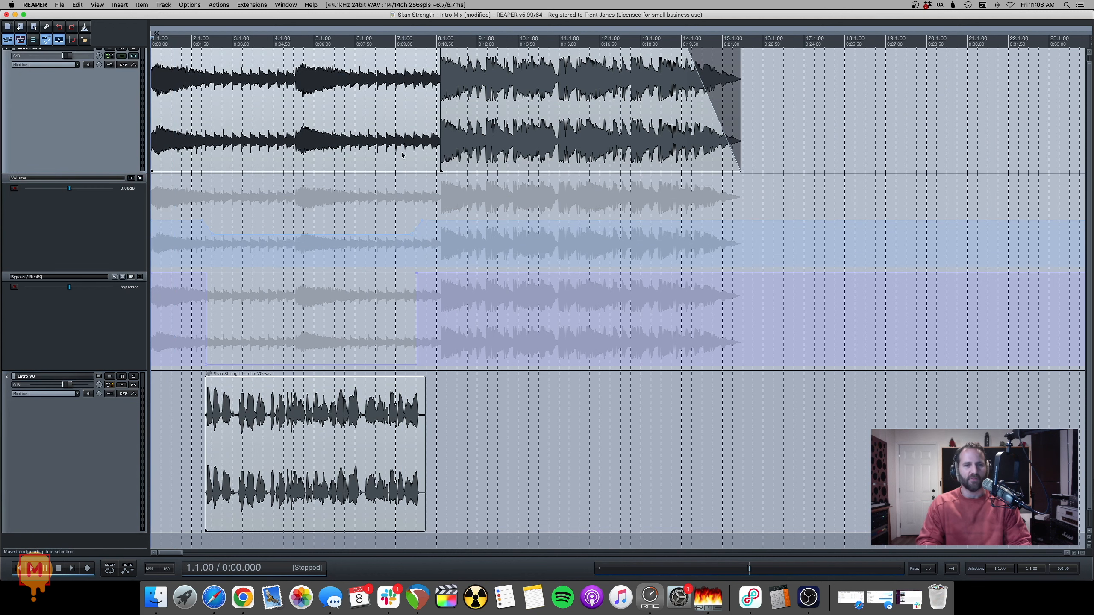
{"action": "key", "text": "space"}
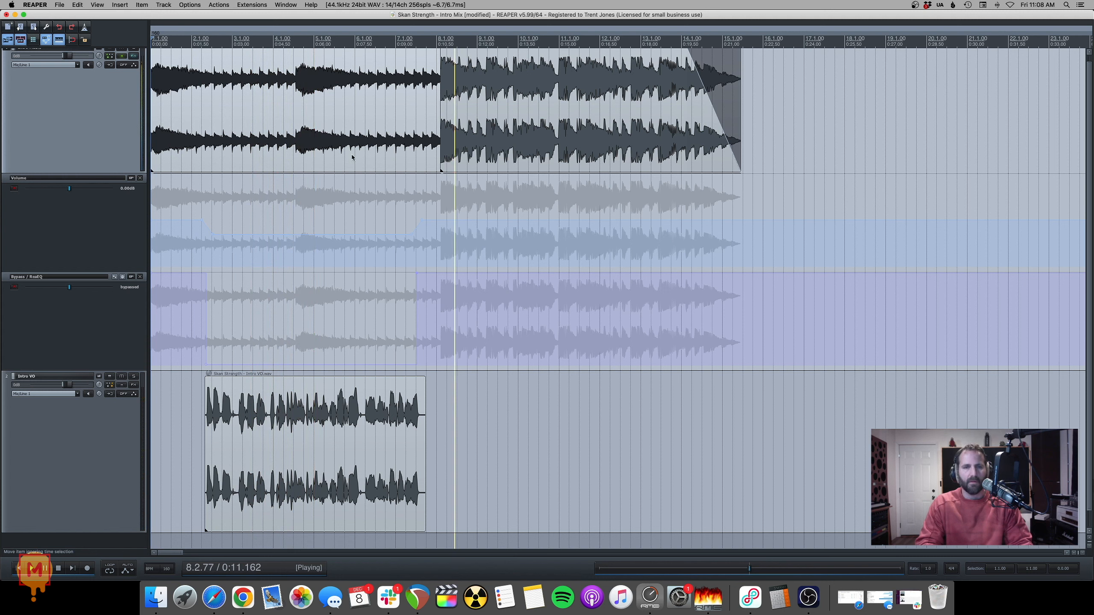
{"action": "key", "text": "space"}
Step: Lengthen the opening volume ramp by moving its -3.16 dB point past 2.4.00 and its start point to about 2.2.37
{"action": "left_click", "coordinate": [324, 130]}
{"action": "left_click", "coordinate": [205, 142]}
{"action": "scroll", "coordinate": [205, 142], "scroll_direction": "up", "scroll_amount": 5}
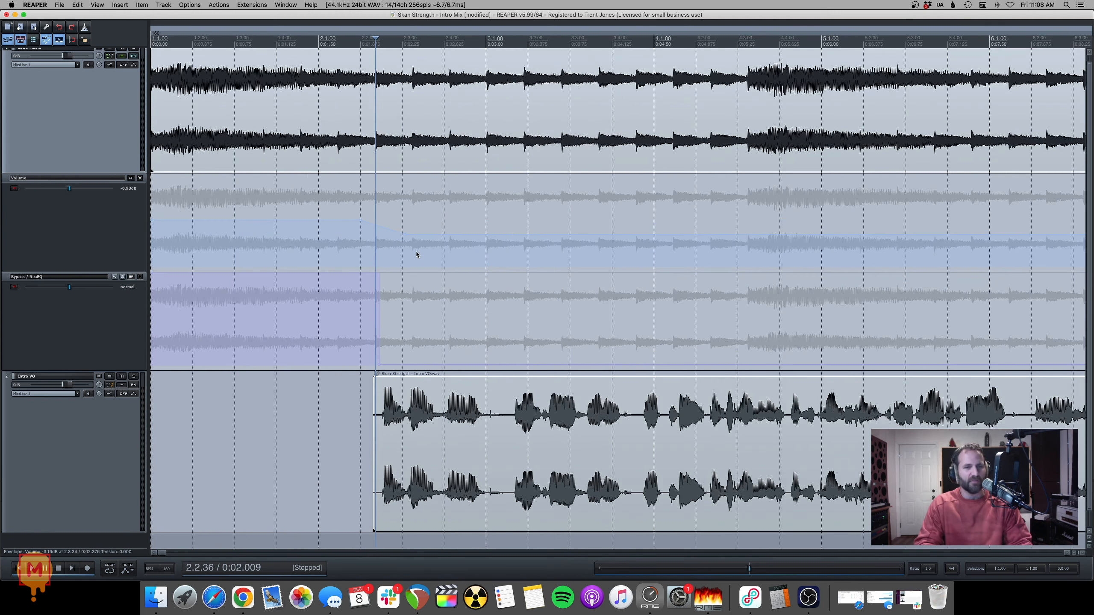
{"action": "scroll", "coordinate": [426, 258], "scroll_direction": "up", "scroll_amount": 2}
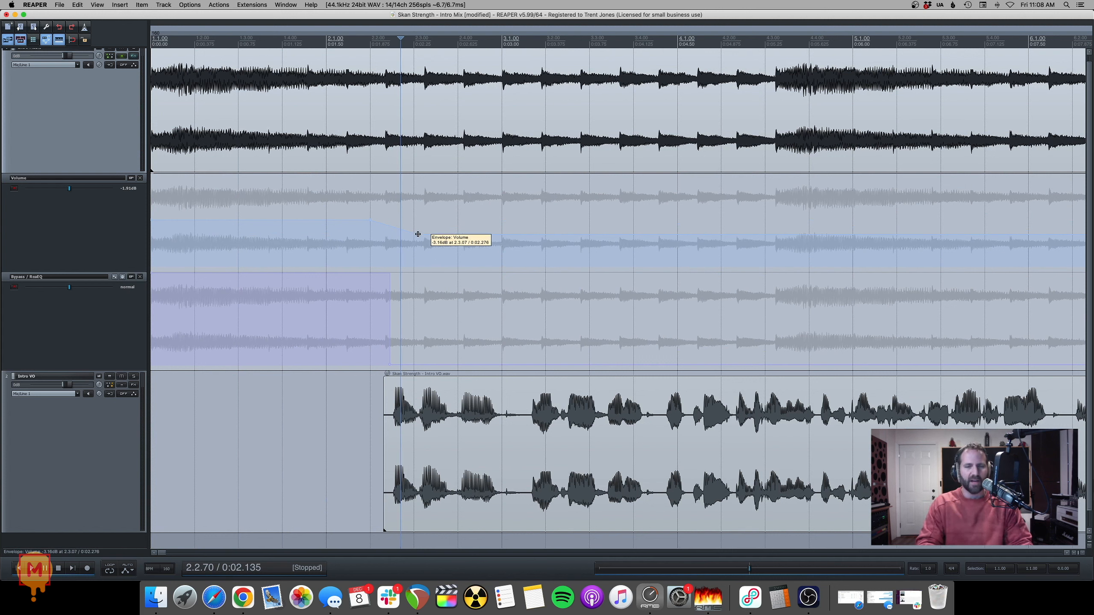
{"action": "left_click_drag", "start_coordinate": [418, 235], "coordinate": [466, 234]}
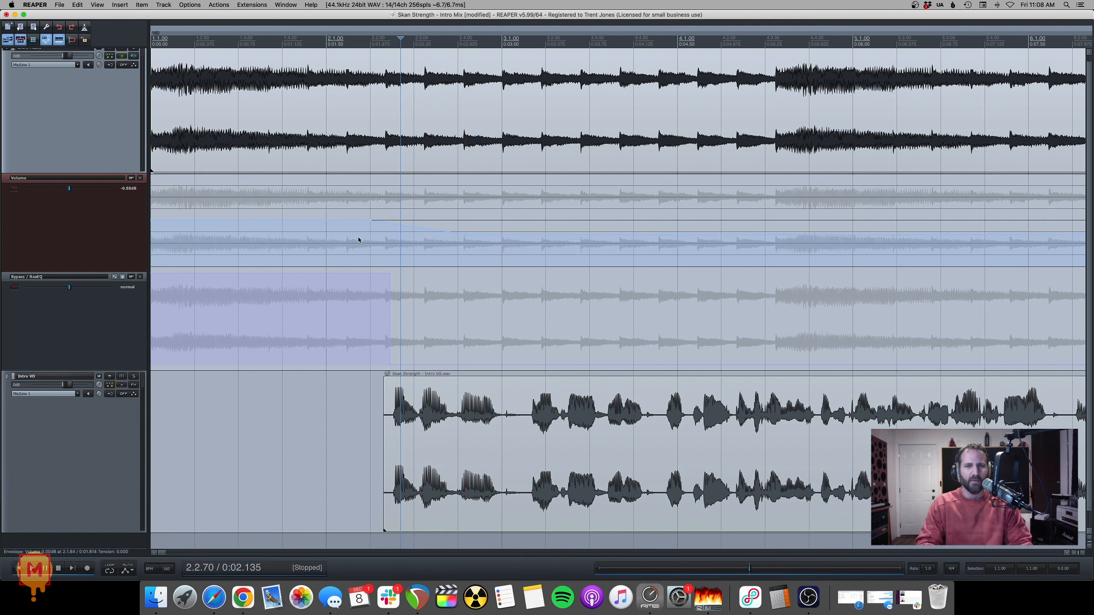
{"action": "left_click_drag", "start_coordinate": [372, 220], "coordinate": [387, 220]}
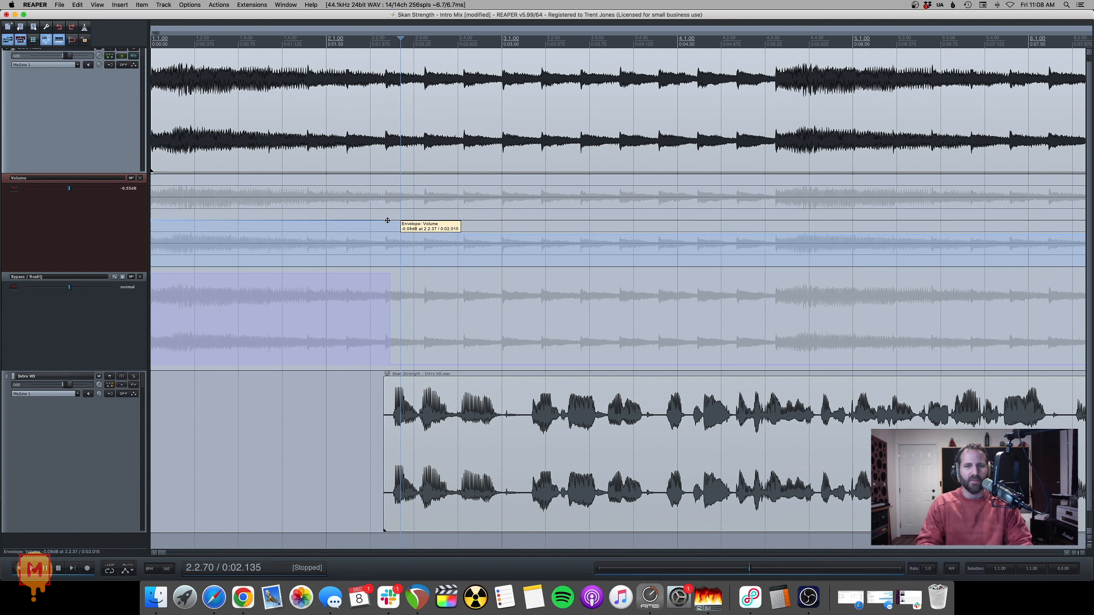
Step: Examine the lengthened volume ramp against the voice-over, marking 2.2.39 to 2.4.26 with a time selection and removing it
{"action": "left_click", "coordinate": [346, 44]}
{"action": "scroll", "coordinate": [387, 218], "scroll_direction": "down", "scroll_amount": 4}
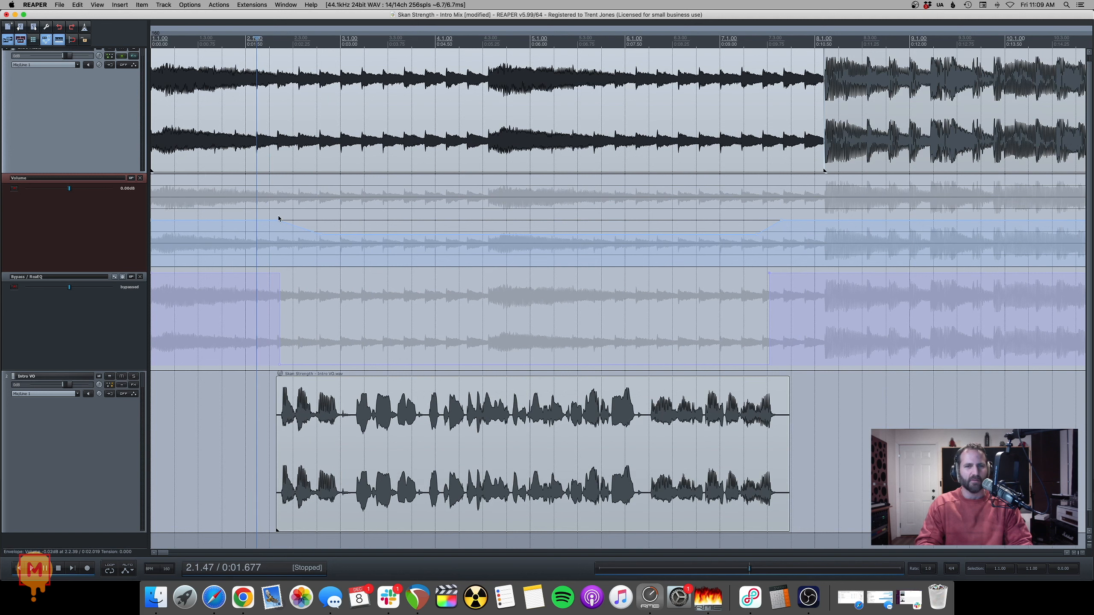
{"action": "left_click", "coordinate": [278, 218]}
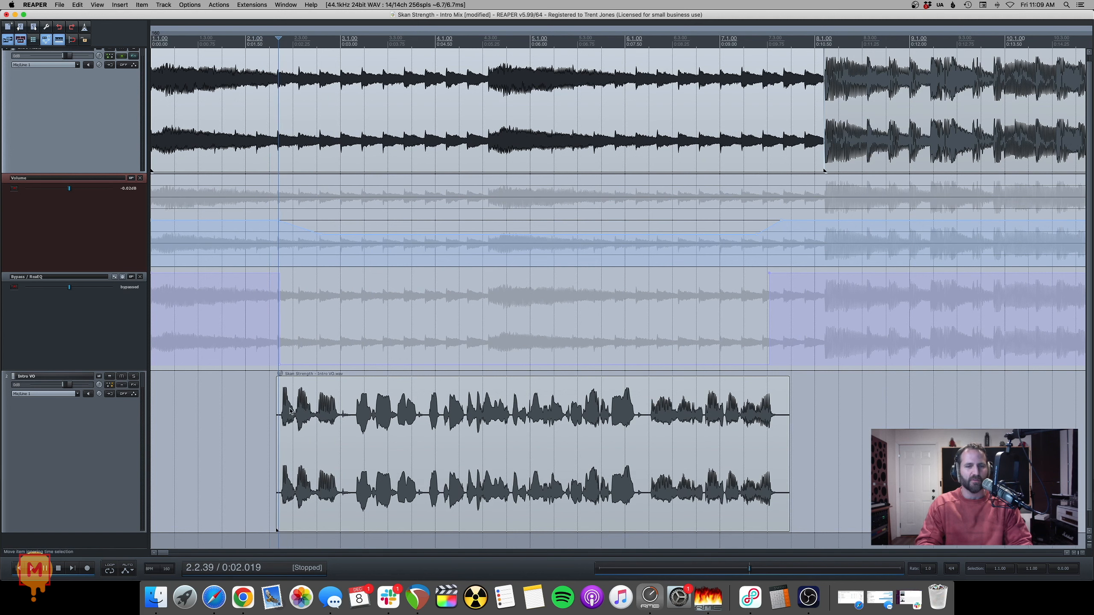
{"action": "scroll", "coordinate": [385, 254], "scroll_direction": "up", "scroll_amount": 1}
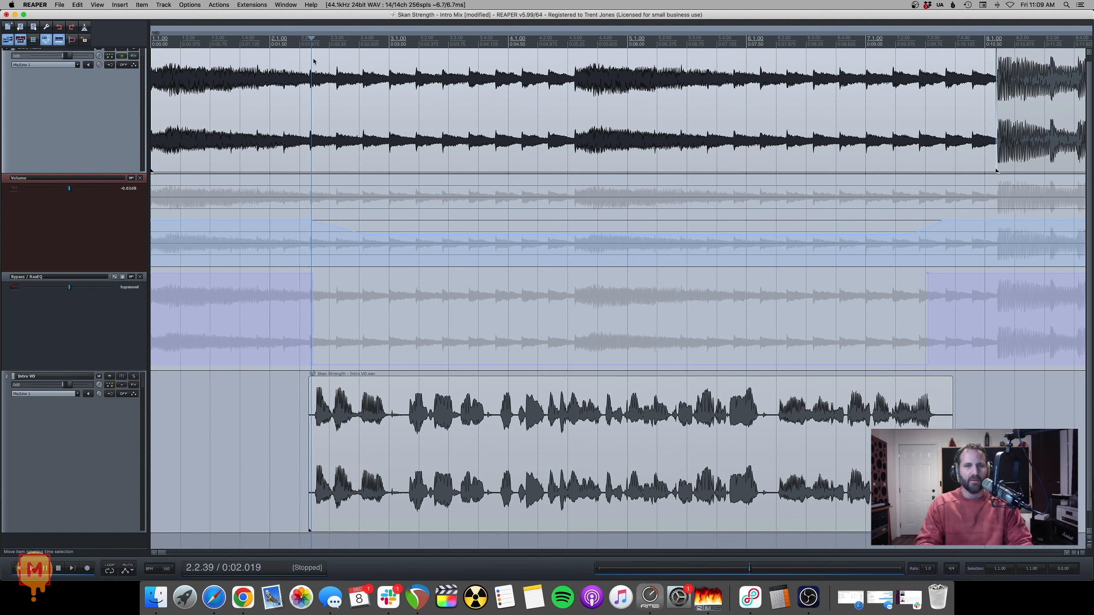
{"action": "left_click_drag", "start_coordinate": [313, 61], "coordinate": [367, 50]}
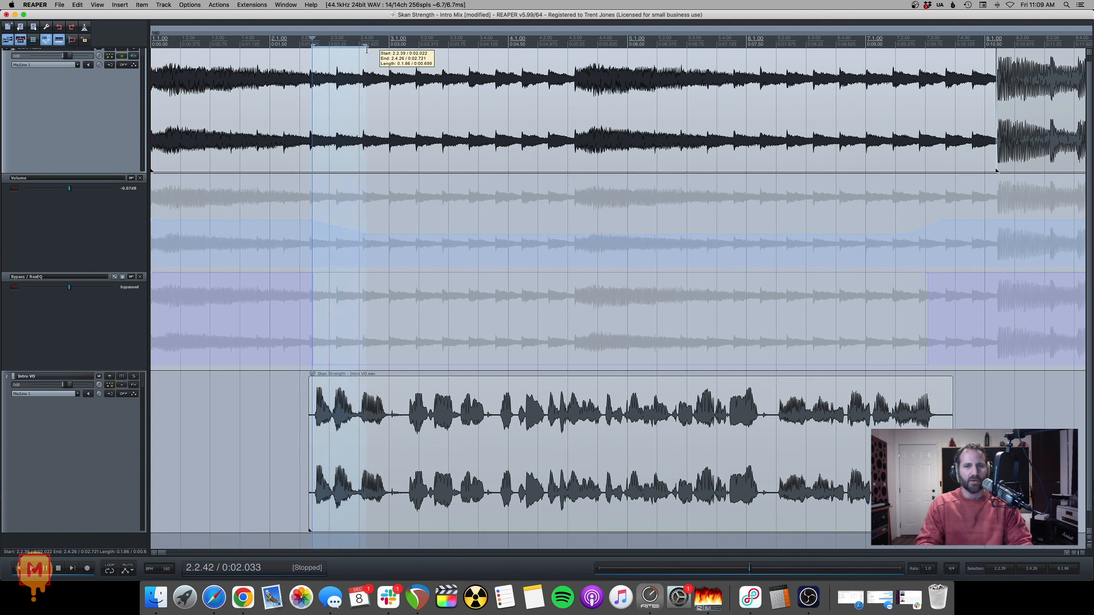
{"action": "right_click", "coordinate": [356, 44]}
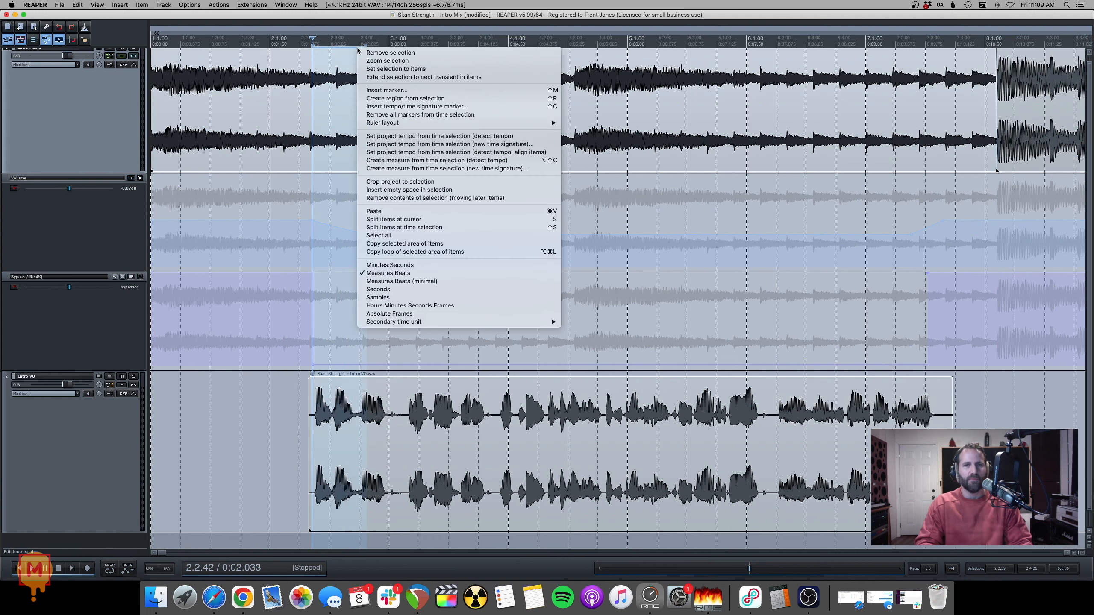
{"action": "left_click", "coordinate": [367, 51]}
Step: Play the intro from the project start to hear the longer volume fade into the voice-over
{"action": "key", "text": "Home"}
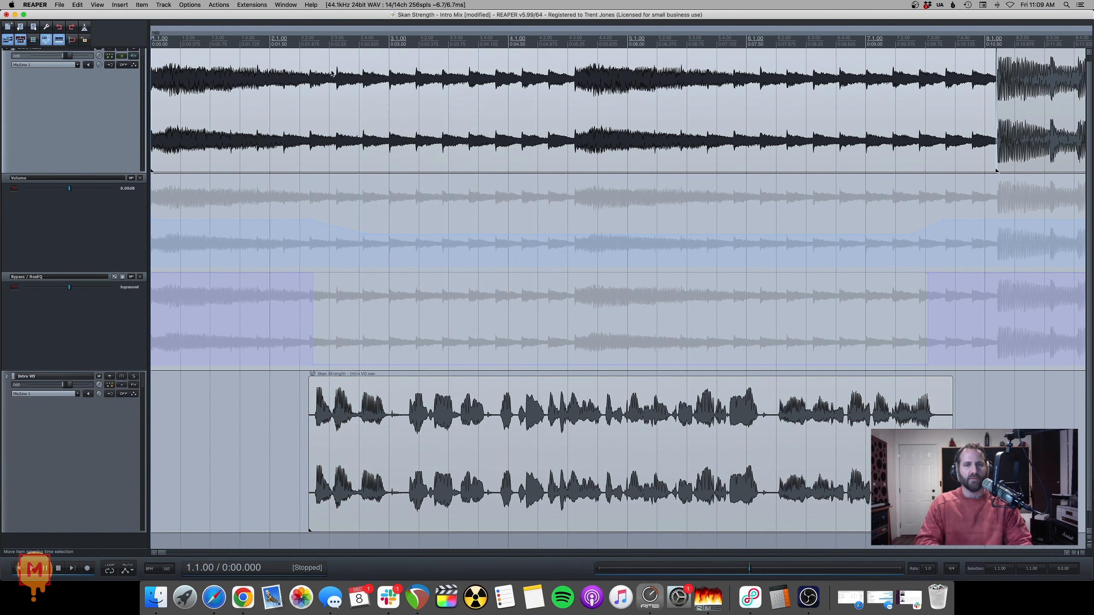
{"action": "key", "text": "space"}
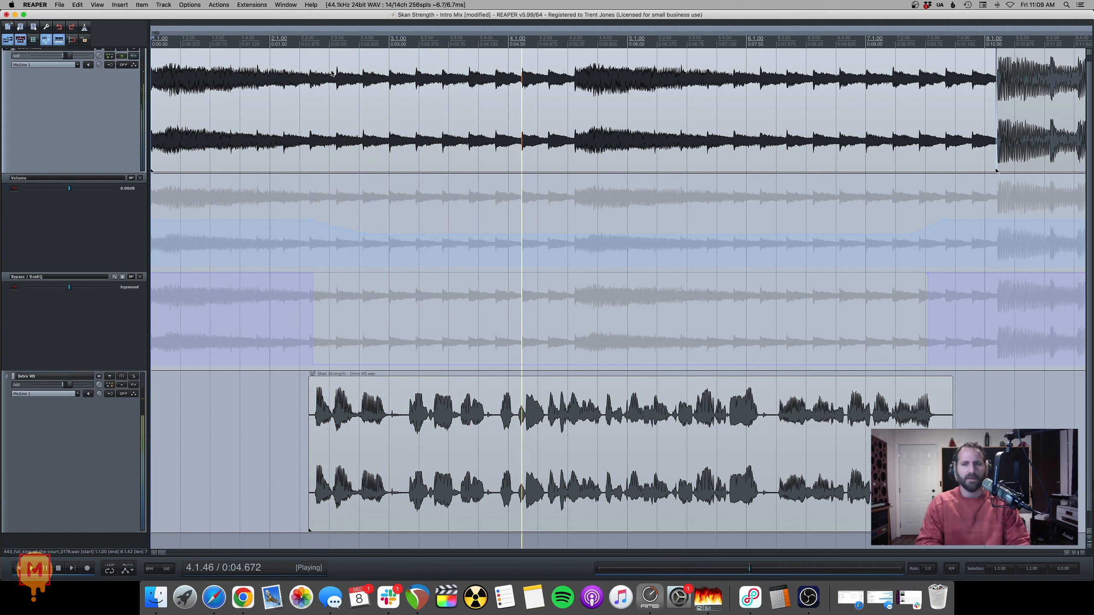
{"action": "key", "text": "space"}
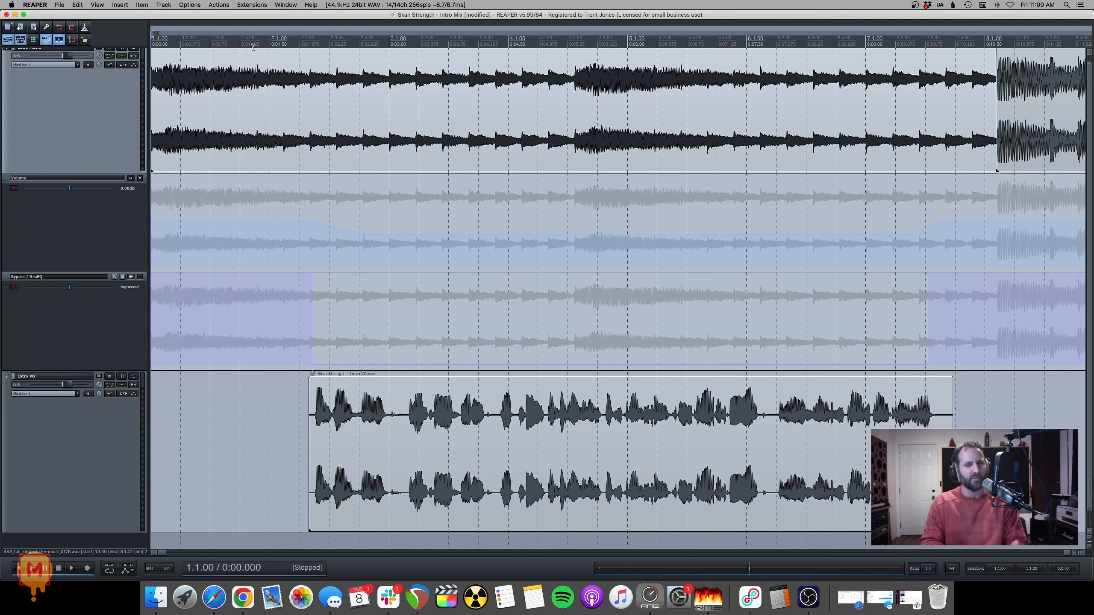
Step: Play the intro from the project start through the voice-over to hear the music's volume dip and recovery
{"action": "key", "text": "space"}
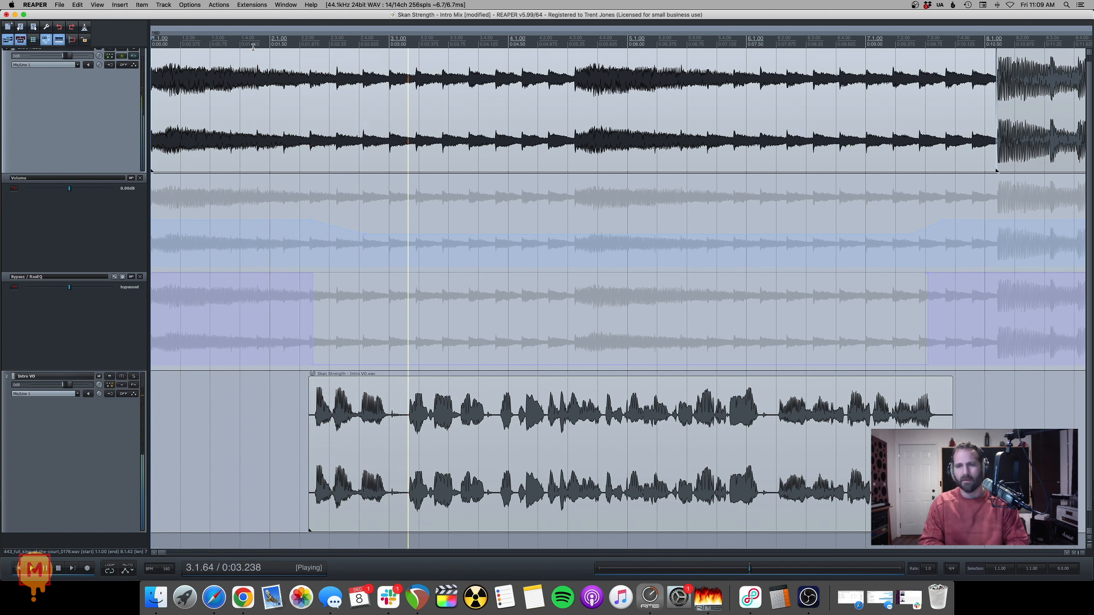
{"action": "scroll", "coordinate": [733, 93], "scroll_direction": "down", "scroll_amount": 2}
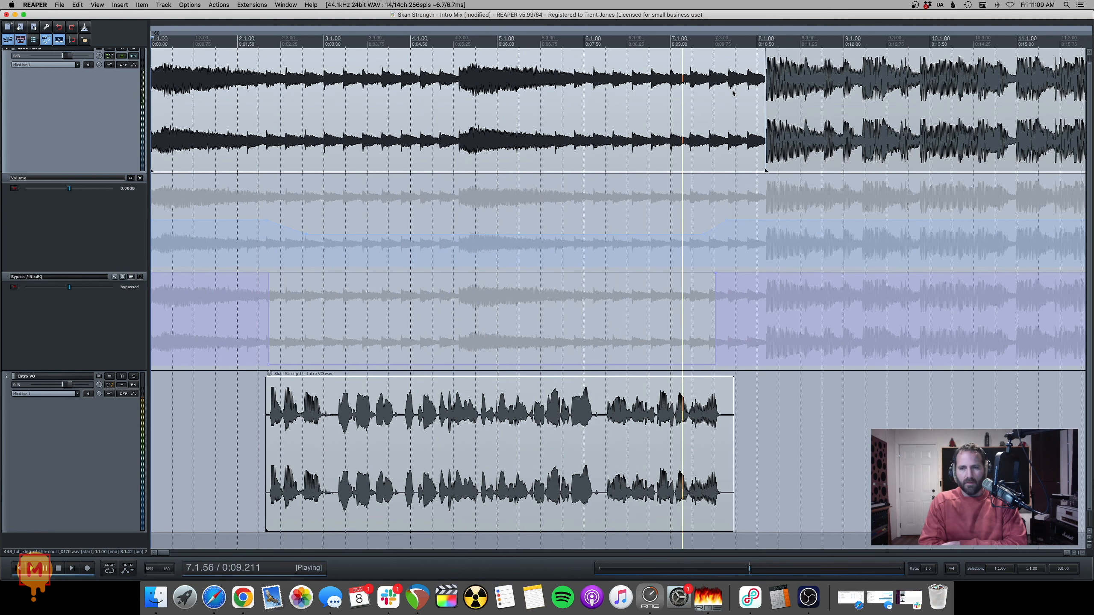
{"action": "key", "text": "space"}
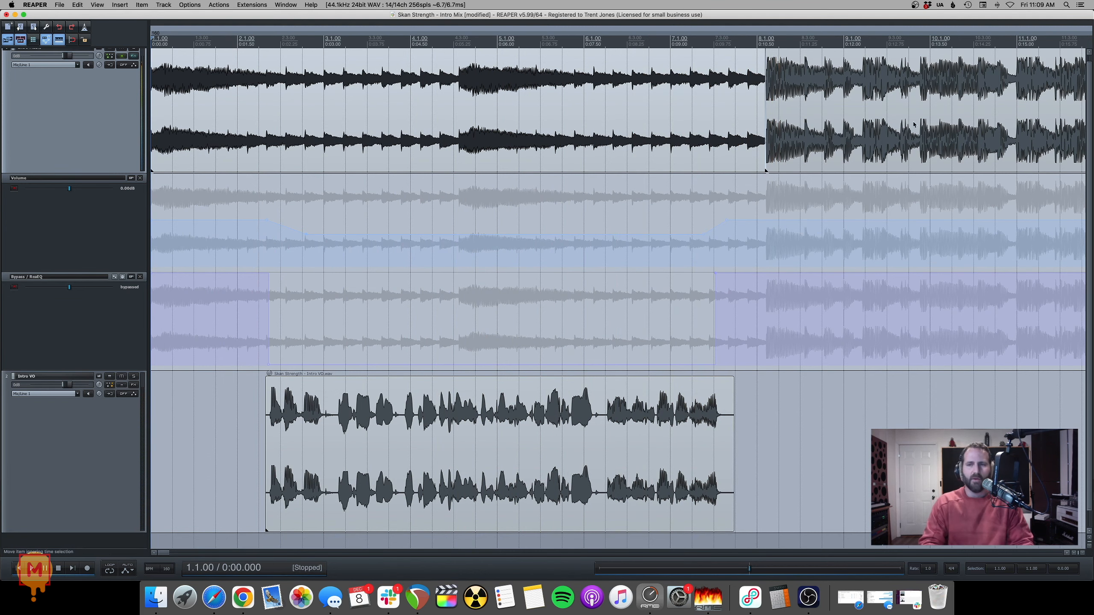
Step: Play the last voice-over phrase from 6.2.00 to hear where the music's closing volume ramp should rise
{"action": "left_click", "coordinate": [723, 191]}
{"action": "scroll", "coordinate": [701, 224], "scroll_direction": "up", "scroll_amount": 4}
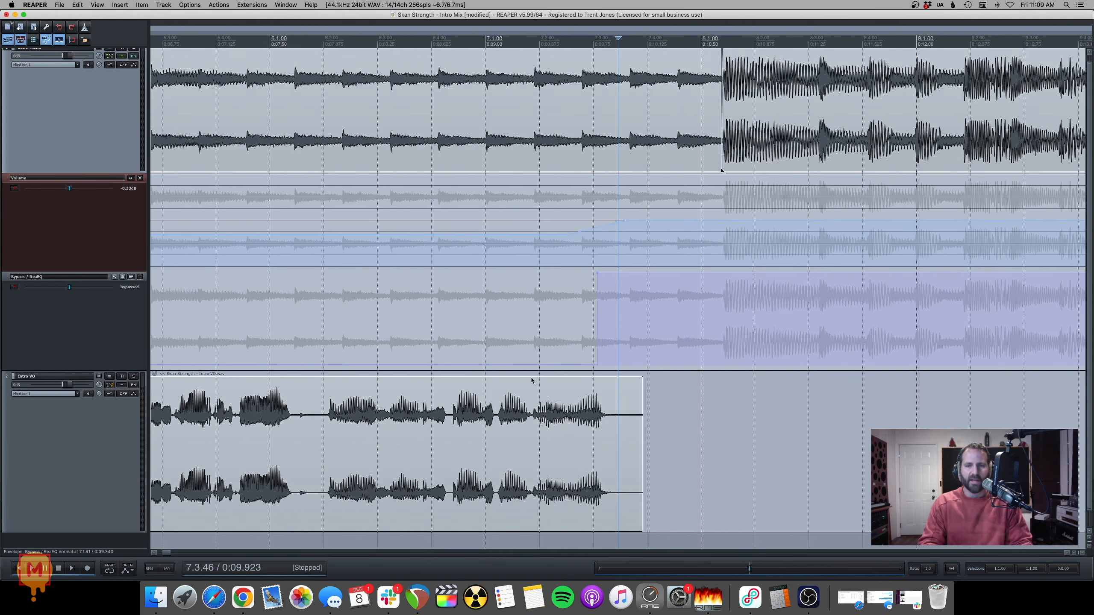
{"action": "scroll", "coordinate": [537, 413], "scroll_direction": "down", "scroll_amount": 3}
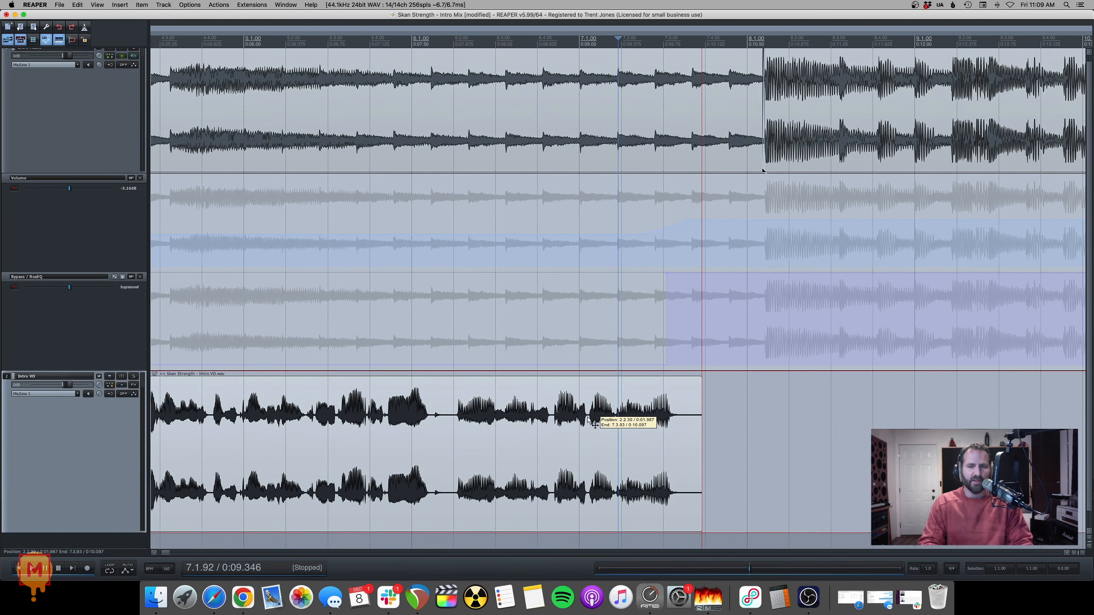
{"action": "scroll", "coordinate": [582, 418], "scroll_direction": "down", "scroll_amount": 3}
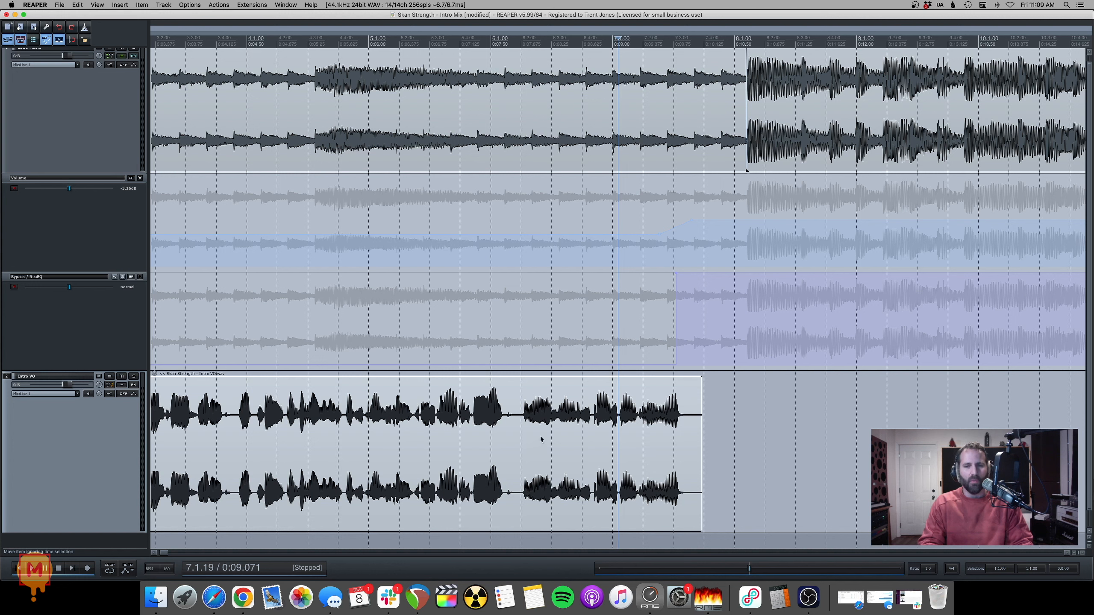
{"action": "left_click", "coordinate": [682, 428]}
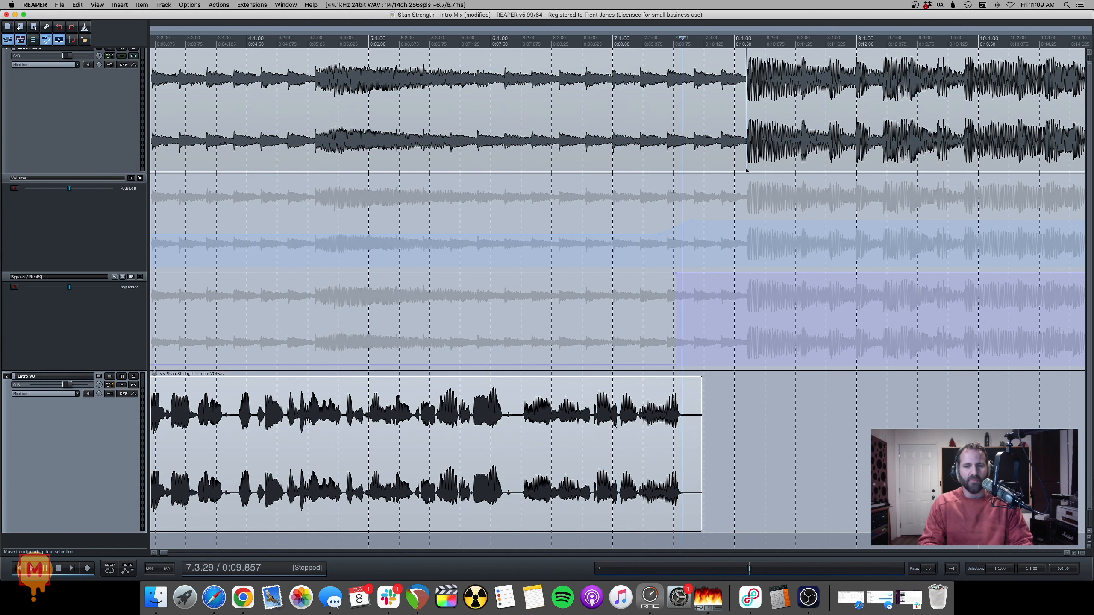
{"action": "left_click", "coordinate": [521, 416]}
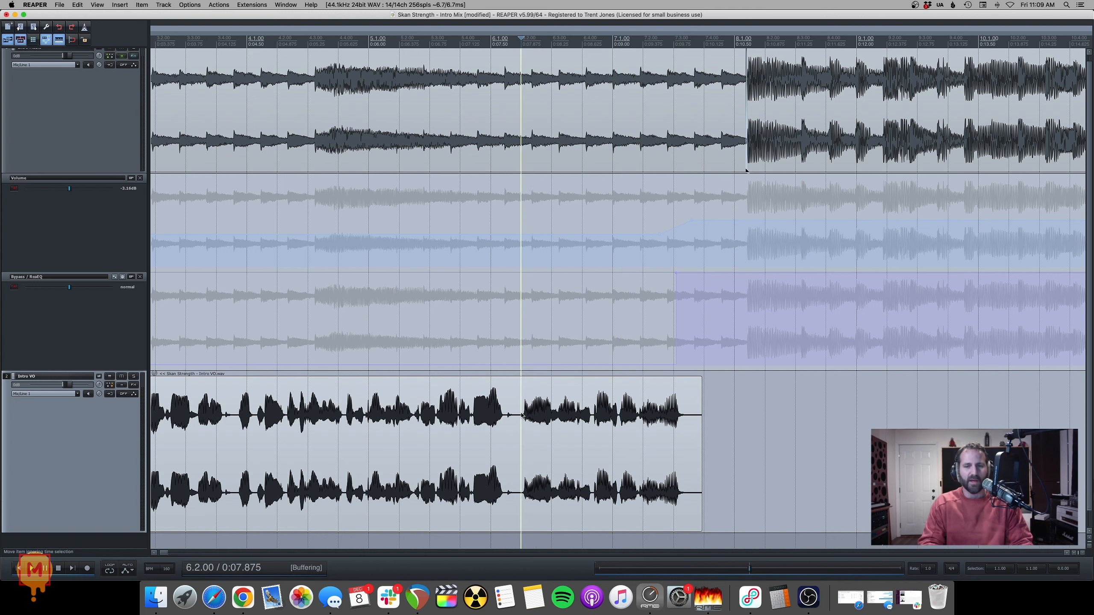
{"action": "key", "text": "space"}
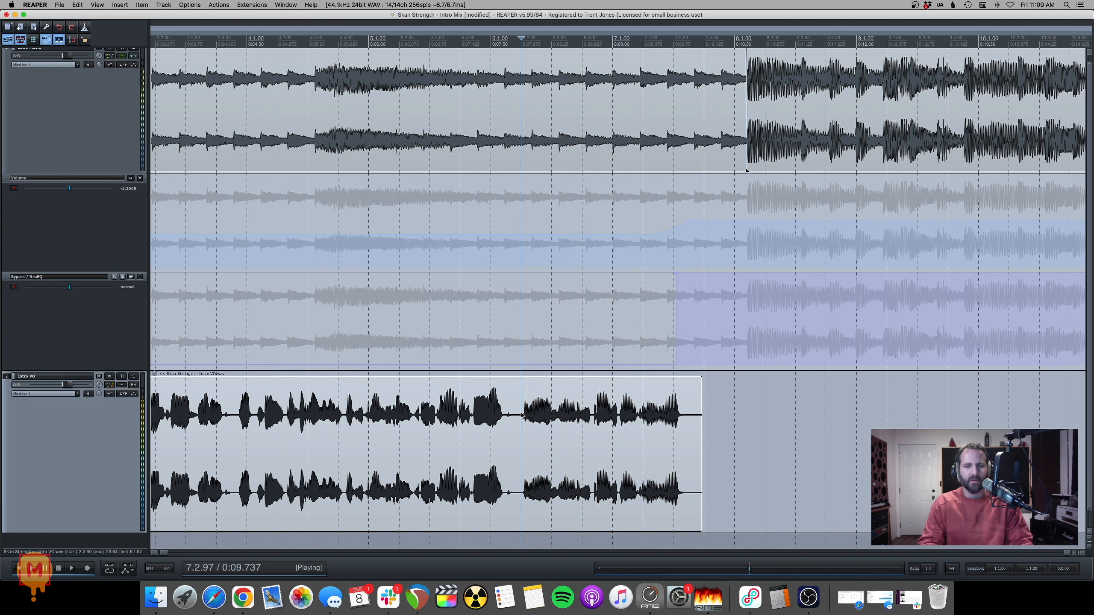
{"action": "key", "text": "space"}
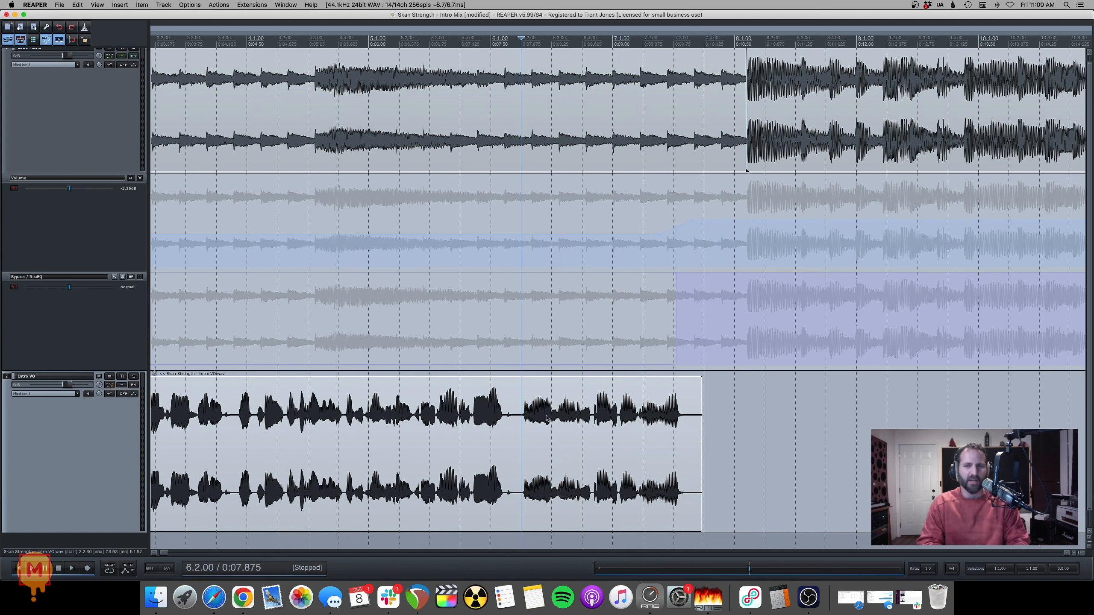
Step: Move the closing volume ramp earlier, with its low point at about 7.1.49 and its 0 dB point at 7.3.26
{"action": "left_click", "coordinate": [659, 232]}
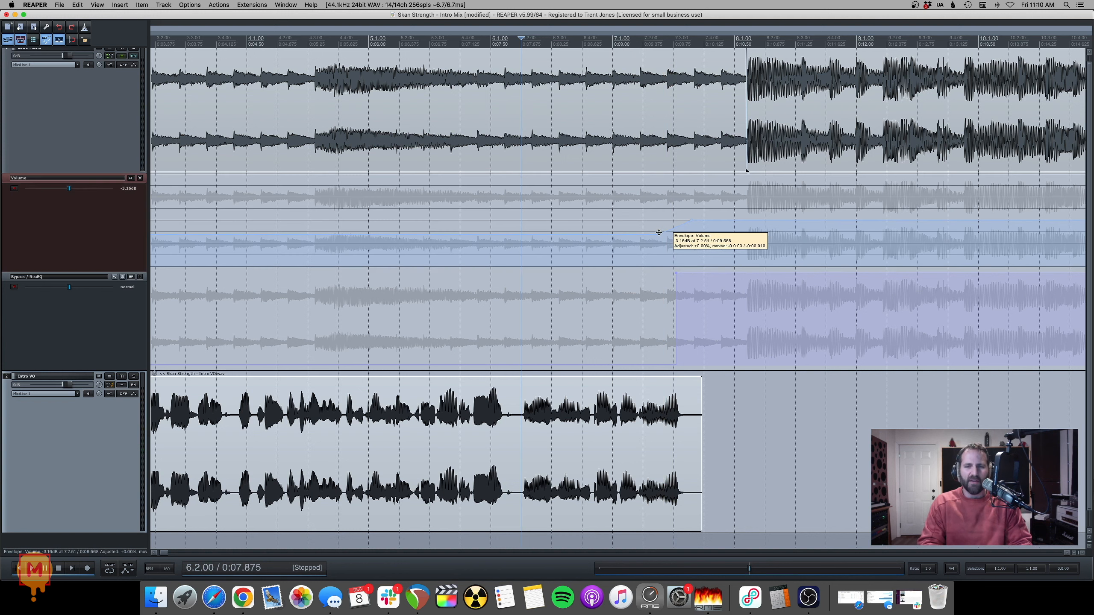
{"action": "left_click_drag", "start_coordinate": [659, 233], "coordinate": [680, 219]}
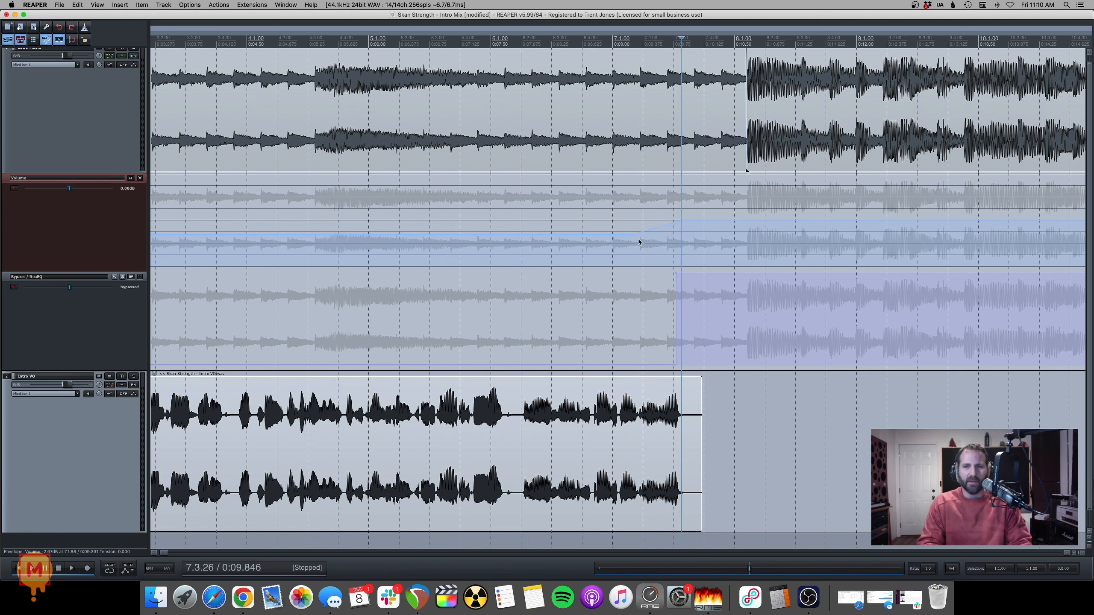
{"action": "left_click_drag", "start_coordinate": [634, 234], "coordinate": [628, 236]}
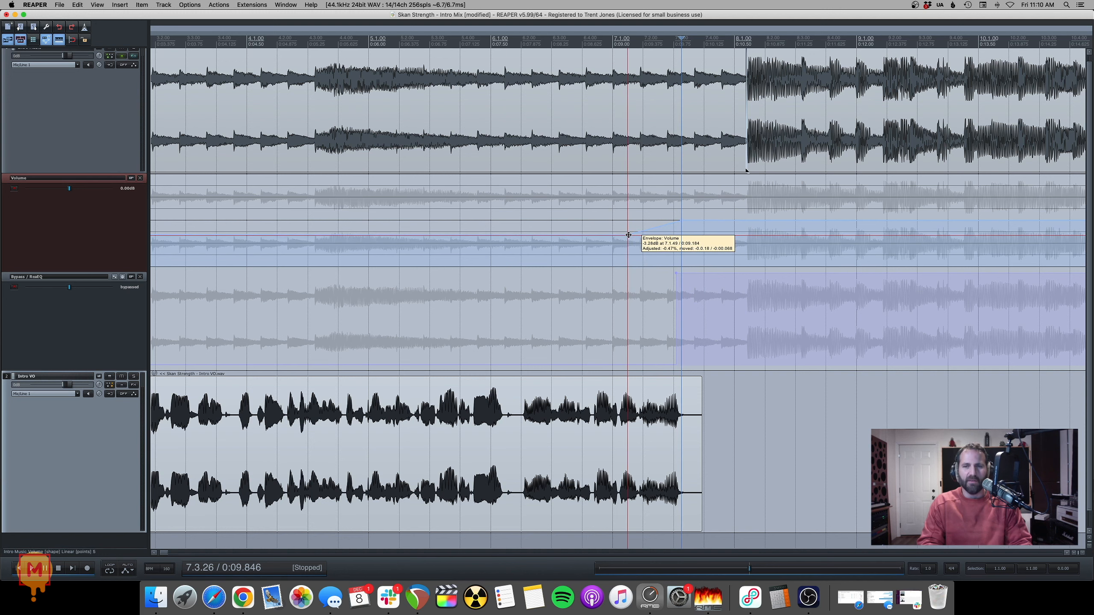
Step: Play from 6.2.06 past the end of the voice-over to hear the earlier closing volume ramp
{"action": "scroll", "coordinate": [629, 235], "scroll_direction": "down", "scroll_amount": 5}
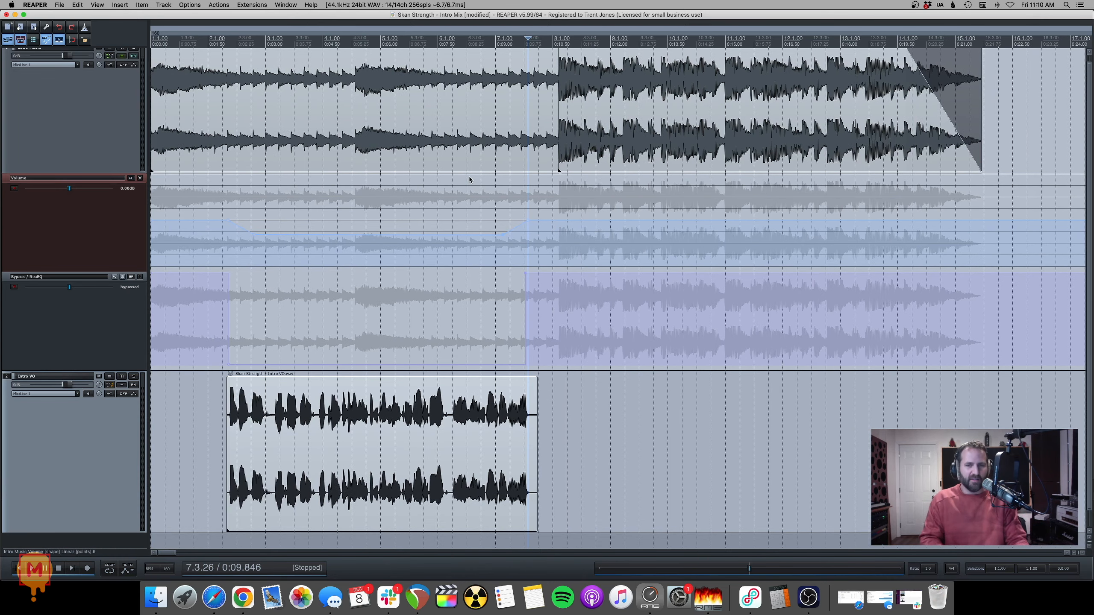
{"action": "left_click", "coordinate": [454, 402]}
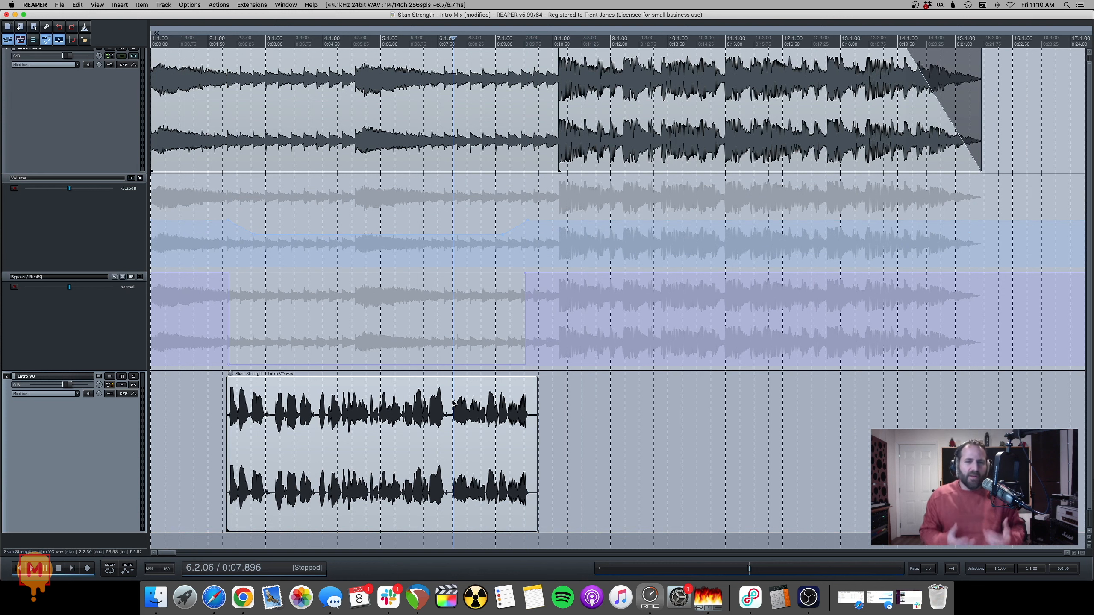
{"action": "key", "text": "space"}
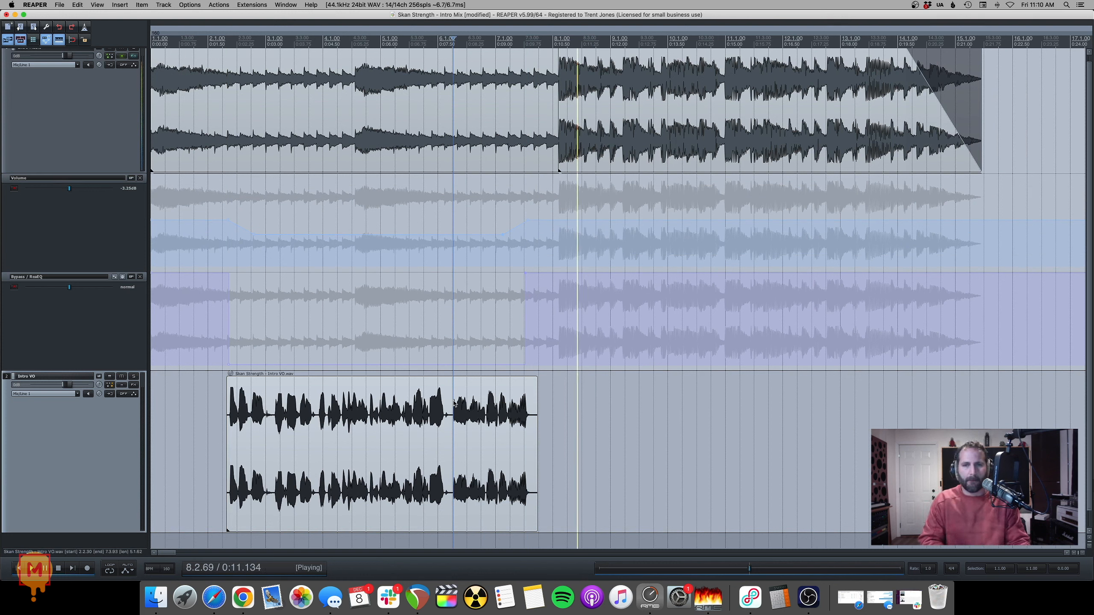
{"action": "key", "text": "space"}
Step: Nudge the closing volume ramp slightly earlier and play from 5.4.93 into the full music to hear it
{"action": "left_click", "coordinate": [527, 220]}
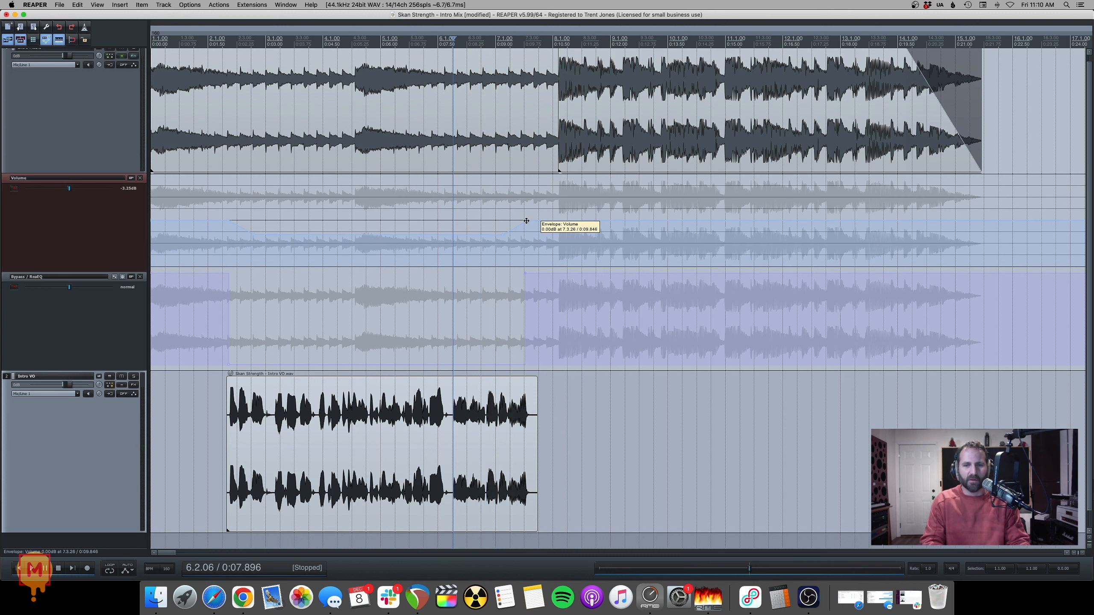
{"action": "left_click_drag", "start_coordinate": [501, 235], "coordinate": [494, 235]}
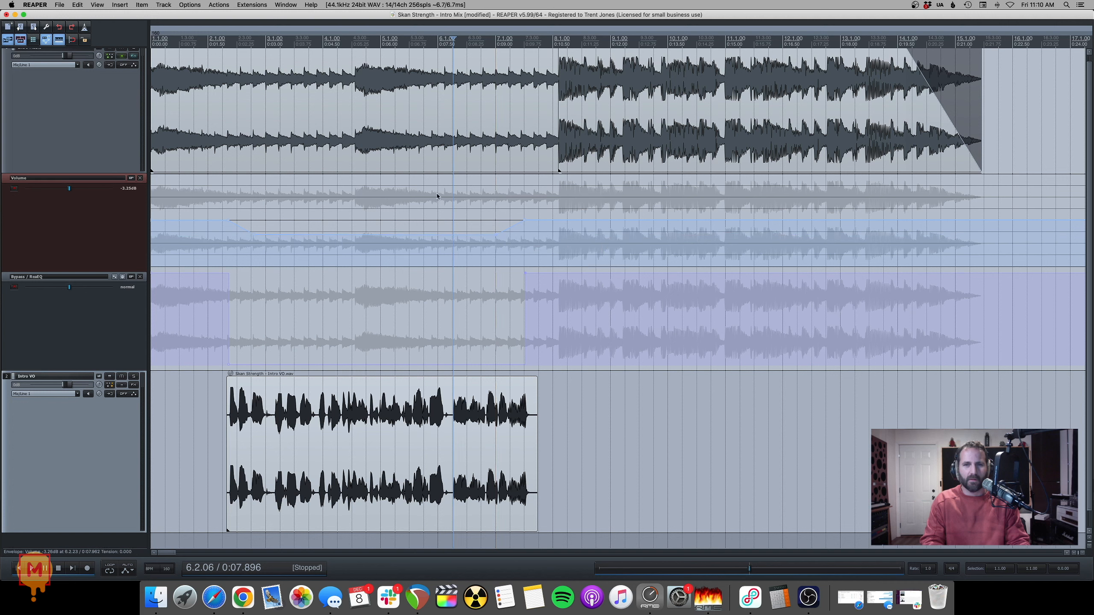
{"action": "left_click", "coordinate": [437, 194]}
{"action": "key", "text": "space"}
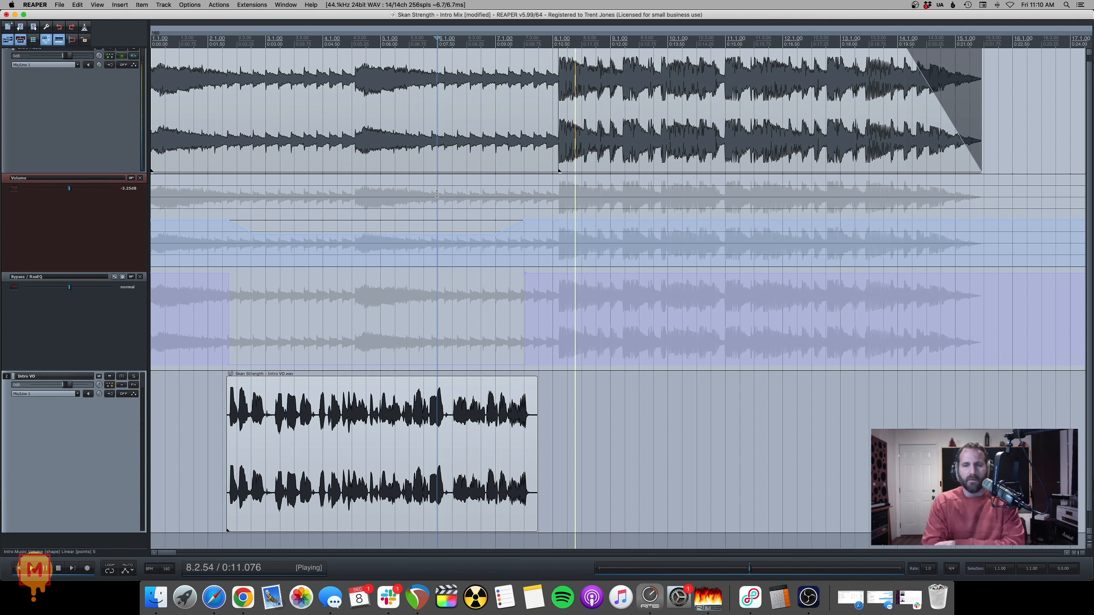
{"action": "key", "text": "space"}
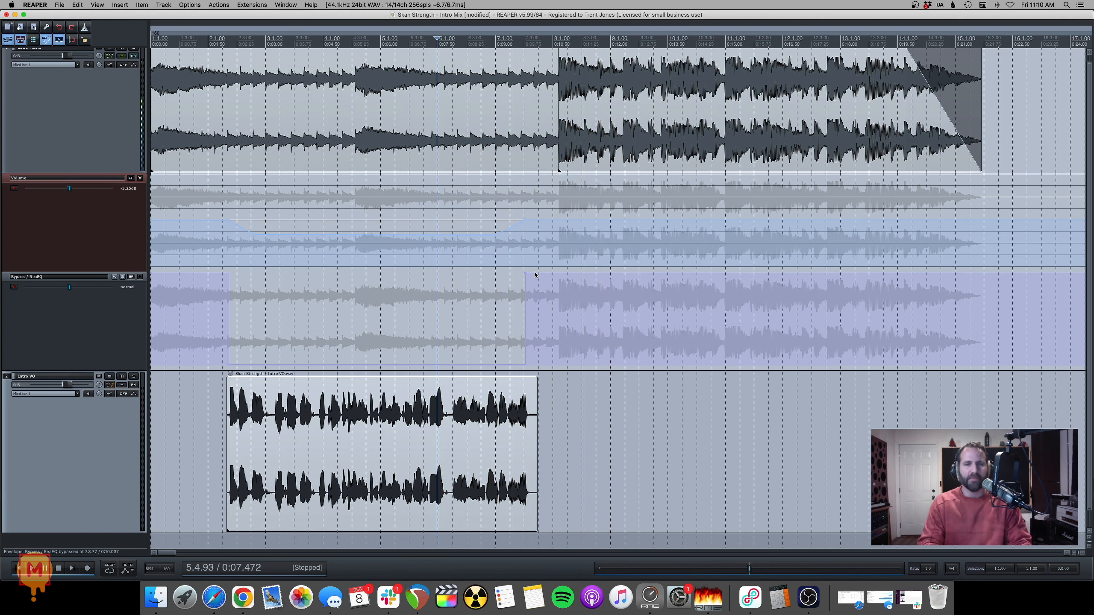
Step: Move the ReaEQ bypass envelope's first switch point slightly later, onto the first word of the voice-over
{"action": "left_click", "coordinate": [233, 252]}
{"action": "scroll", "coordinate": [232, 253], "scroll_direction": "up", "scroll_amount": 4}
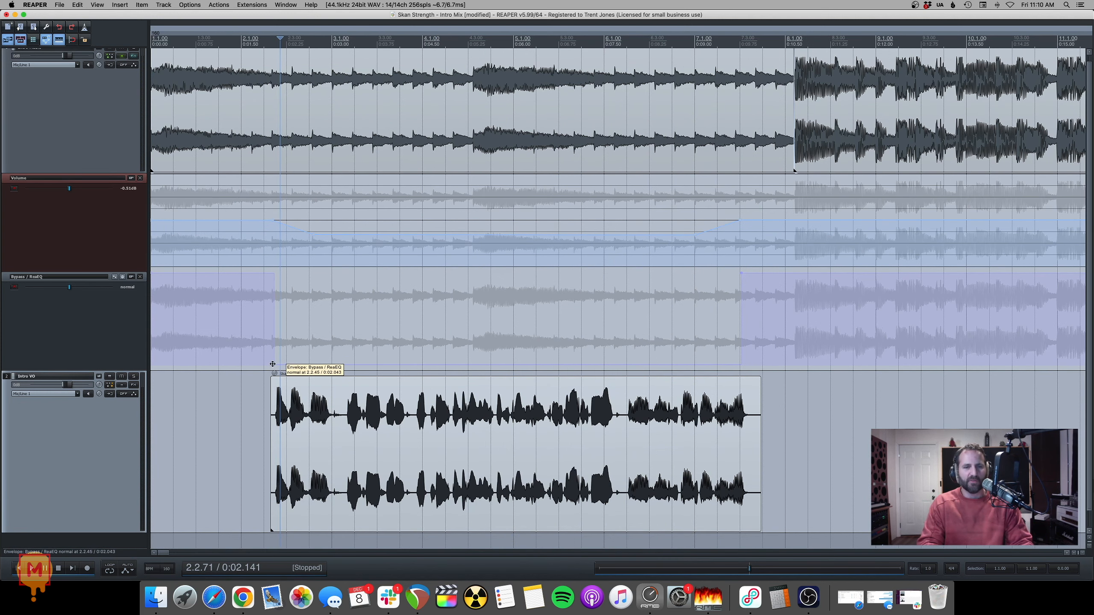
{"action": "left_click_drag", "start_coordinate": [273, 365], "coordinate": [276, 366]}
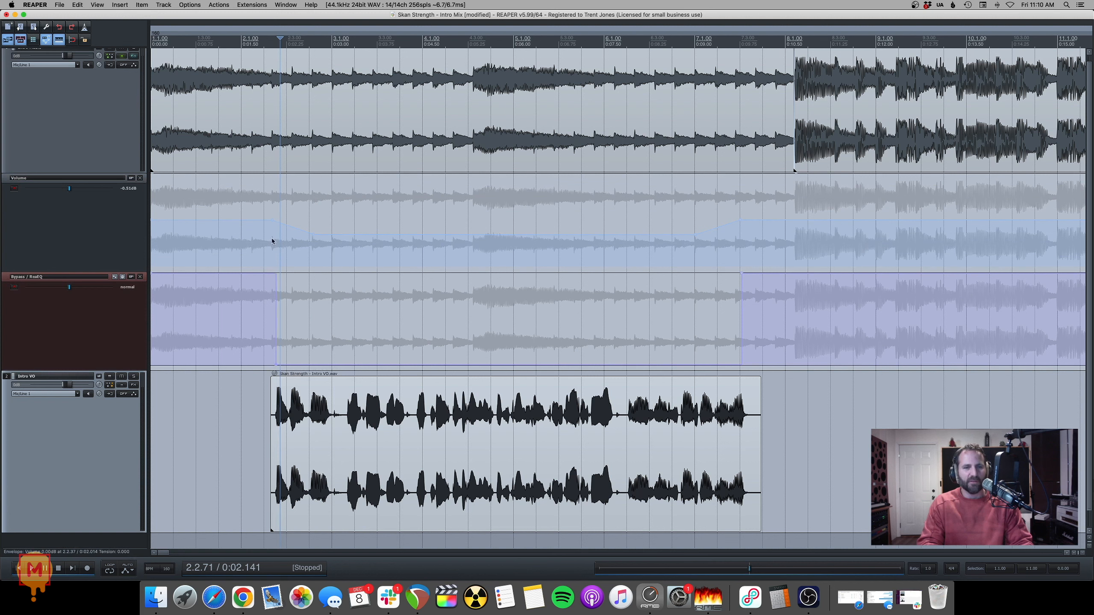
Step: Mark the opening volume ramp with a time selection to compare it with the voice-over, and remove the selection
{"action": "left_click_drag", "start_coordinate": [266, 47], "coordinate": [317, 47]}
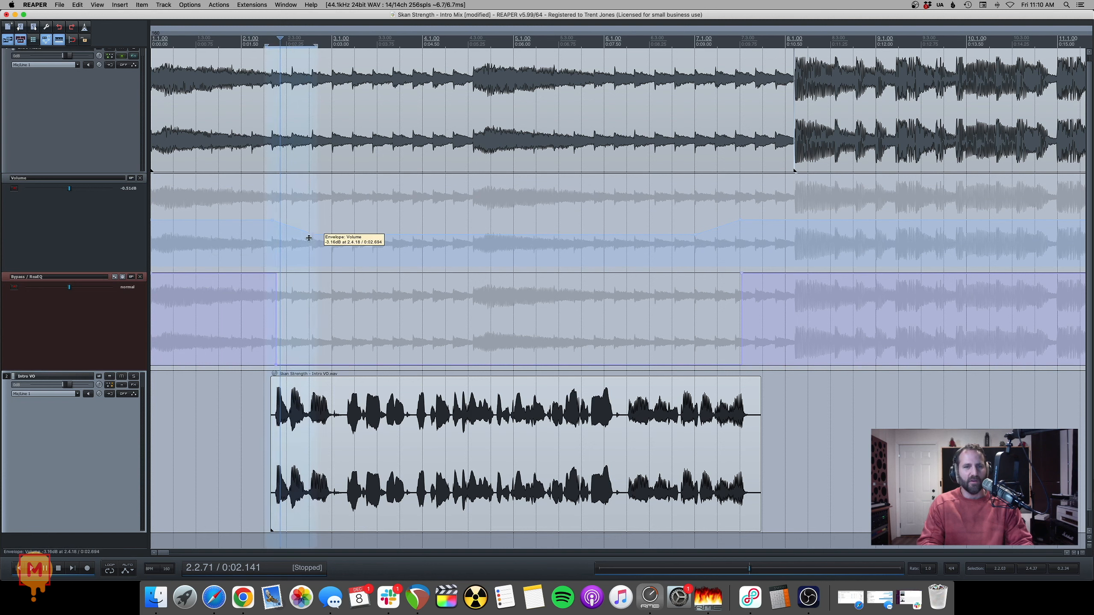
{"action": "left_click", "coordinate": [246, 348]}
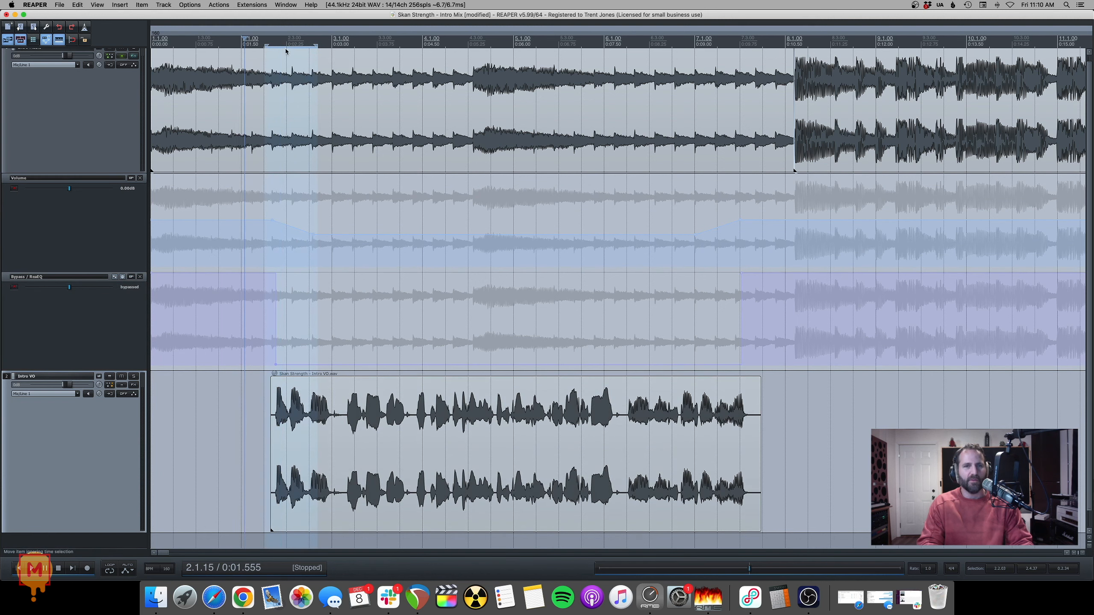
{"action": "right_click", "coordinate": [285, 51]}
{"action": "left_click", "coordinate": [291, 50]}
Step: Fine-tune the ReaEQ bypass envelope's switch point at 2.2.52 and check the one at the voice-over's end
{"action": "left_click", "coordinate": [276, 364]}
{"action": "mouse_move", "coordinate": [290, 366]}
{"action": "left_mouse_down"}
{"action": "mouse_move", "coordinate": [307, 369]}
{"action": "mouse_move", "coordinate": [276, 372]}
{"action": "left_mouse_up"}
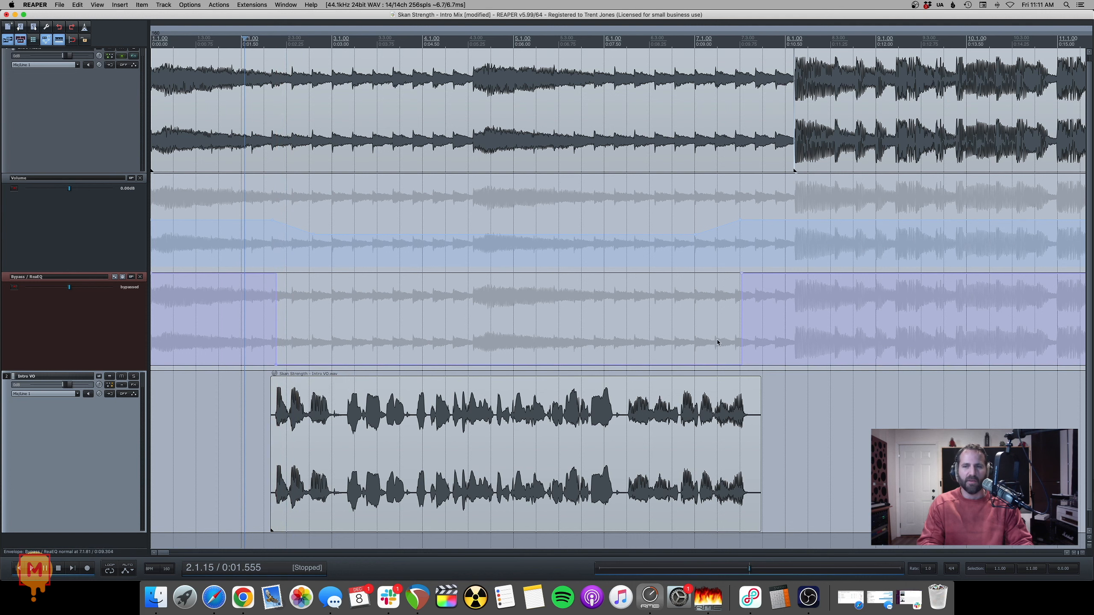
{"action": "left_click", "coordinate": [740, 364]}
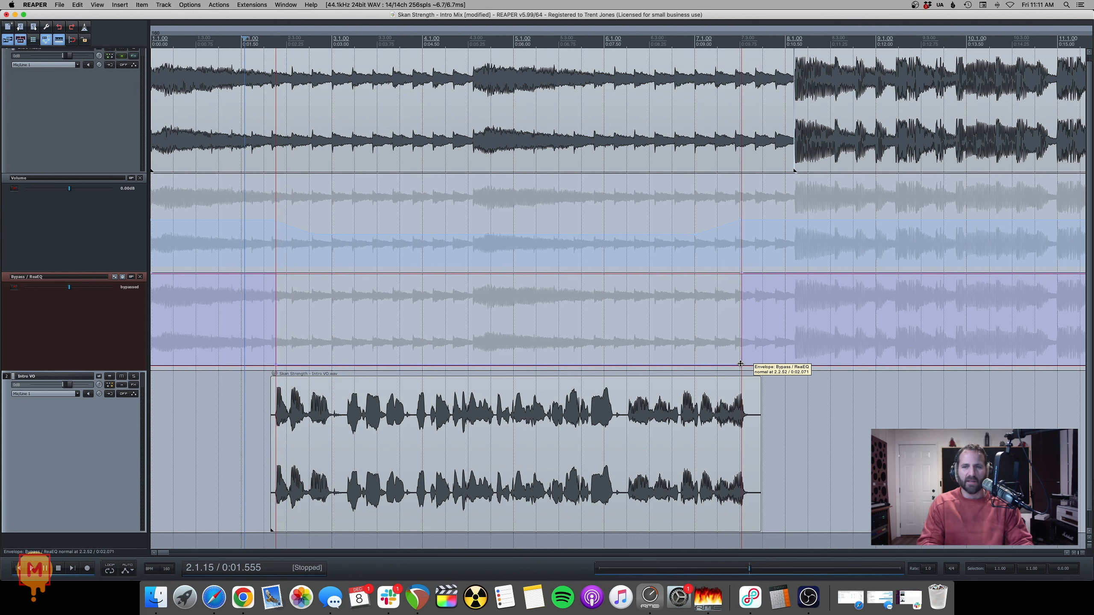
Step: Play the mix from the project start, through the voice-over and into the full music section, to hear all the automation
{"action": "left_click", "coordinate": [631, 346]}
{"action": "scroll", "coordinate": [631, 347], "scroll_direction": "down", "scroll_amount": 1}
{"action": "key", "text": "w"}
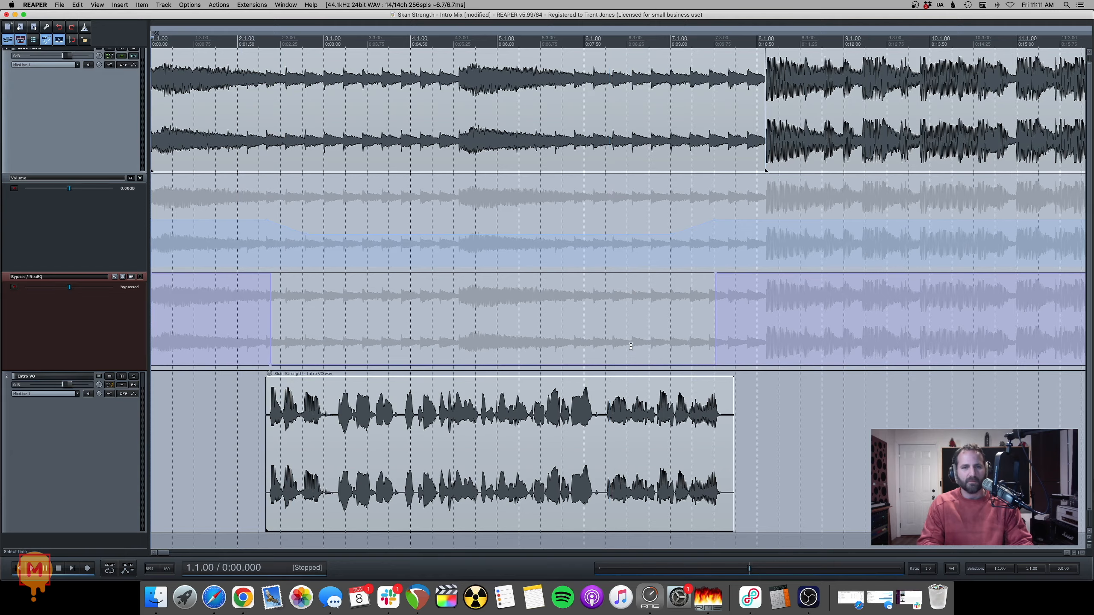
{"action": "scroll", "coordinate": [630, 347], "scroll_direction": "down", "scroll_amount": 8}
{"action": "key", "text": "space"}
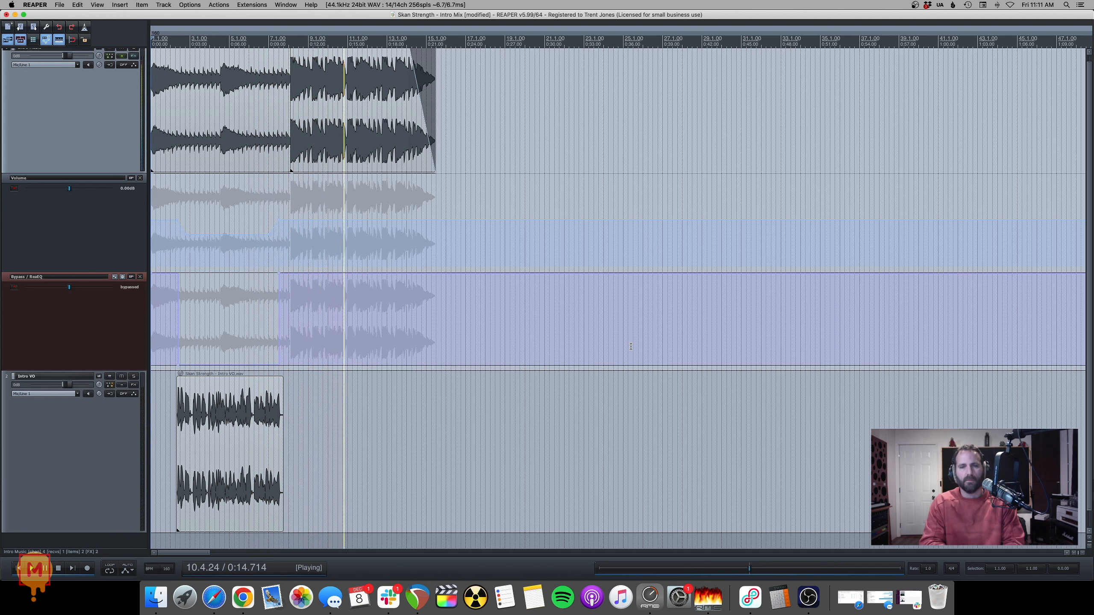
{"action": "key", "text": "space"}
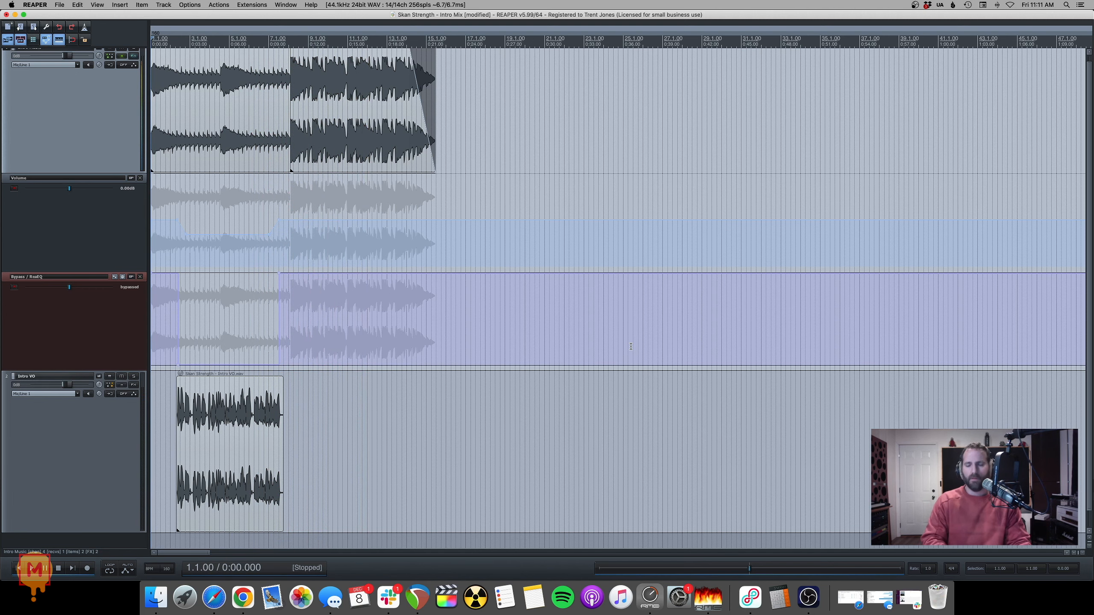
Step: Save the Skan Strength - Intro Mix project
{"action": "scroll", "coordinate": [569, 287], "scroll_direction": "up", "scroll_amount": 5}
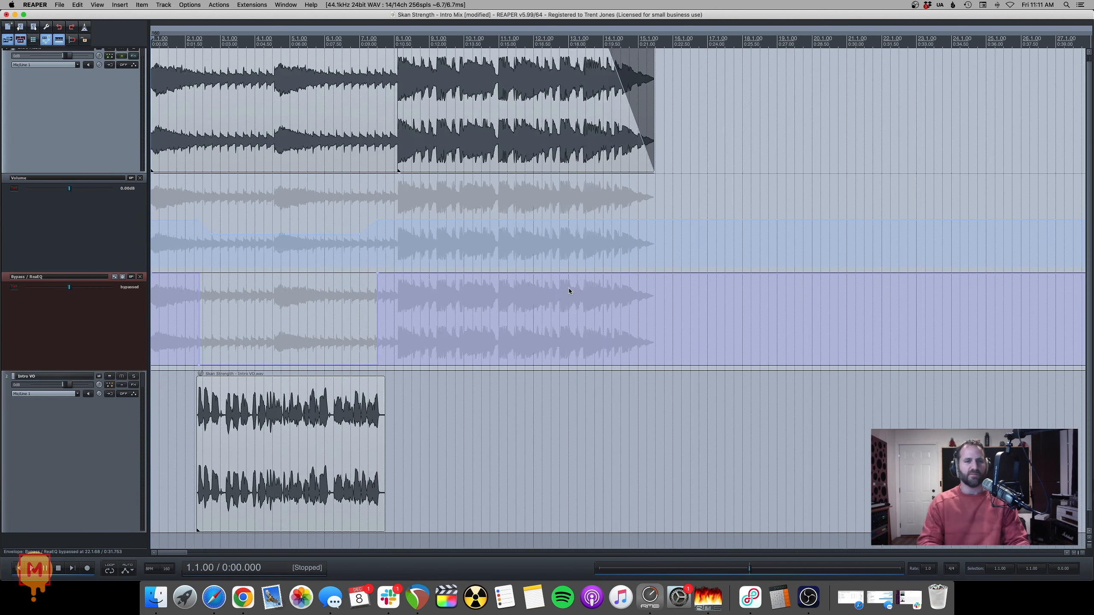
{"action": "key", "text": "super+s"}
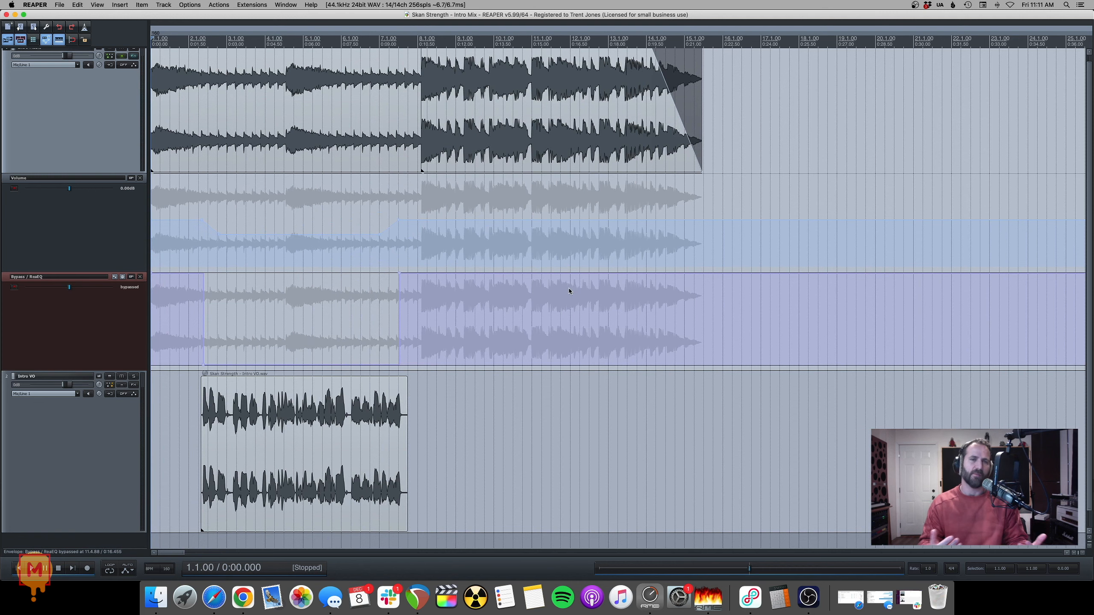
Step: Bypass the Intro Music track's ReaEQ bypass and Volume envelopes and play the mix from the project start without automation
{"action": "scroll", "coordinate": [344, 306], "scroll_direction": "up", "scroll_amount": 4}
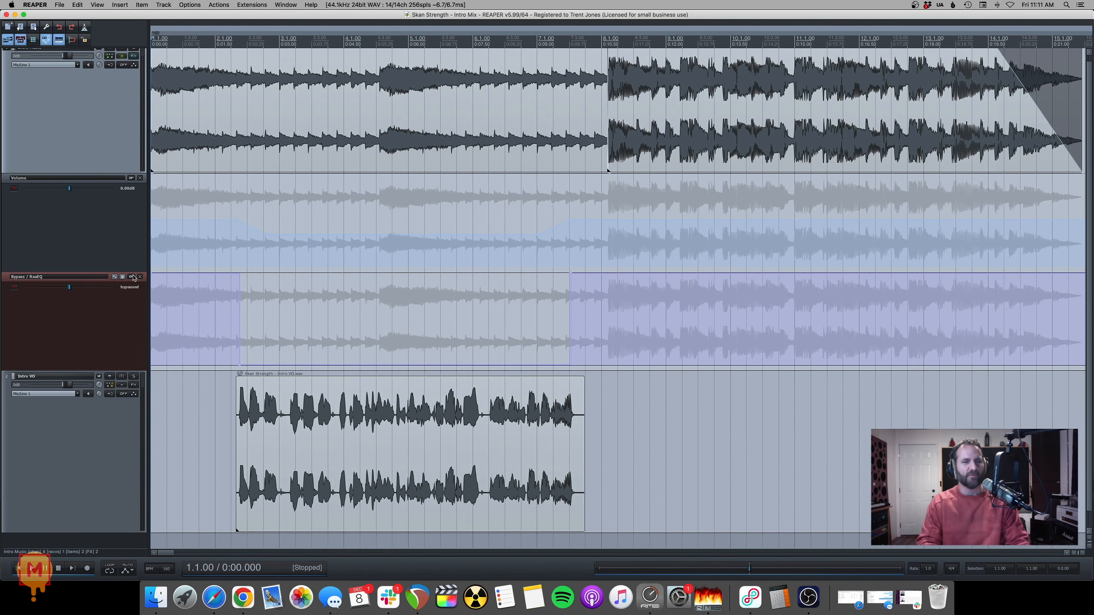
{"action": "left_click", "coordinate": [131, 277]}
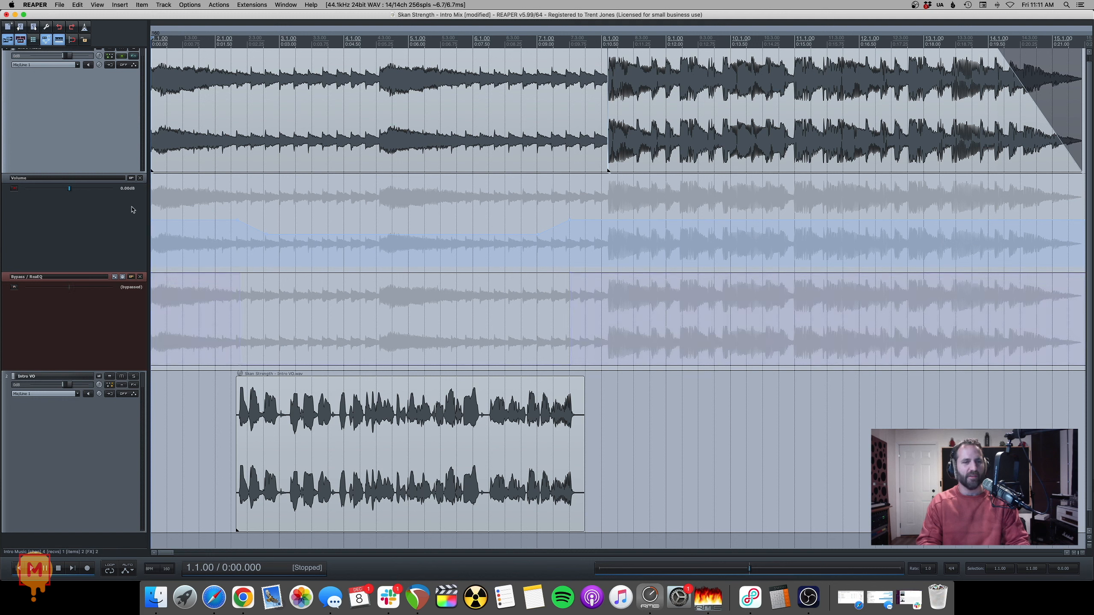
{"action": "left_click", "coordinate": [131, 177]}
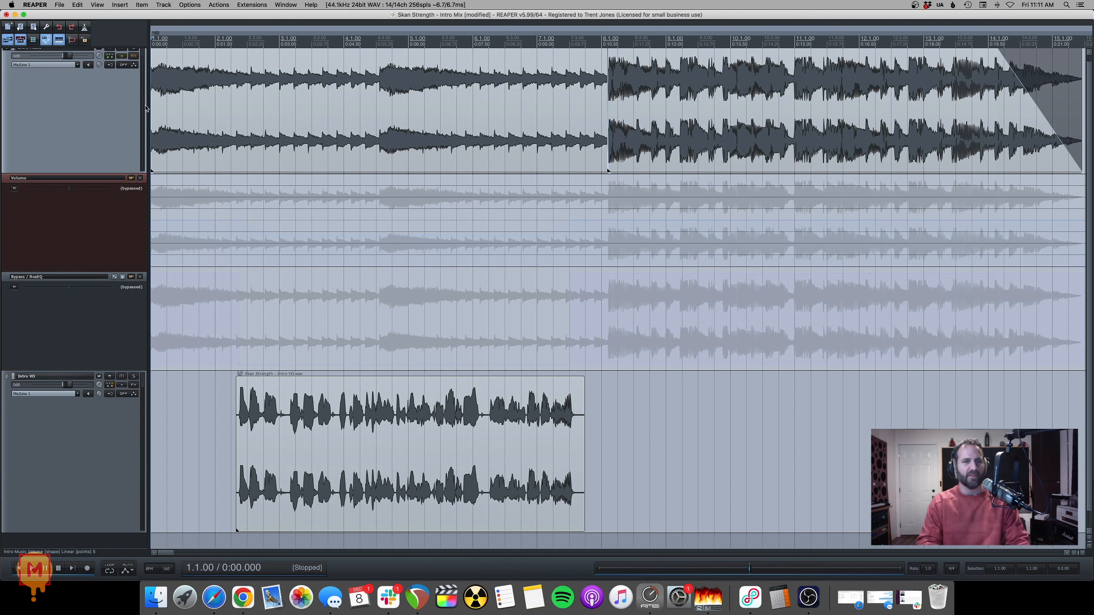
{"action": "key", "text": "space"}
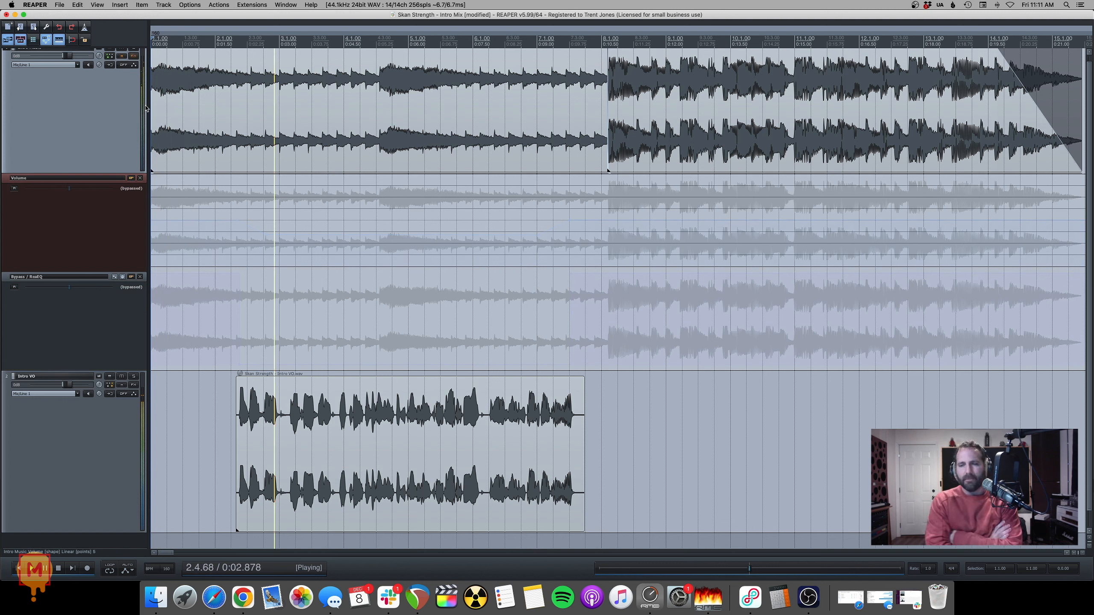
{"action": "left_click", "coordinate": [122, 56]}
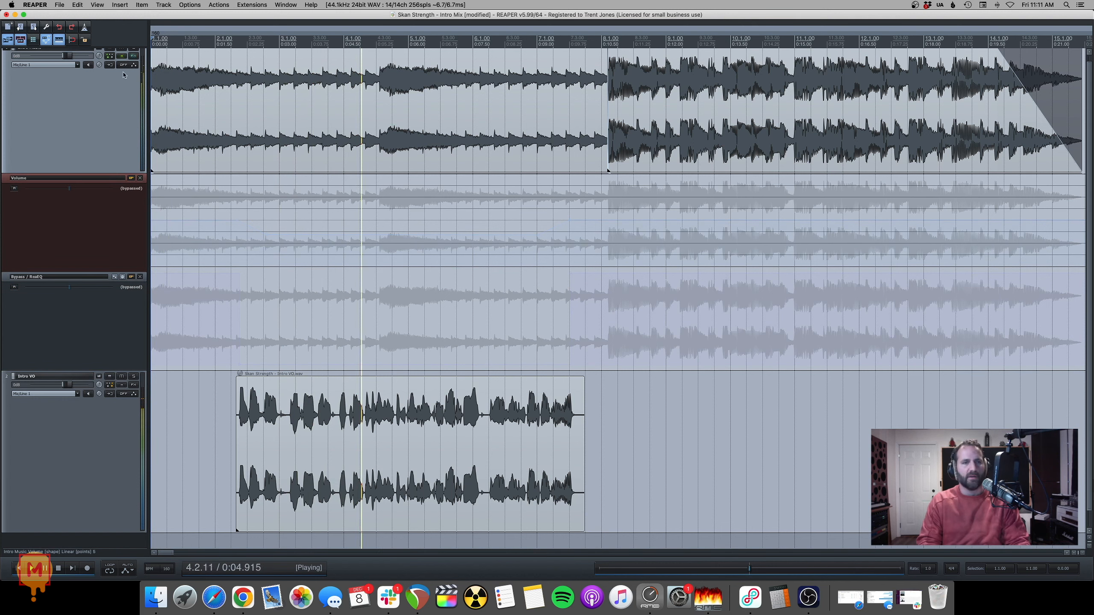
Step: Reactivate the music track's Volume and ReaEQ bypass envelopes during playback, and play the mix again from the start with automation
{"action": "left_click", "coordinate": [131, 178]}
{"action": "left_click", "coordinate": [131, 277]}
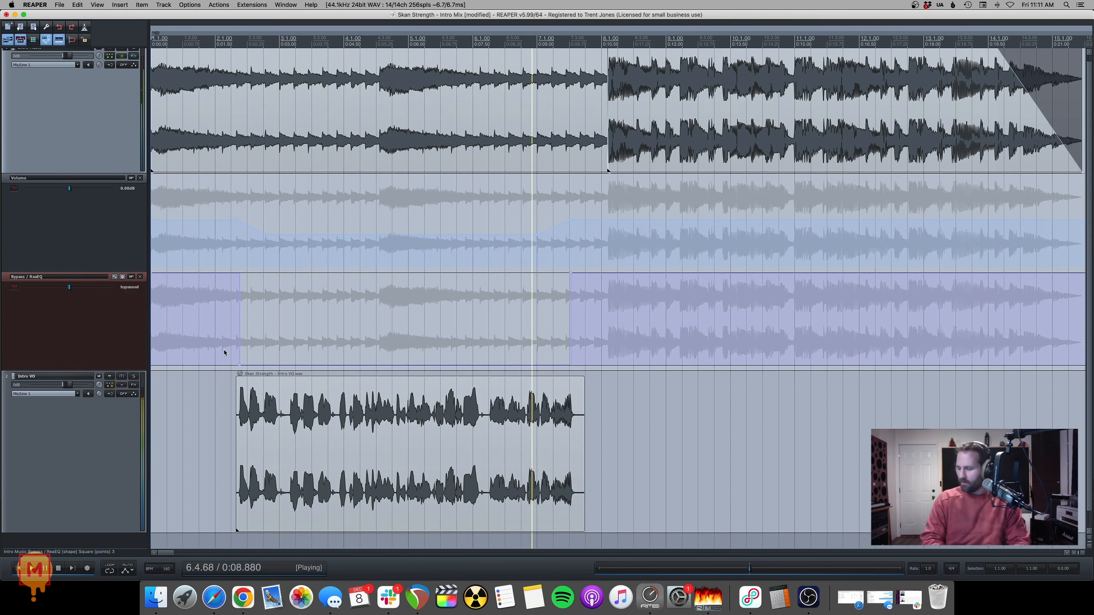
{"action": "key", "text": "space"}
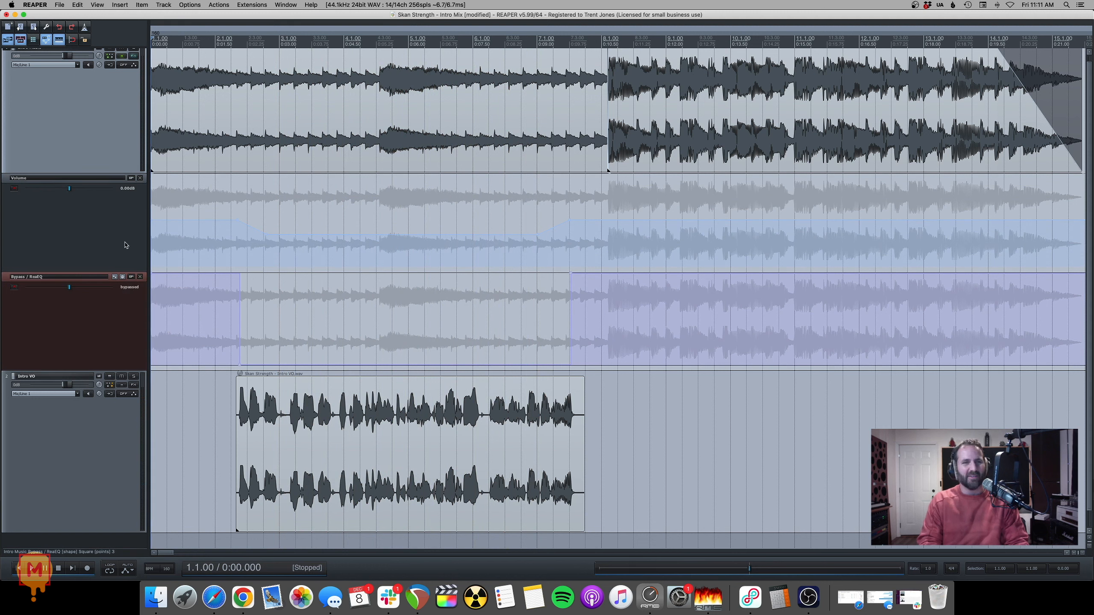
{"action": "key", "text": "space"}
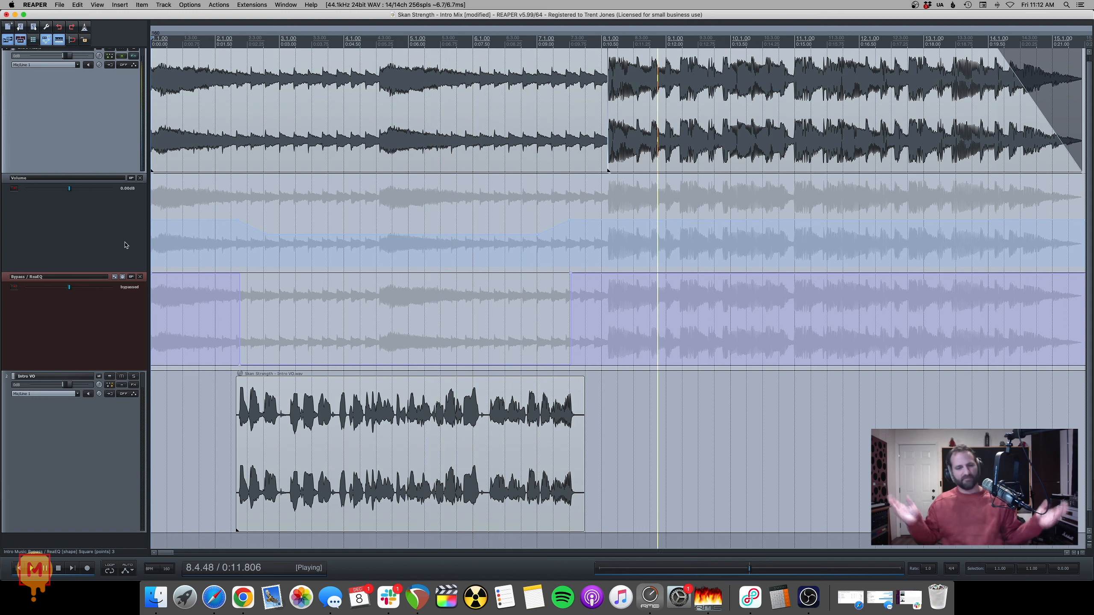
{"action": "key", "text": "space"}
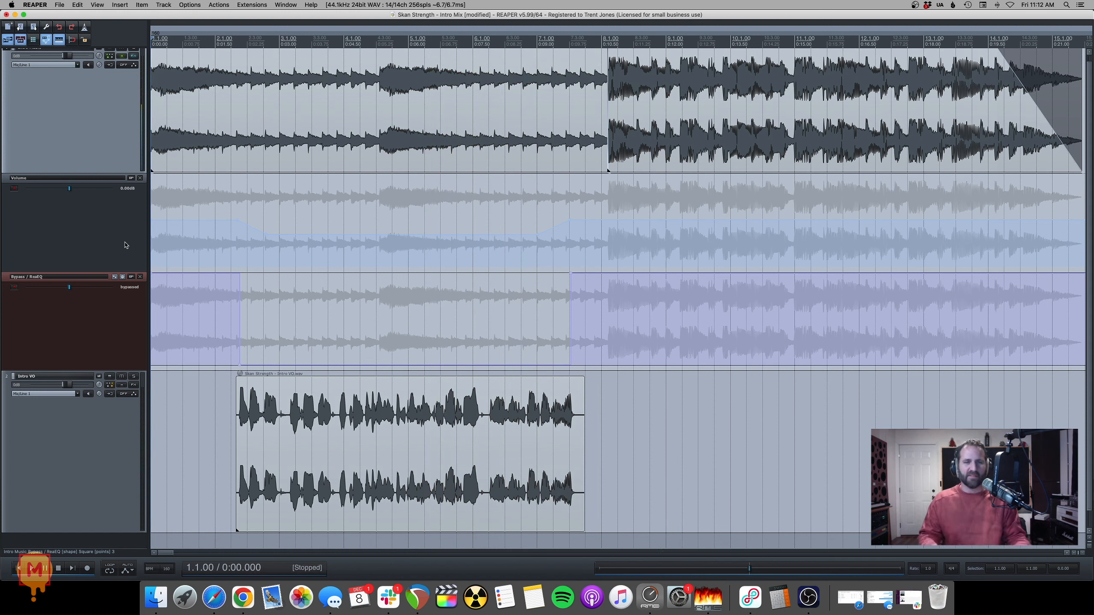
Step: Save the Skan Strength - Intro Mix project with both envelopes active
{"action": "scroll", "coordinate": [264, 253], "scroll_direction": "down", "scroll_amount": 2}
{"action": "key", "text": "super+s"}
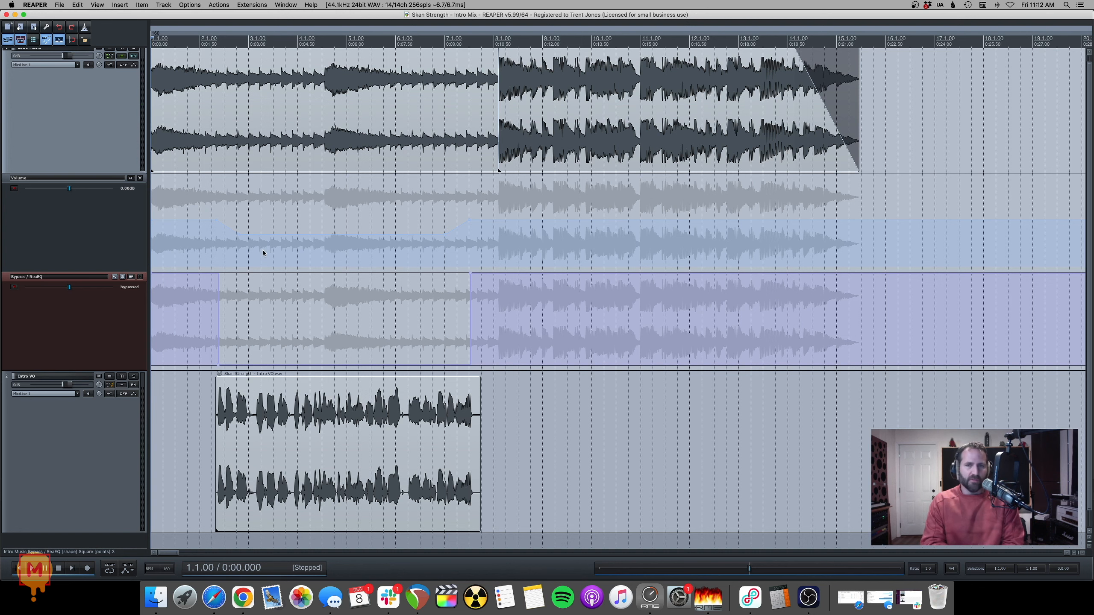
{"action": "scroll", "coordinate": [95, 194], "scroll_direction": "up", "scroll_amount": 3}
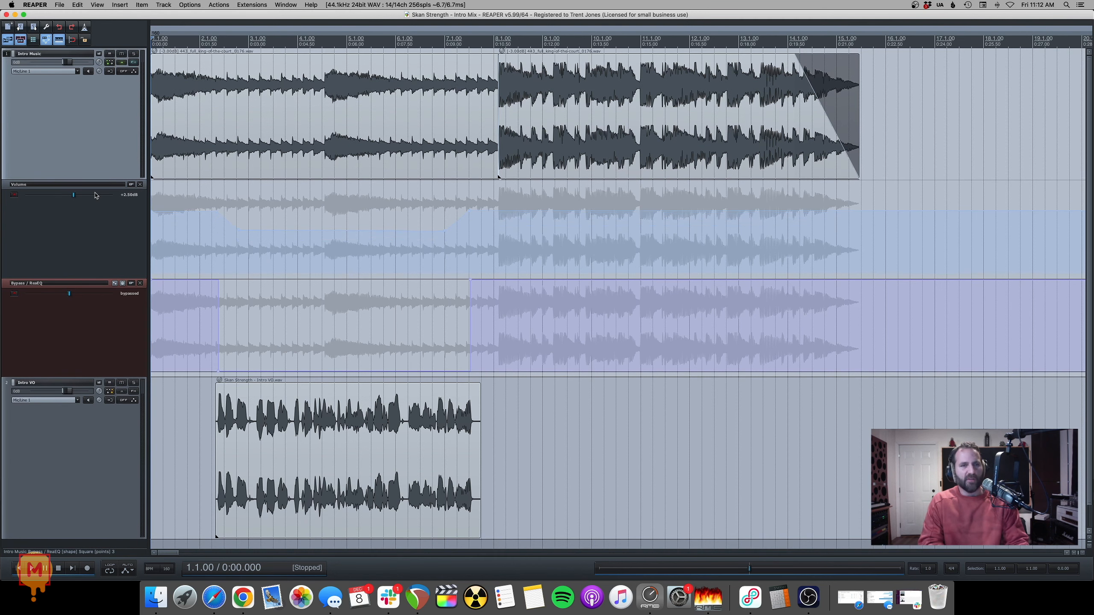
{"action": "scroll", "coordinate": [228, 139], "scroll_direction": "down", "scroll_amount": 1}
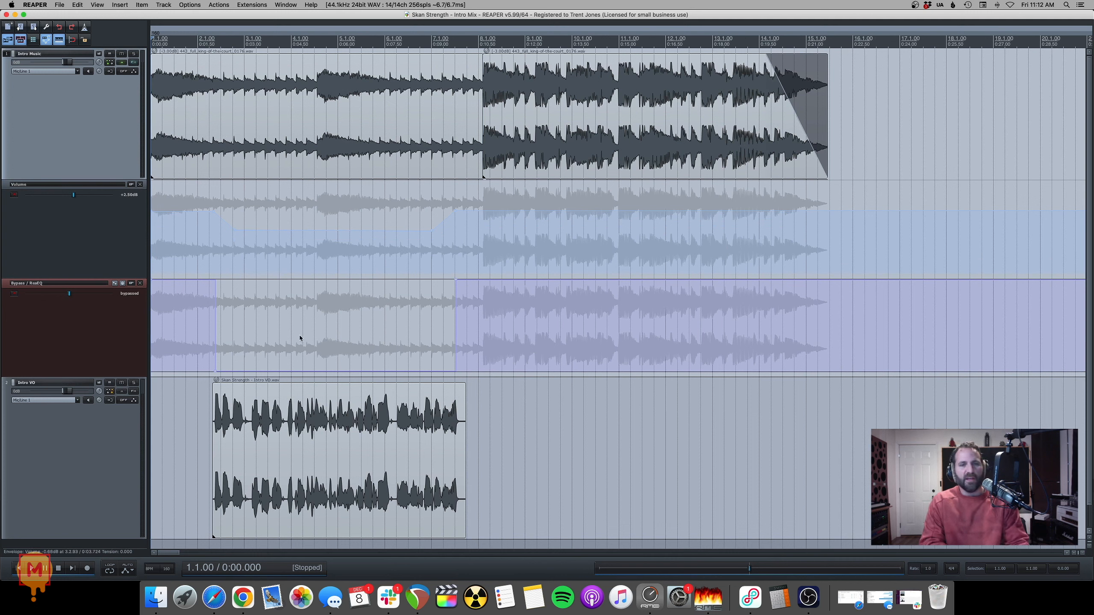
{"action": "left_click", "coordinate": [233, 138]}
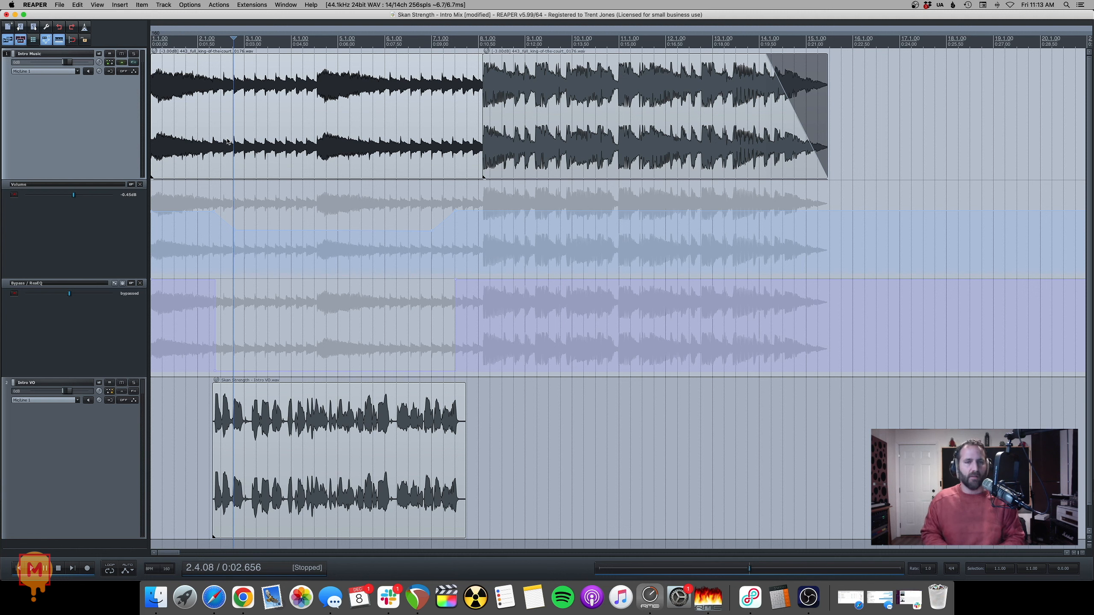
{"action": "key", "text": "Home"}
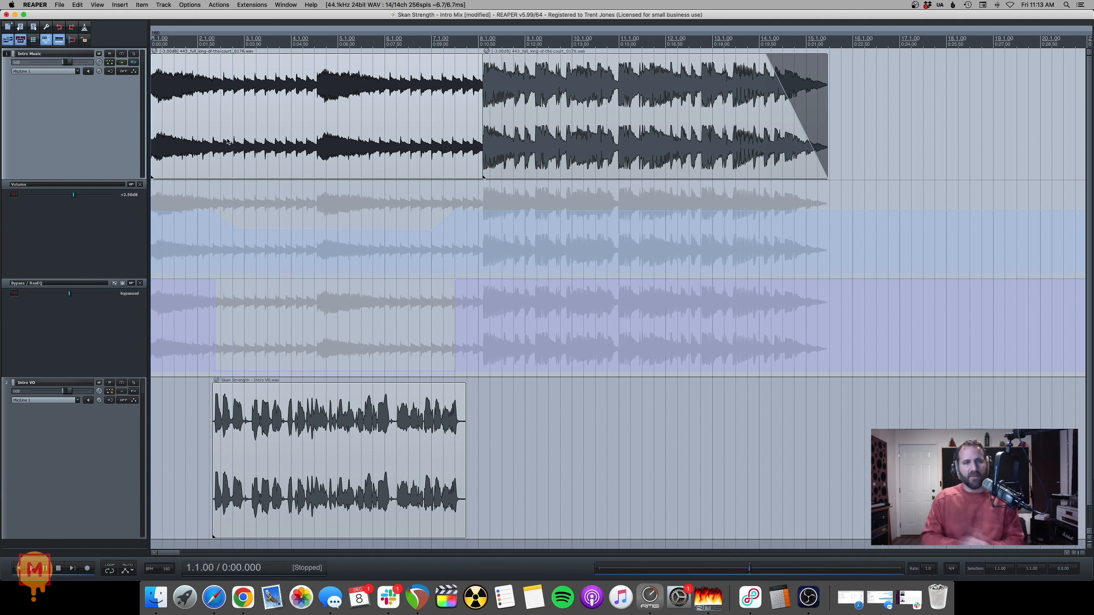